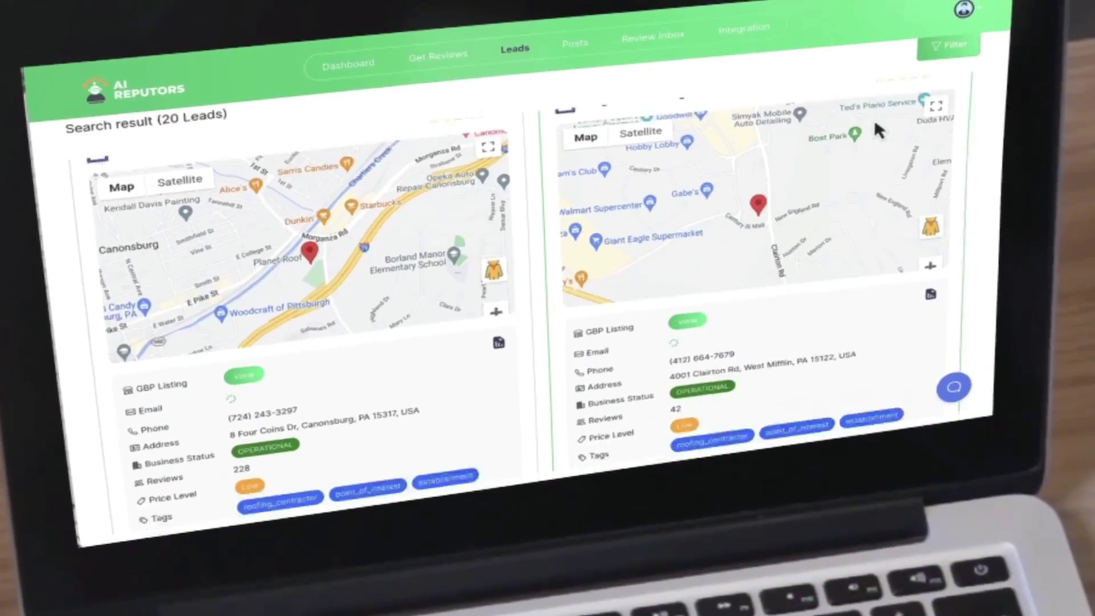
# - Scroll through the earlier lead search results
pyautogui.scroll(-3, 874, 120)
pyautogui.scroll(-2, 877, 121)
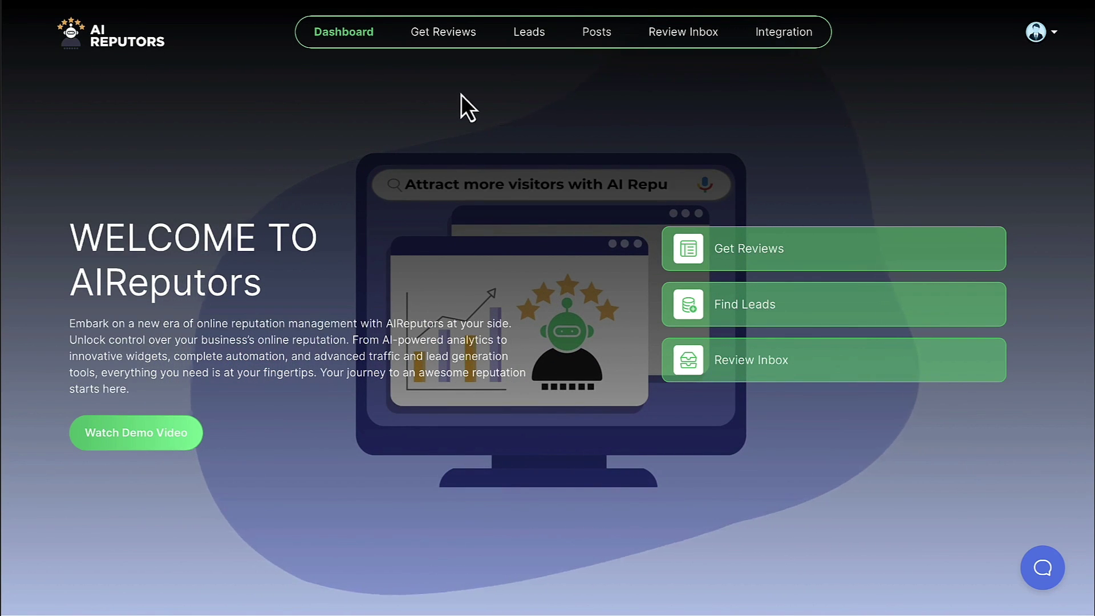
# - Run a Find Leads search for keyword 'florist' in location 'Pittsburgh, PA, USA'
pyautogui.moveTo(529, 32)
pyautogui.click(536, 75)
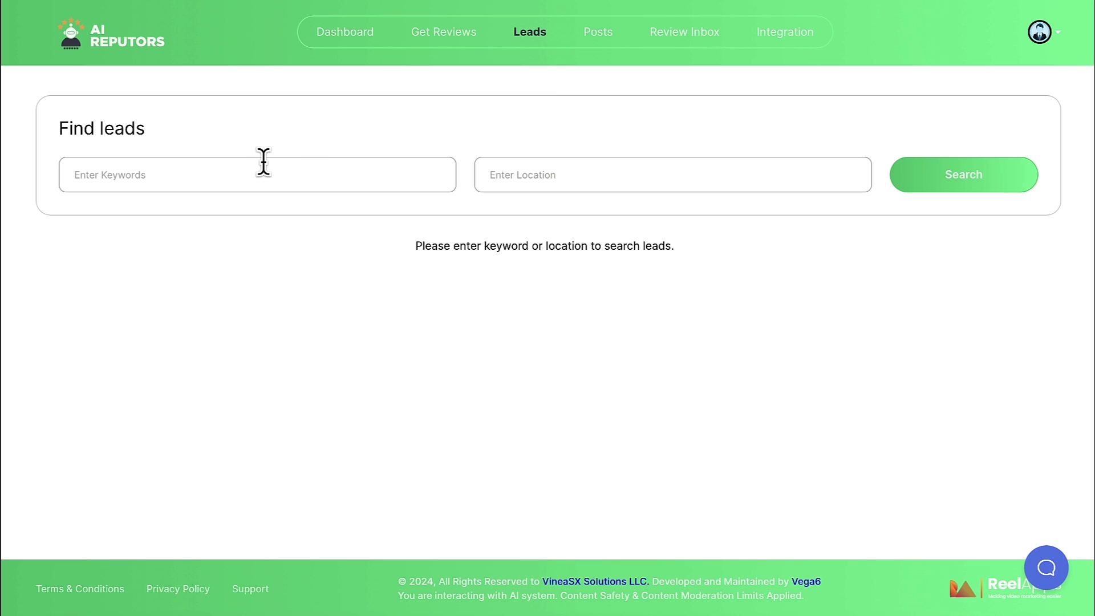
pyautogui.click(243, 172)
pyautogui.write('p')
pyautogui.press('BackSpace')
pyautogui.press('BackSpace')
pyautogui.press('BackSpace')
pyautogui.write('flori')
pyautogui.write('st')
pyautogui.click(530, 179)
pyautogui.write('pitt')
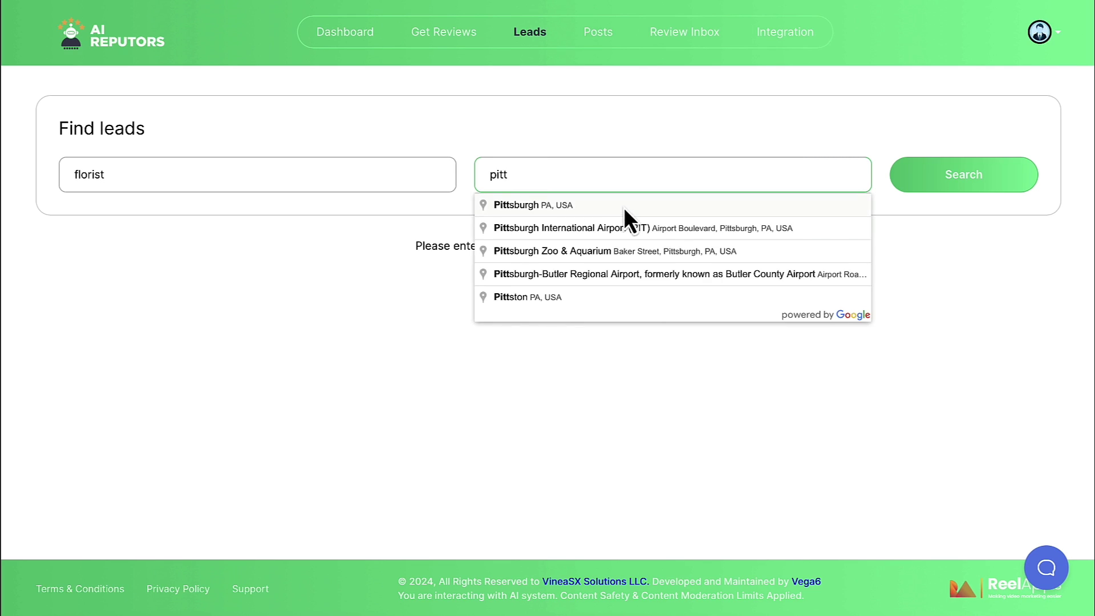
pyautogui.click(623, 207)
pyautogui.click(1005, 195)
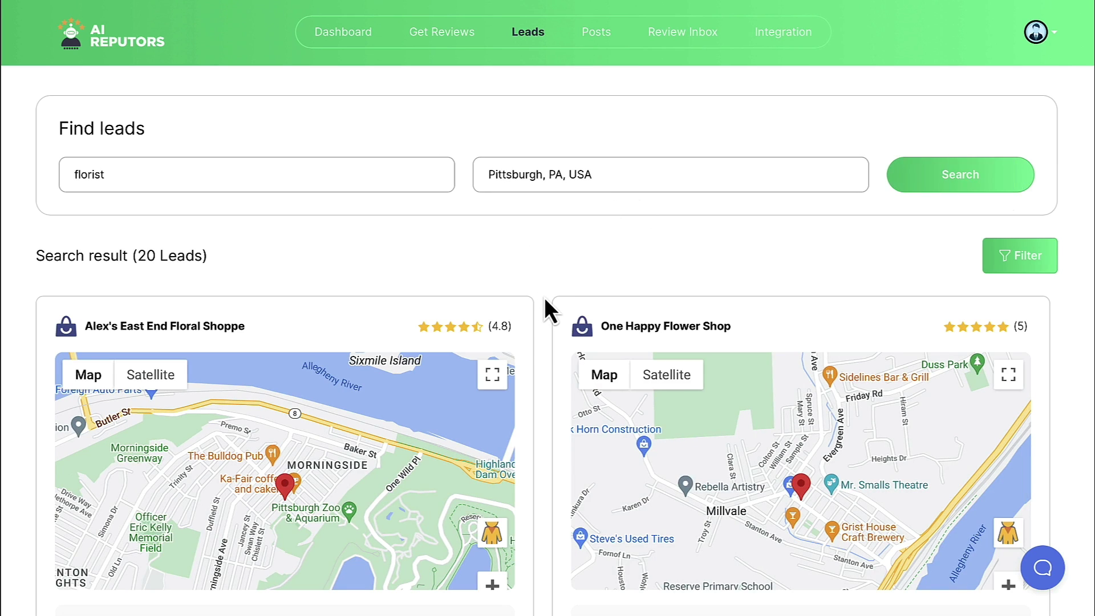
pyautogui.scroll(-4, 545, 298)
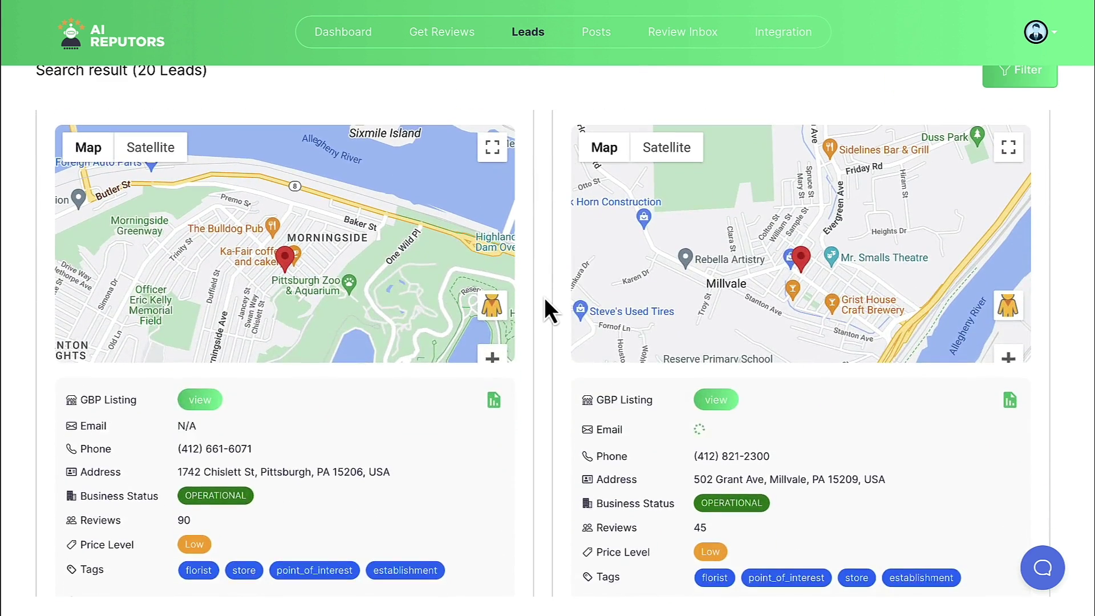
pyautogui.scroll(1, 544, 308)
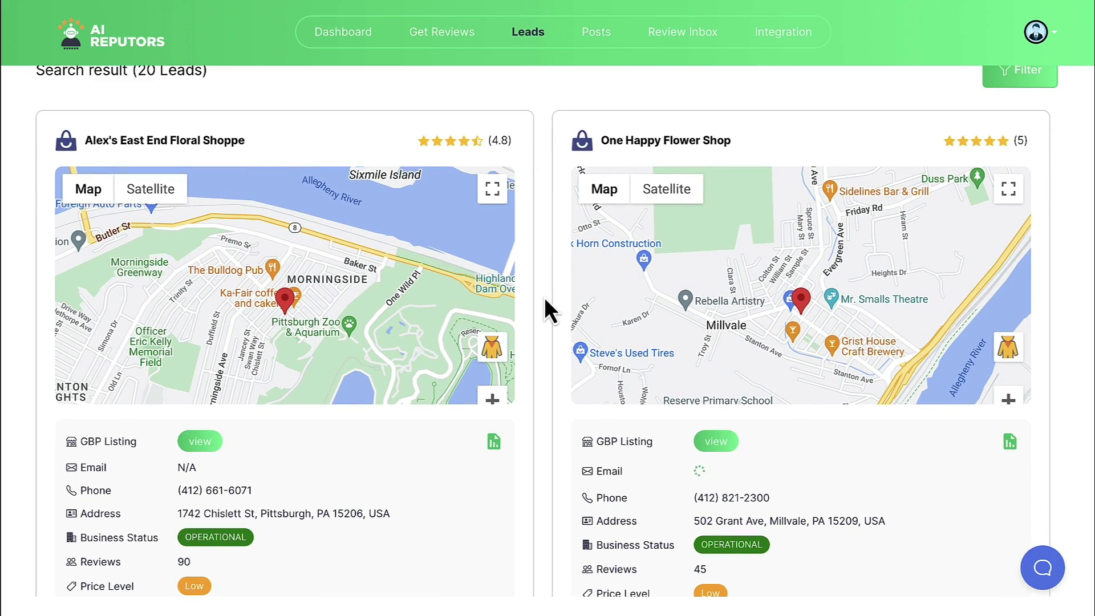
pyautogui.scroll(-5, 544, 299)
pyautogui.scroll(-7, 544, 299)
pyautogui.scroll(-3, 545, 299)
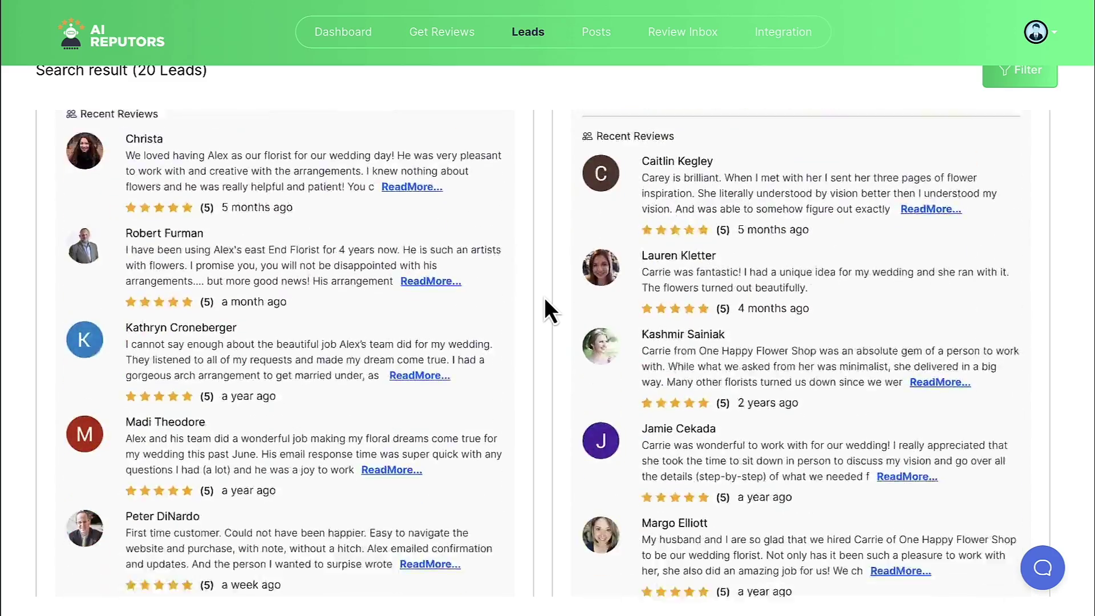
pyautogui.scroll(-5, 545, 301)
pyautogui.scroll(-3, 544, 300)
pyautogui.scroll(-7, 545, 300)
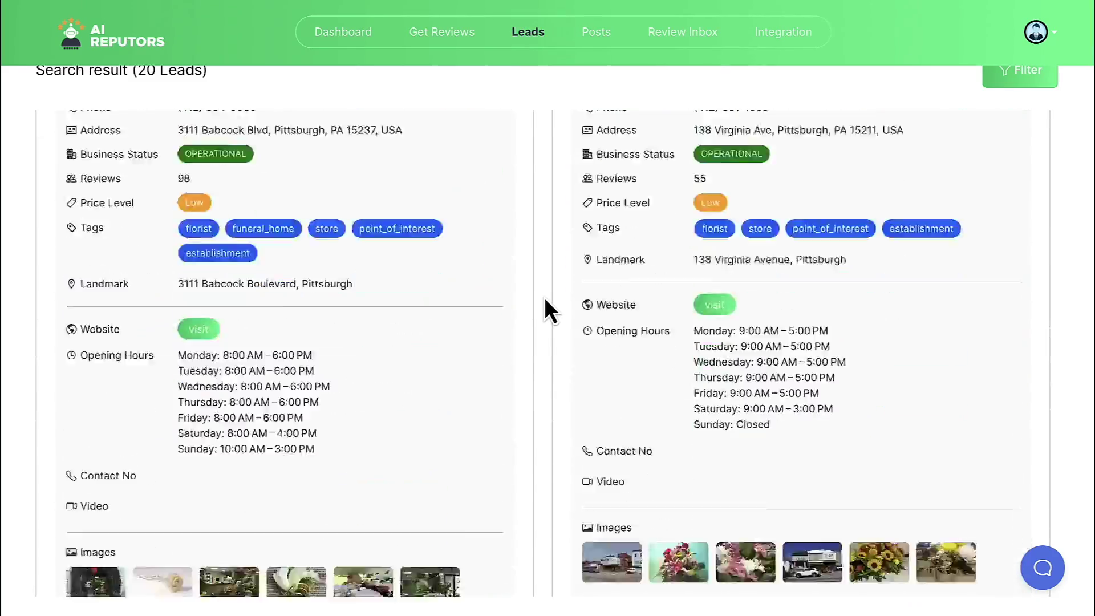
pyautogui.scroll(-5, 544, 301)
pyautogui.scroll(-3, 545, 300)
pyautogui.scroll(-5, 544, 300)
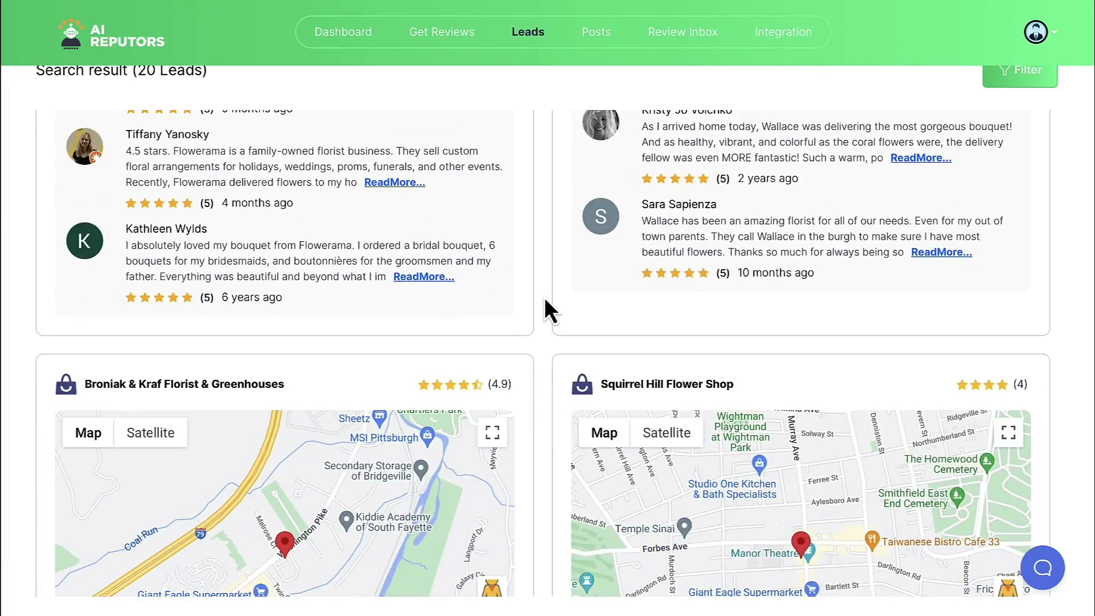
pyautogui.scroll(-2, 545, 301)
pyautogui.scroll(-3, 545, 301)
pyautogui.scroll(-3, 545, 301)
pyautogui.scroll(-2, 545, 300)
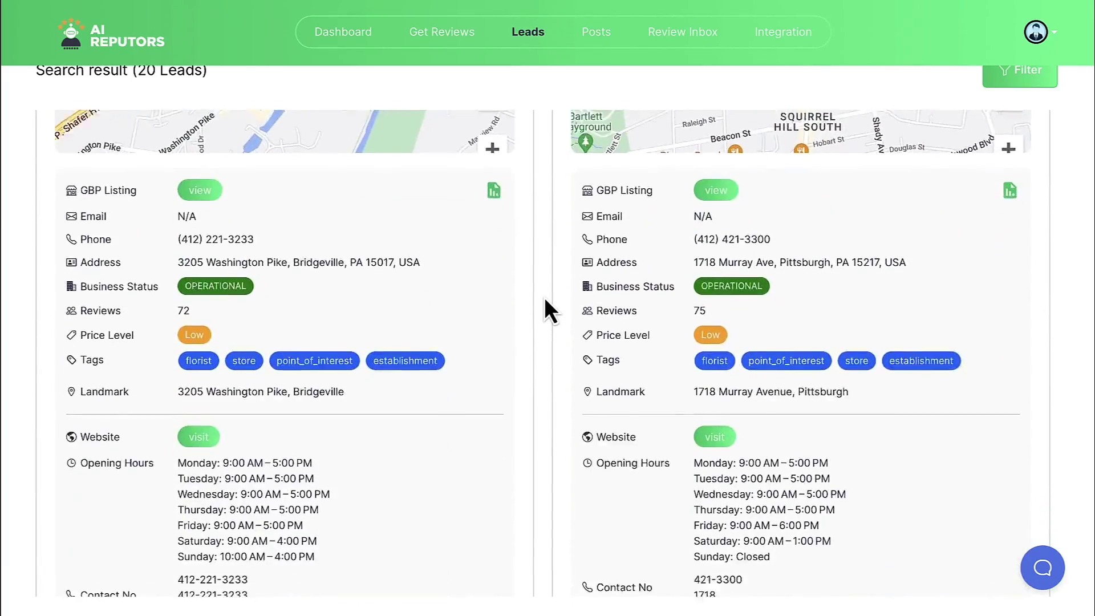
pyautogui.scroll(-3, 544, 300)
pyautogui.scroll(-2, 544, 301)
pyautogui.scroll(-4, 545, 301)
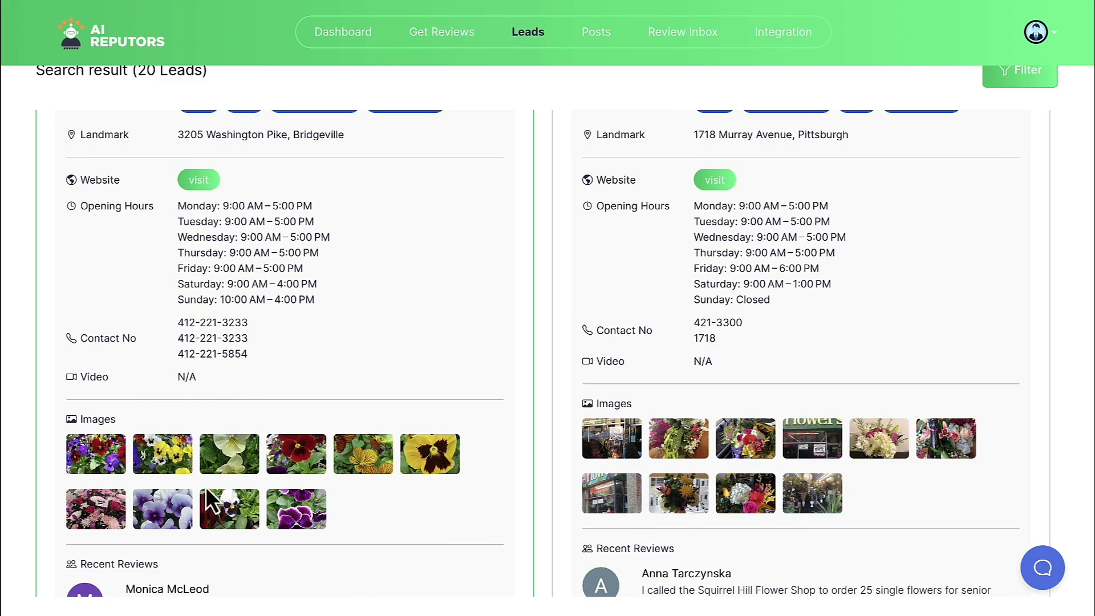
pyautogui.scroll(-5, 276, 481)
pyautogui.scroll(-1, 342, 416)
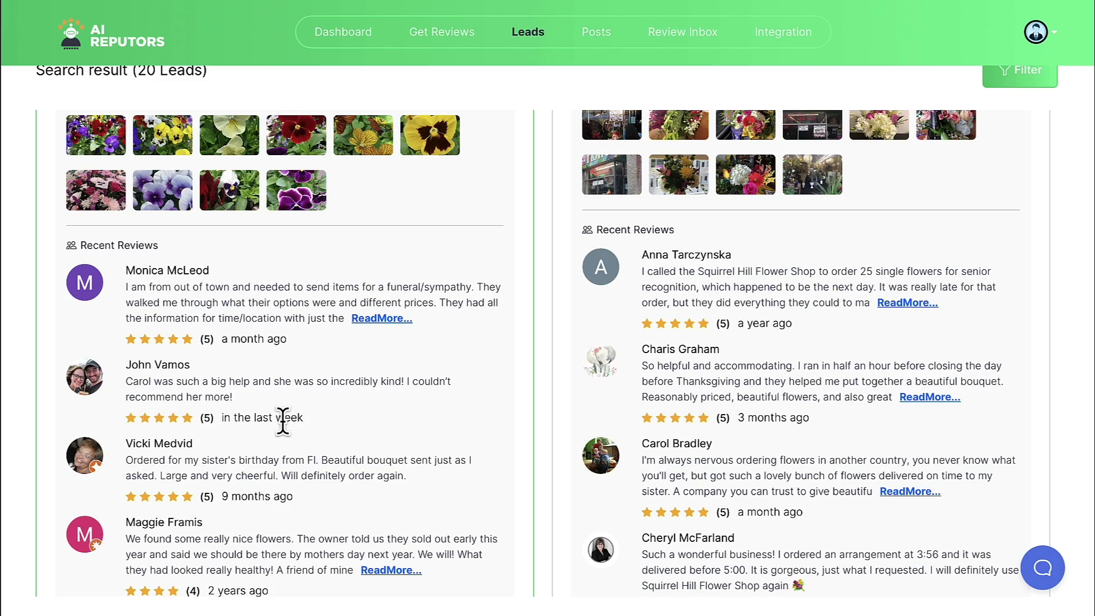
pyautogui.scroll(-2, 283, 423)
pyautogui.scroll(-4, 283, 423)
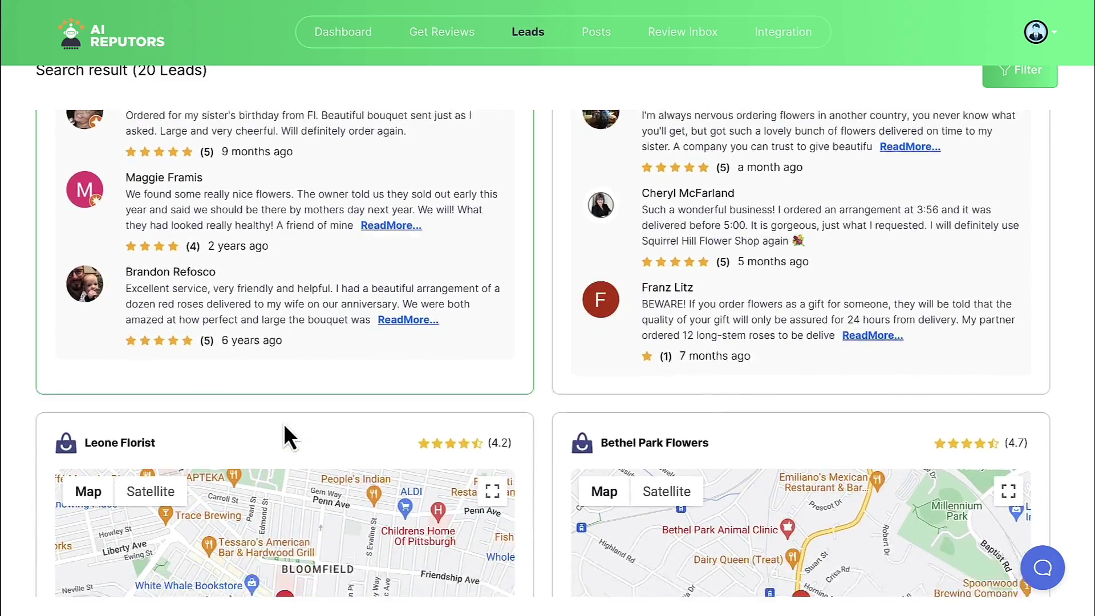
pyautogui.scroll(8, 413, 416)
pyautogui.scroll(5, 430, 410)
pyautogui.scroll(2, 429, 410)
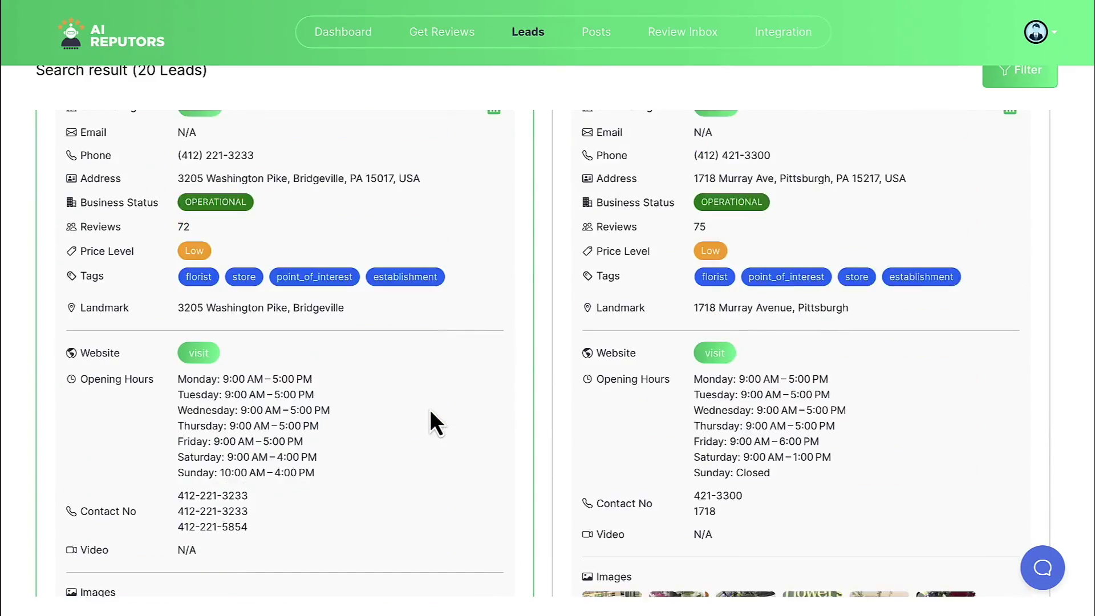
pyautogui.scroll(3, 429, 409)
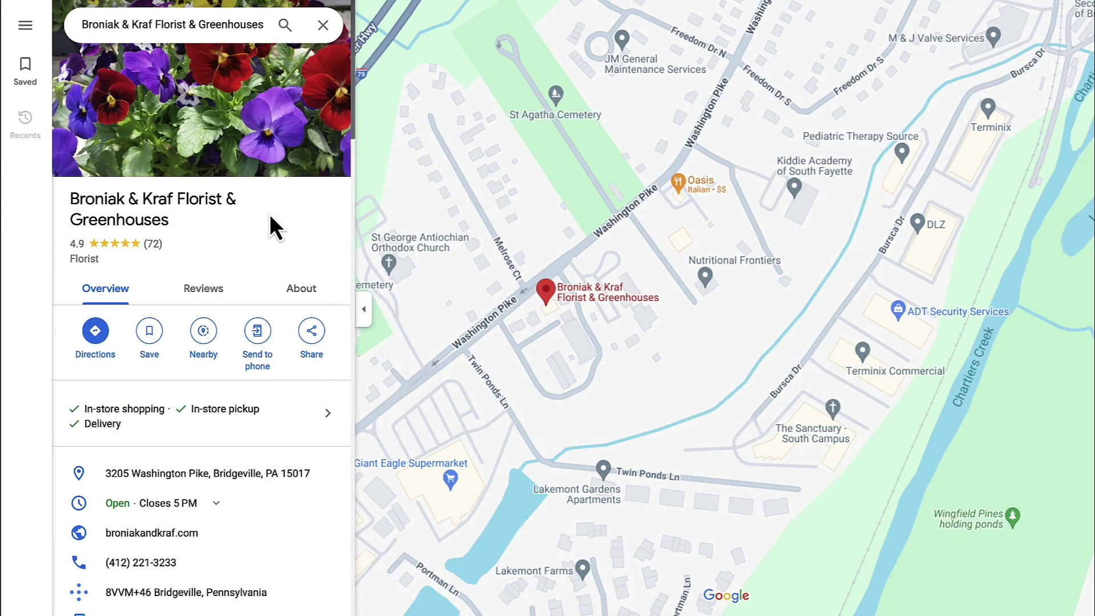
# - Look over the Broniak & Kraf Florist & Greenhouses Google Maps listing, then close that tab
pyautogui.scroll(-3, 231, 236)
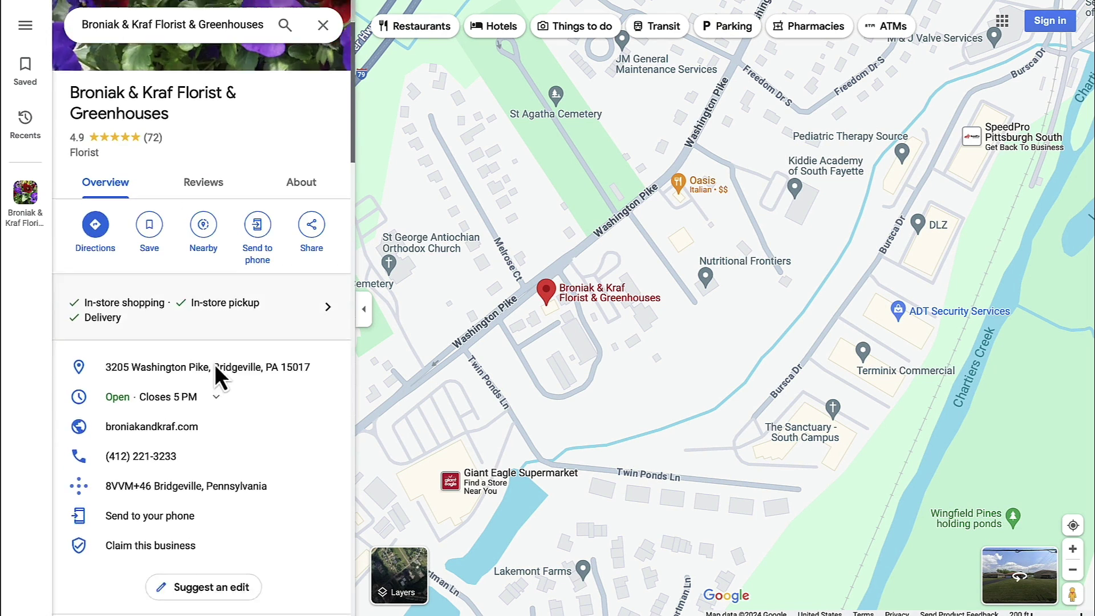
pyautogui.scroll(1, 206, 320)
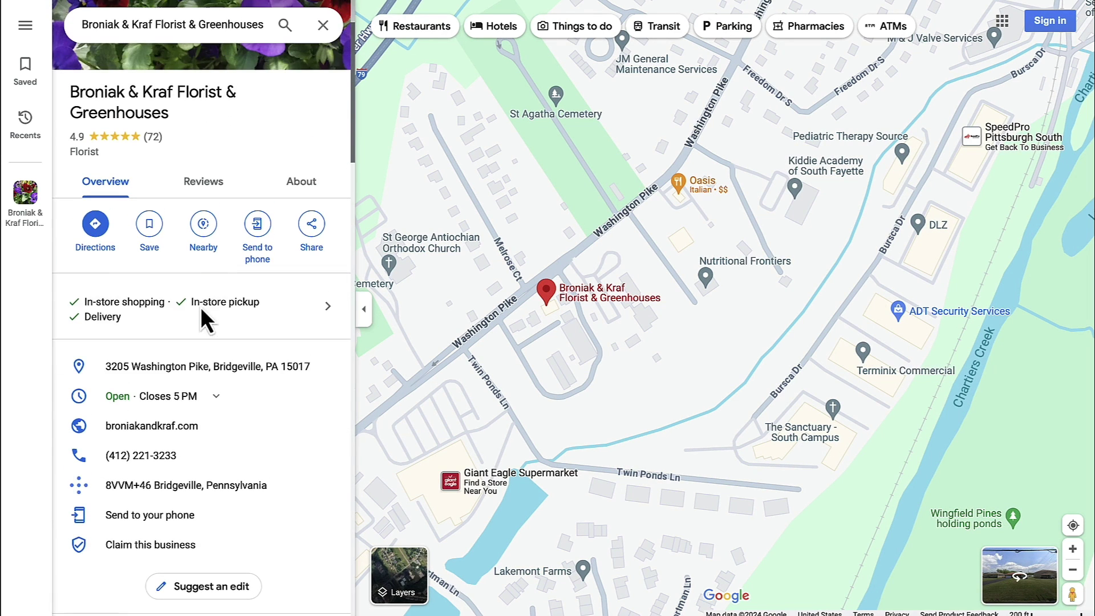
pyautogui.scroll(-1, 181, 357)
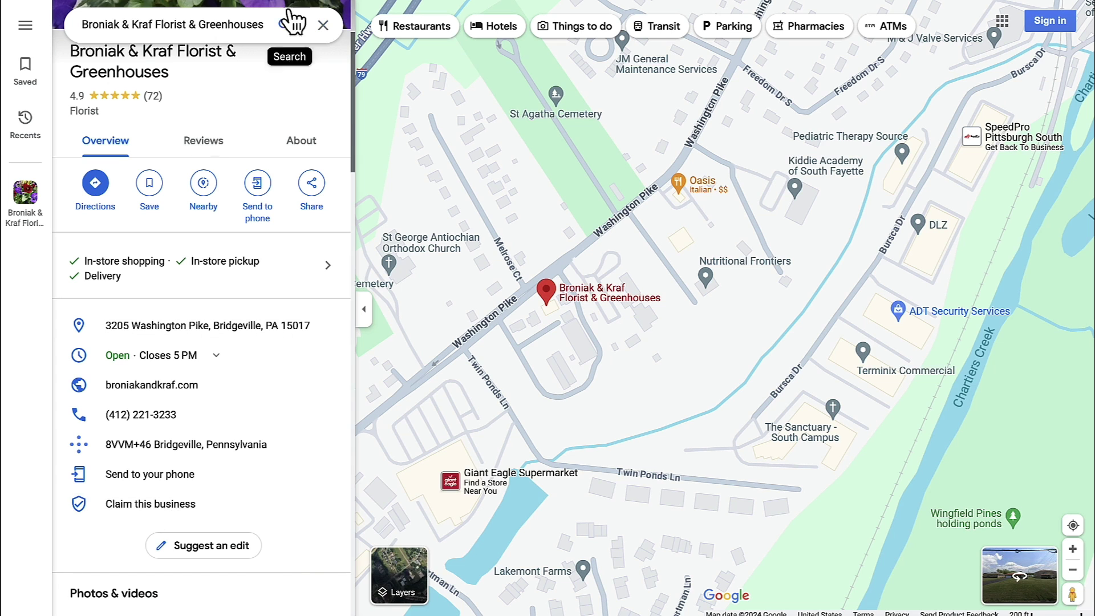
pyautogui.click(267, 4)
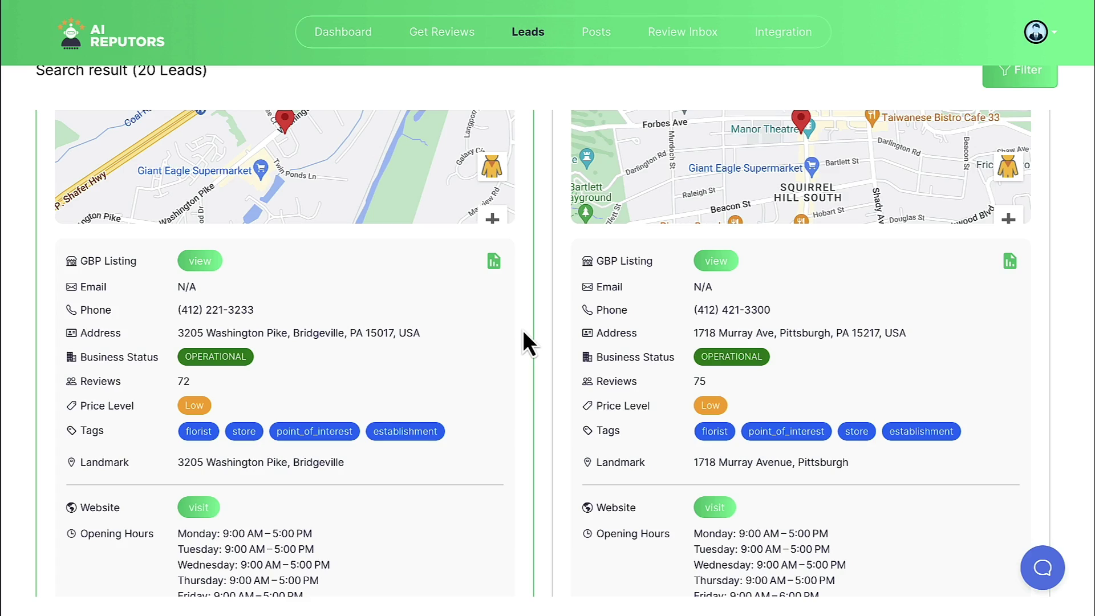
# - Scroll the florist results, then go to Leads > Manage Leads
pyautogui.scroll(-2, 523, 332)
pyautogui.scroll(-5, 523, 331)
pyautogui.scroll(-10, 523, 331)
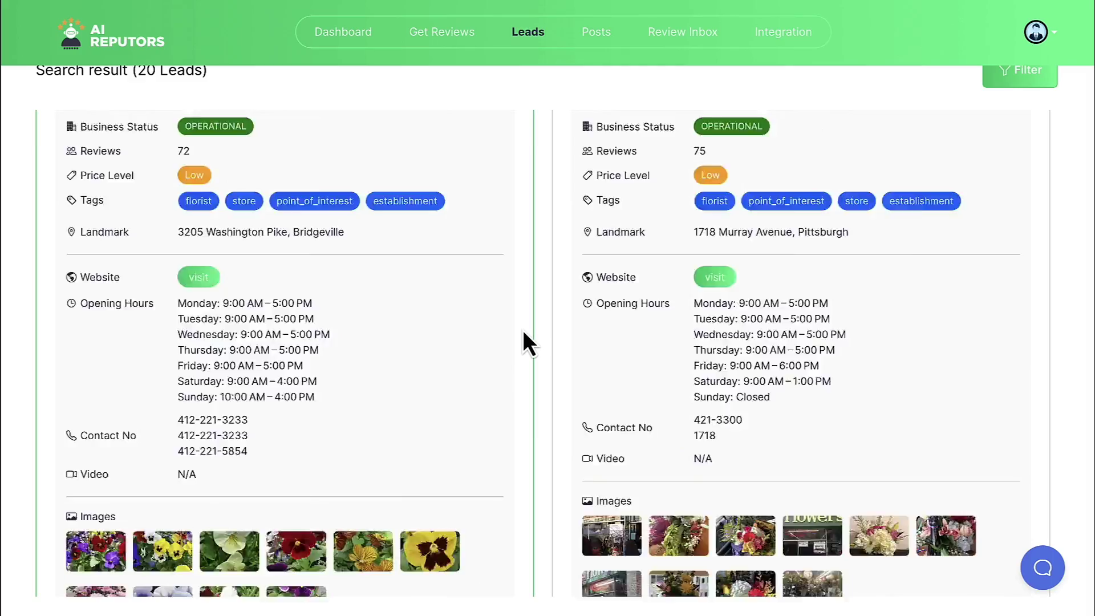
pyautogui.scroll(-10, 523, 332)
pyautogui.scroll(-3, 523, 330)
pyautogui.scroll(1, 536, 228)
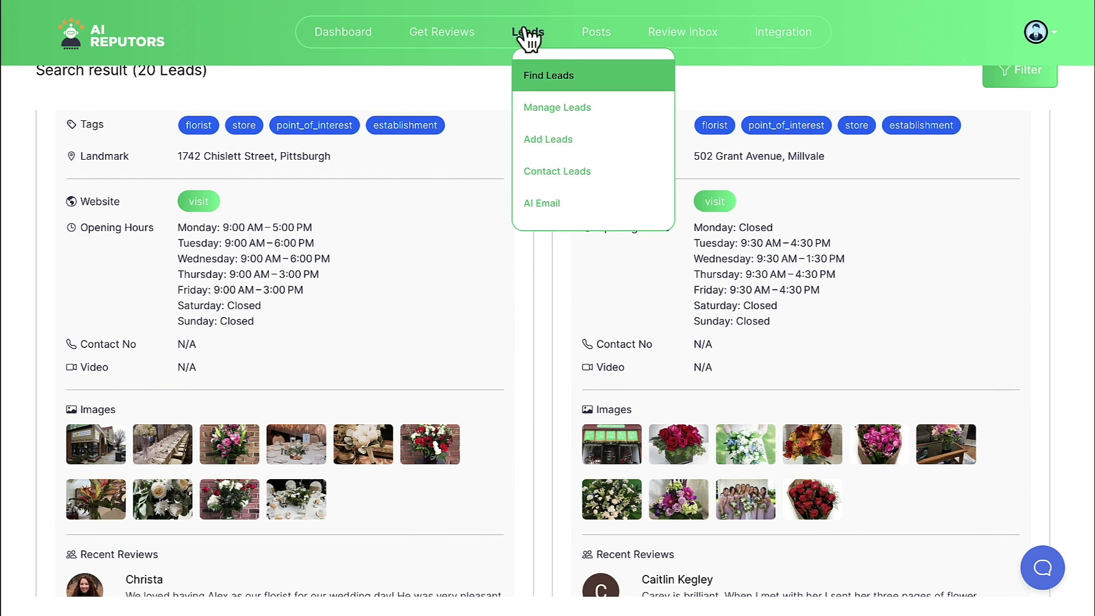
pyautogui.moveTo(527, 32)
pyautogui.click(552, 108)
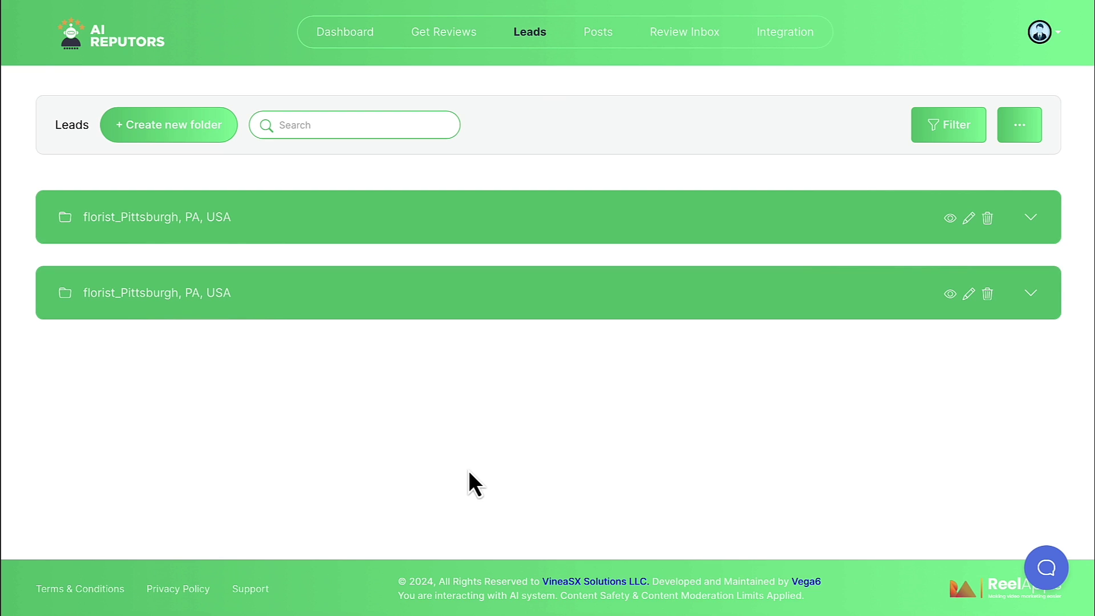
# - Expand the first florist_Pittsburgh, PA, USA folder and check Alex's East End Floral Shoppe's status options
pyautogui.click(505, 228)
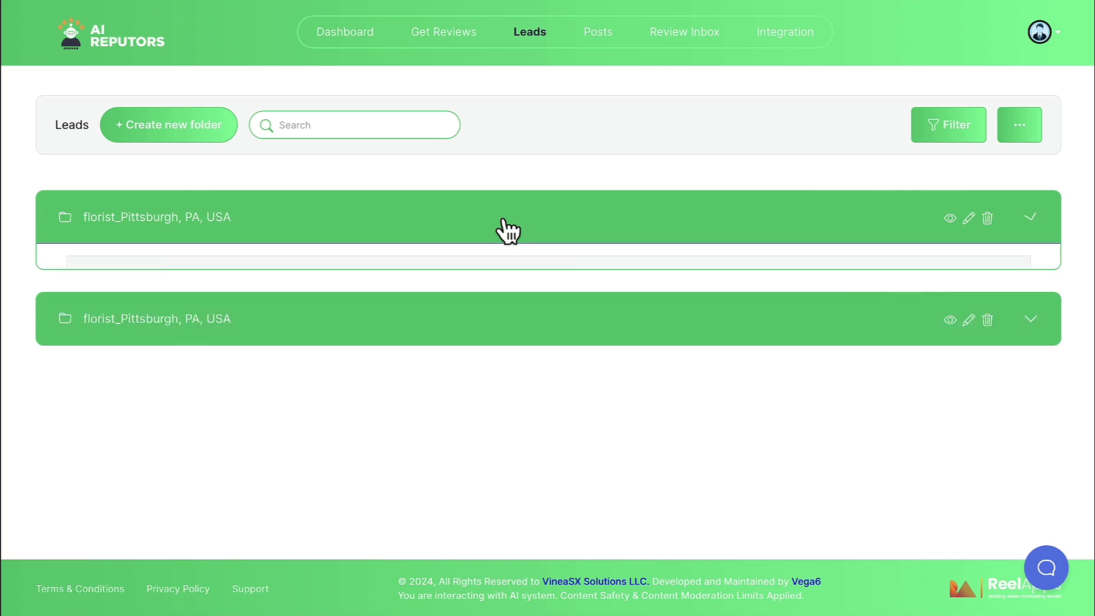
pyautogui.scroll(-4, 546, 402)
pyautogui.scroll(4, 546, 402)
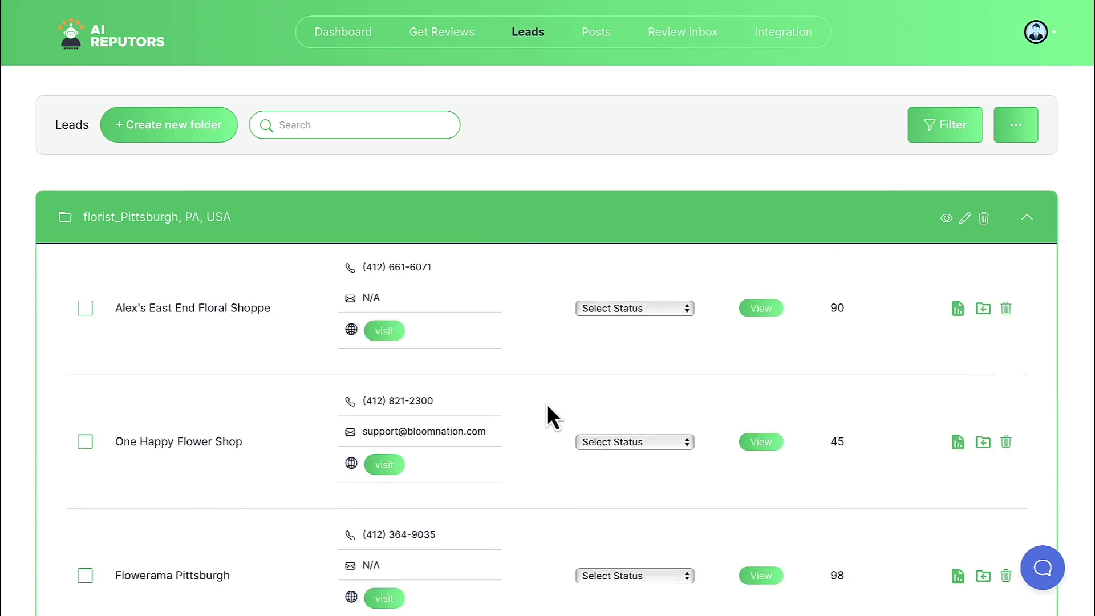
pyautogui.click(87, 365)
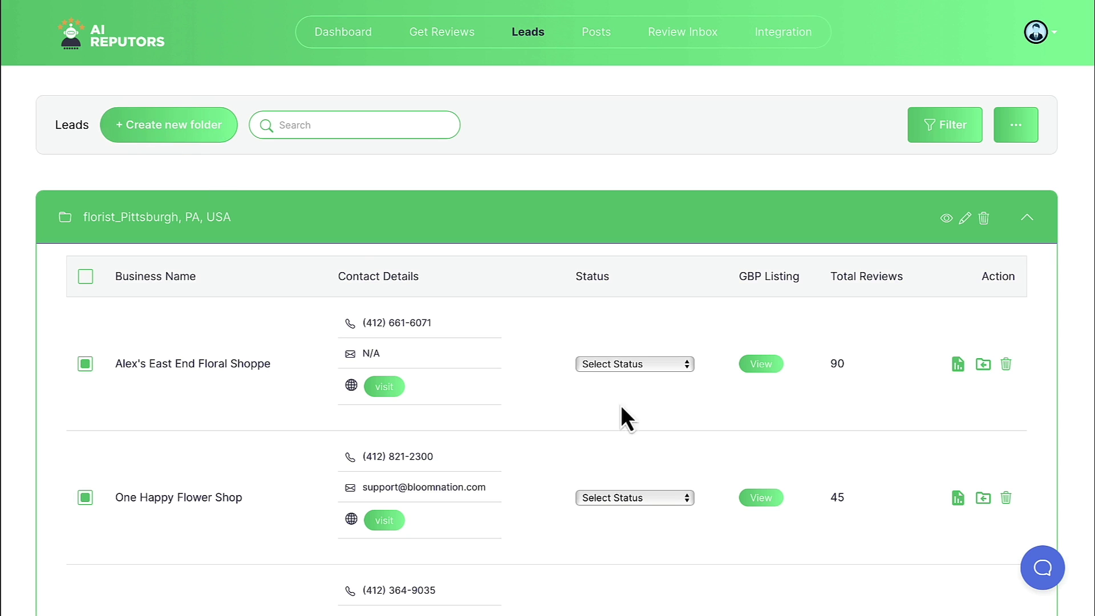
pyautogui.click(655, 365)
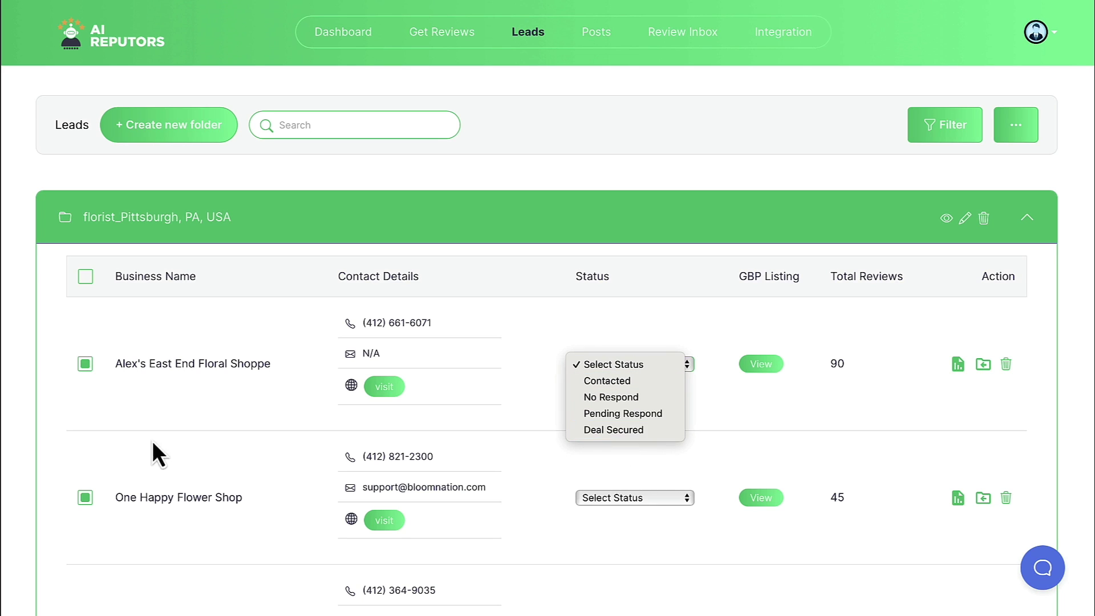
pyautogui.click(85, 358)
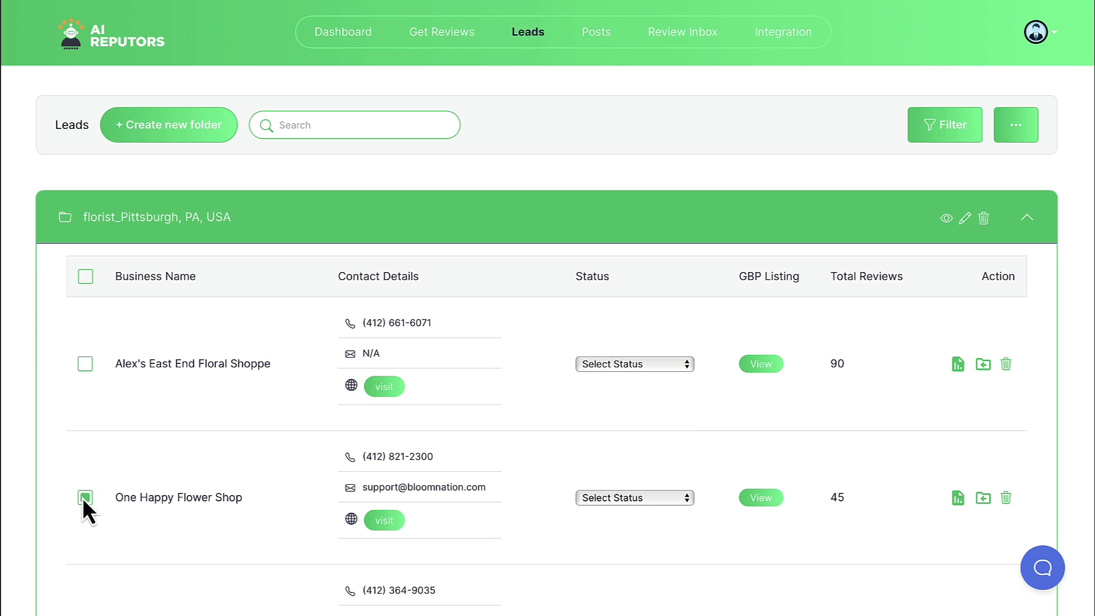
# - Open the report generator for the Broniak & Kraf Florist & Greenhouses lead
pyautogui.scroll(-2, 476, 468)
pyautogui.scroll(-2, 476, 467)
pyautogui.scroll(-2, 476, 467)
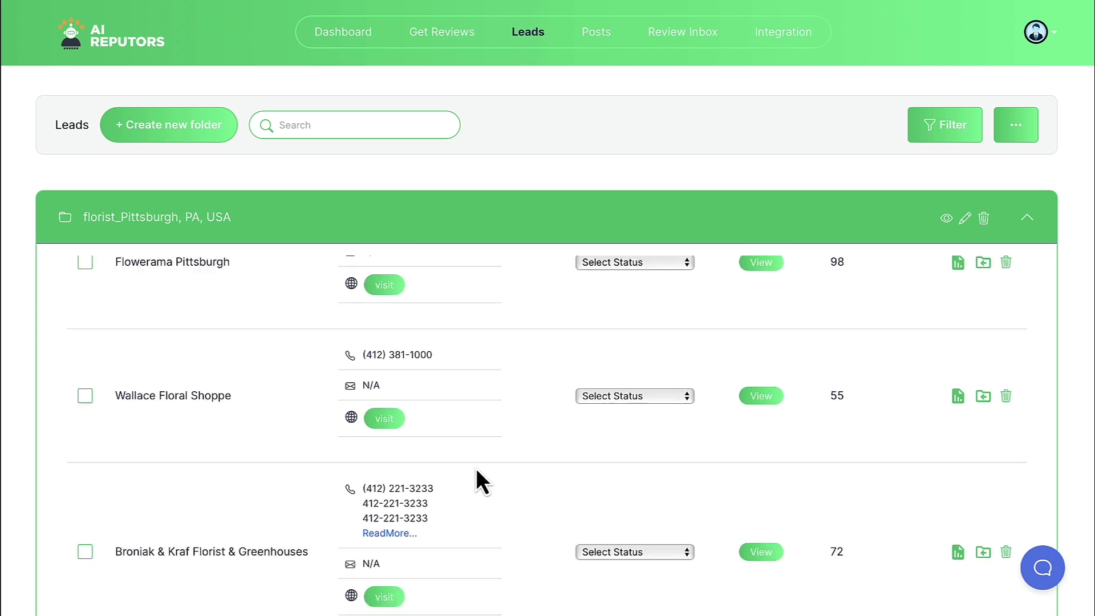
pyautogui.scroll(-1, 475, 467)
pyautogui.scroll(-1, 476, 467)
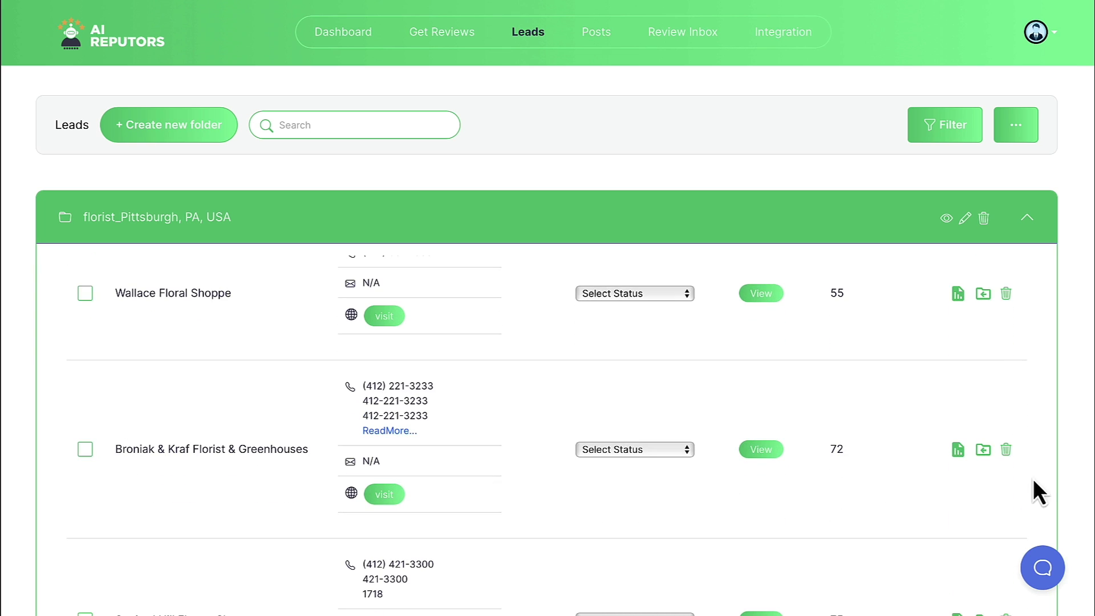
pyautogui.click(959, 451)
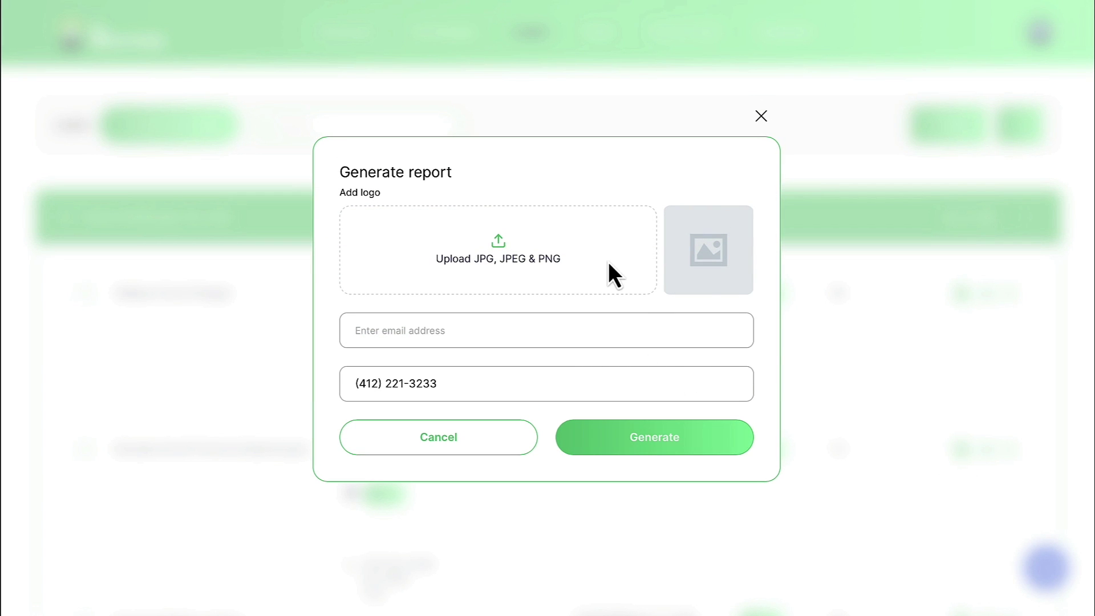
# - Close the report generator, browse the Burke & Haas optimization report, and return to the leads list
pyautogui.click(761, 116)
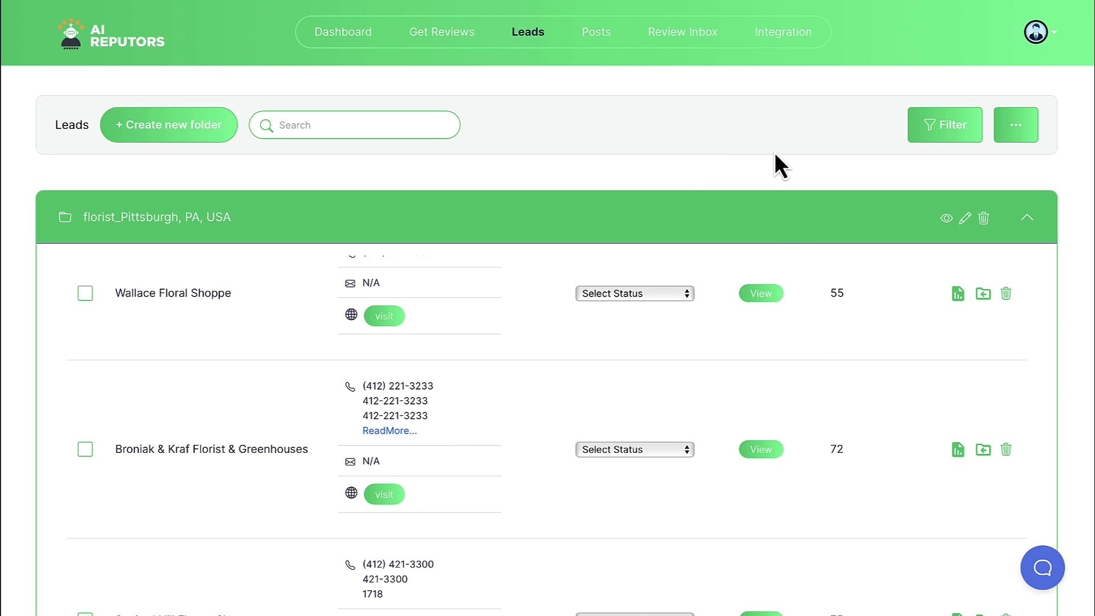
pyautogui.scroll(-3, 596, 442)
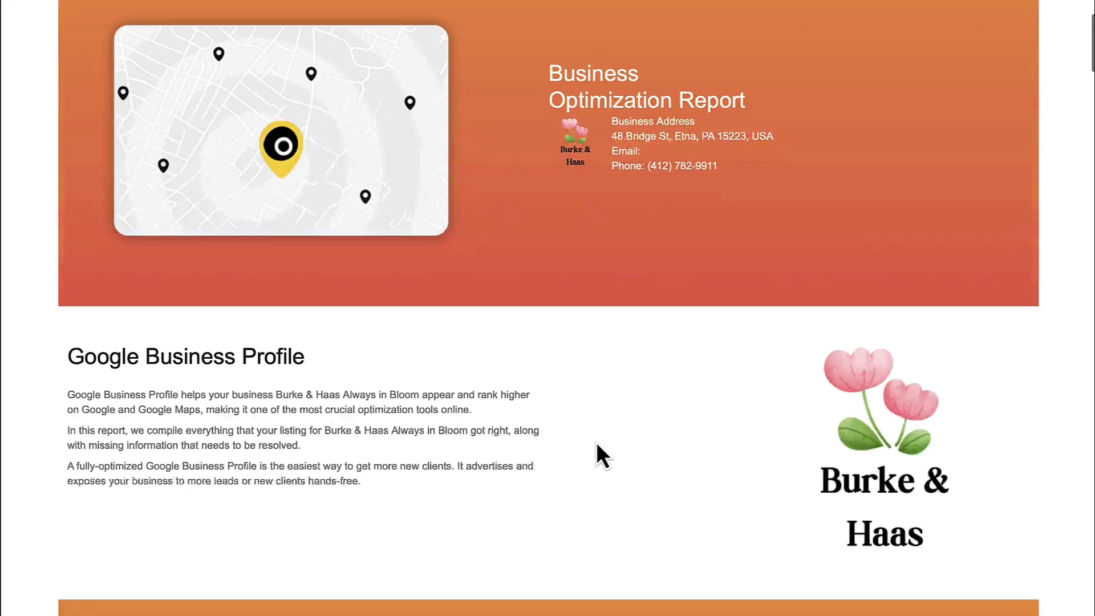
pyautogui.scroll(-2, 597, 444)
pyautogui.scroll(-3, 597, 442)
pyautogui.scroll(-5, 596, 442)
pyautogui.scroll(-6, 596, 442)
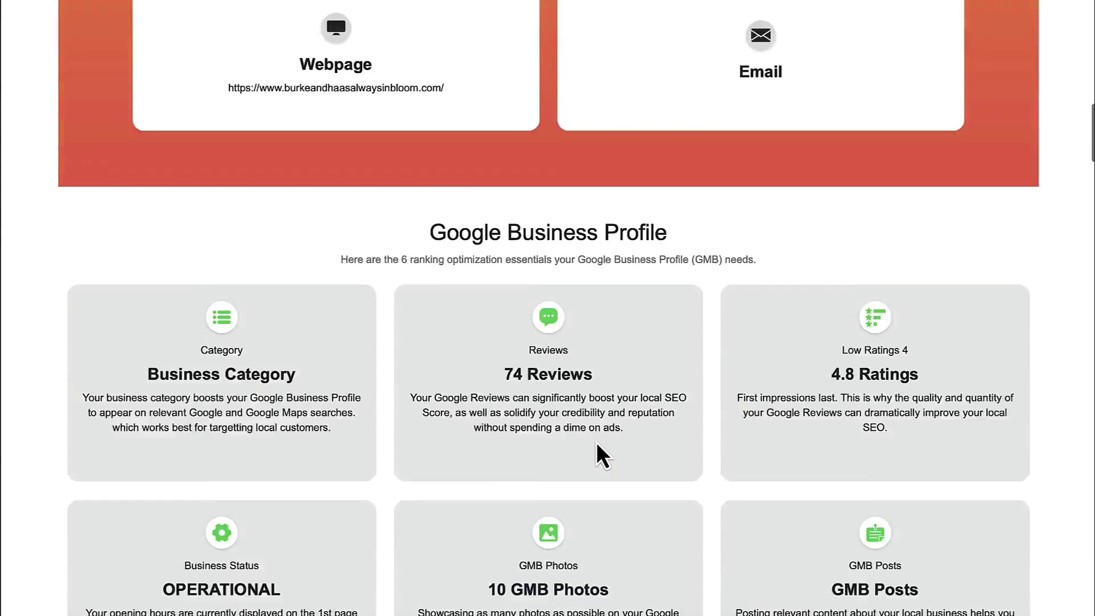
pyautogui.scroll(-4, 596, 443)
pyautogui.scroll(9, 596, 442)
pyautogui.scroll(8, 598, 448)
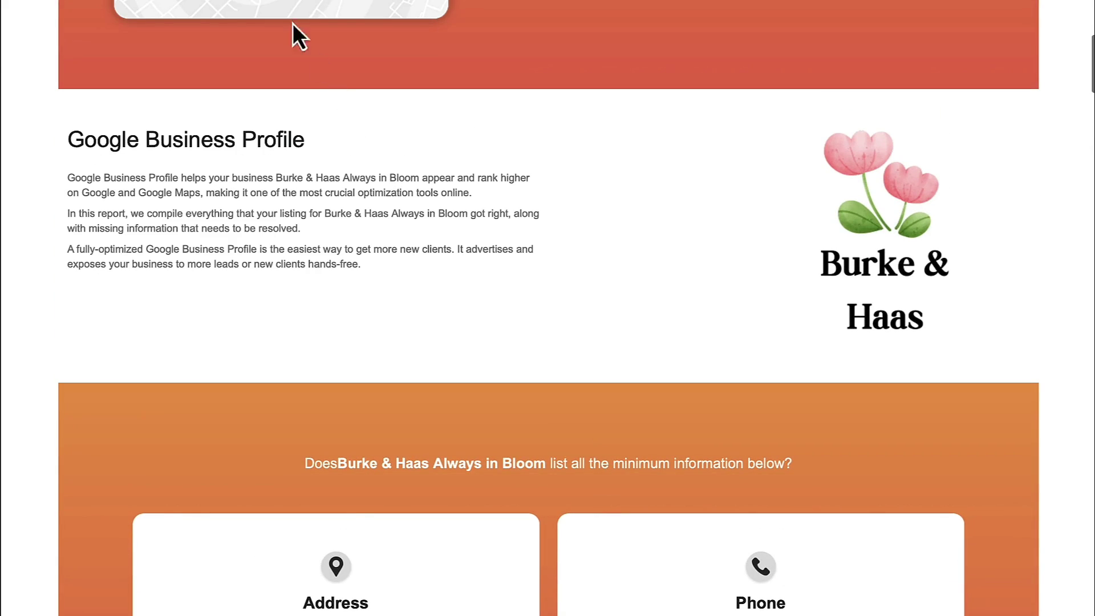
pyautogui.click(267, 2)
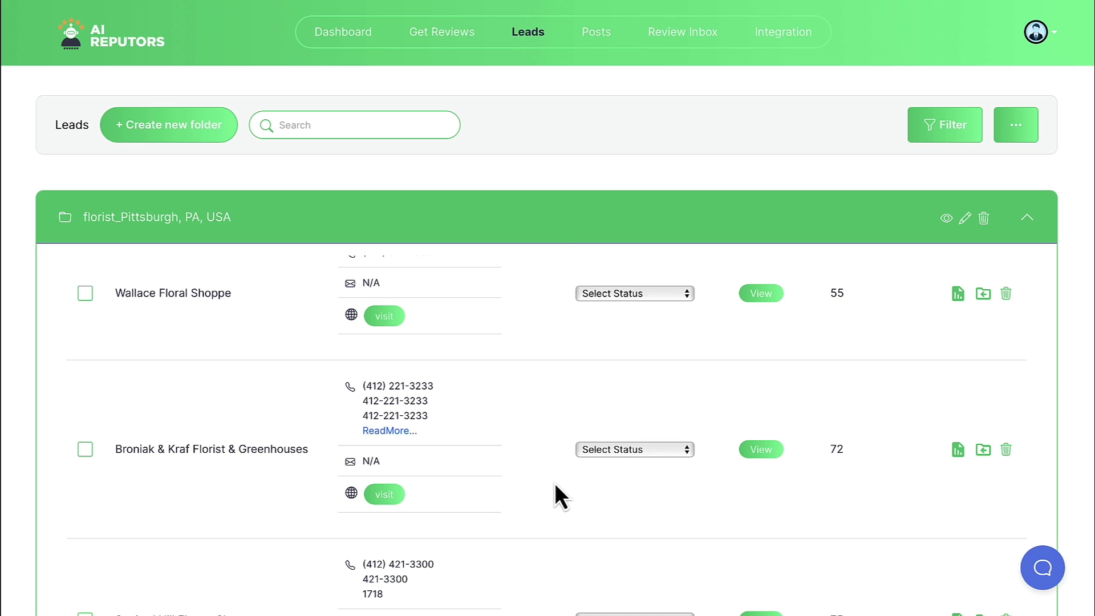
pyautogui.moveTo(528, 32)
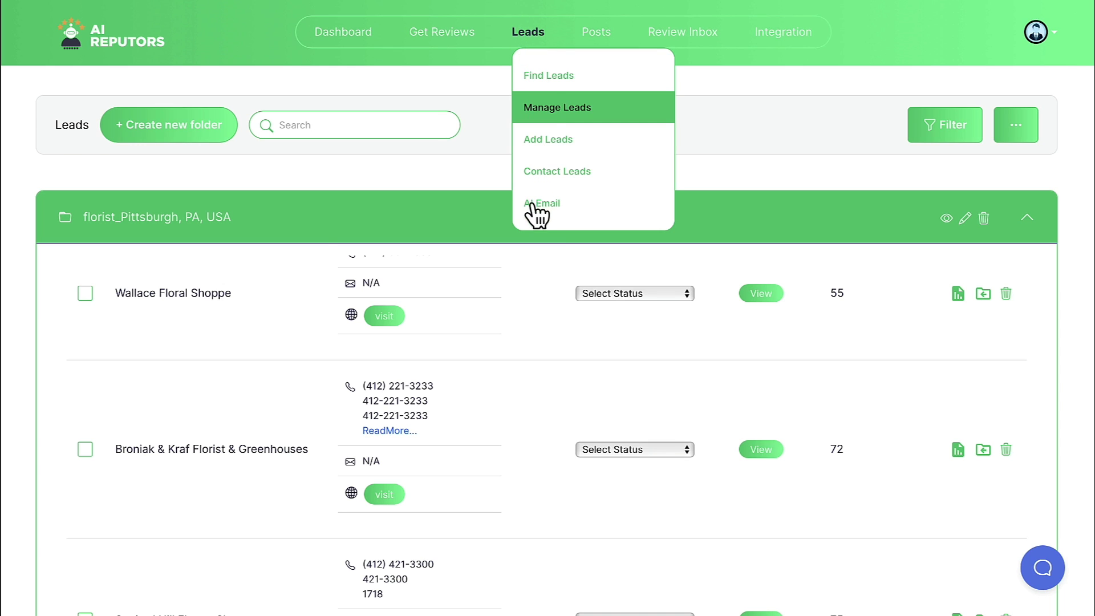
# - Start a new AI email to Alex's East End Floral Shoppe from the florist_Pittsburgh, PA, USA folder
pyautogui.click(531, 205)
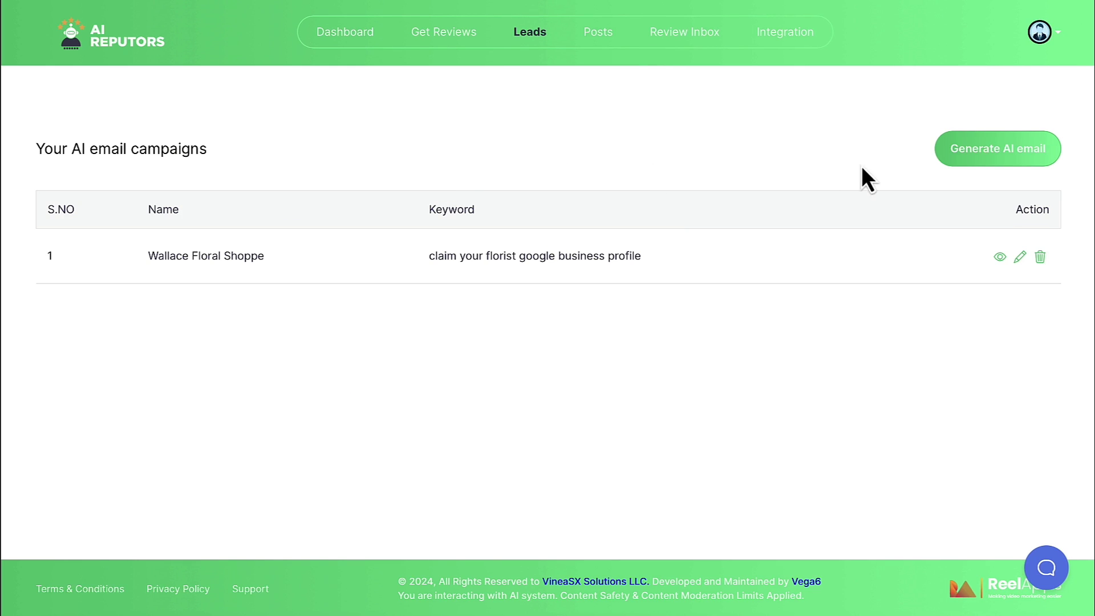
pyautogui.click(1005, 155)
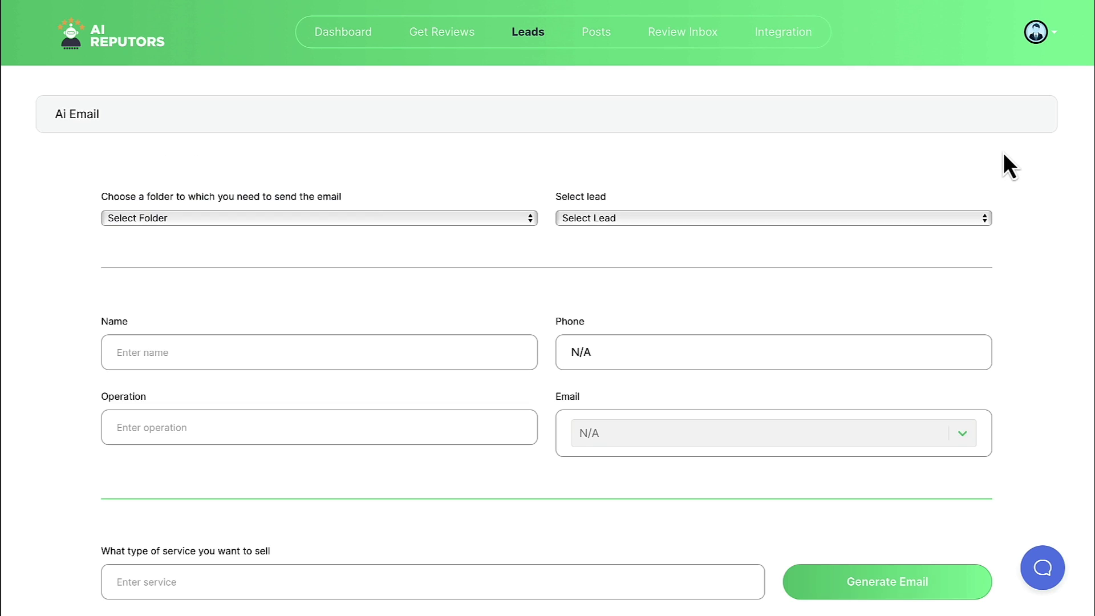
pyautogui.click(352, 218)
pyautogui.click(339, 234)
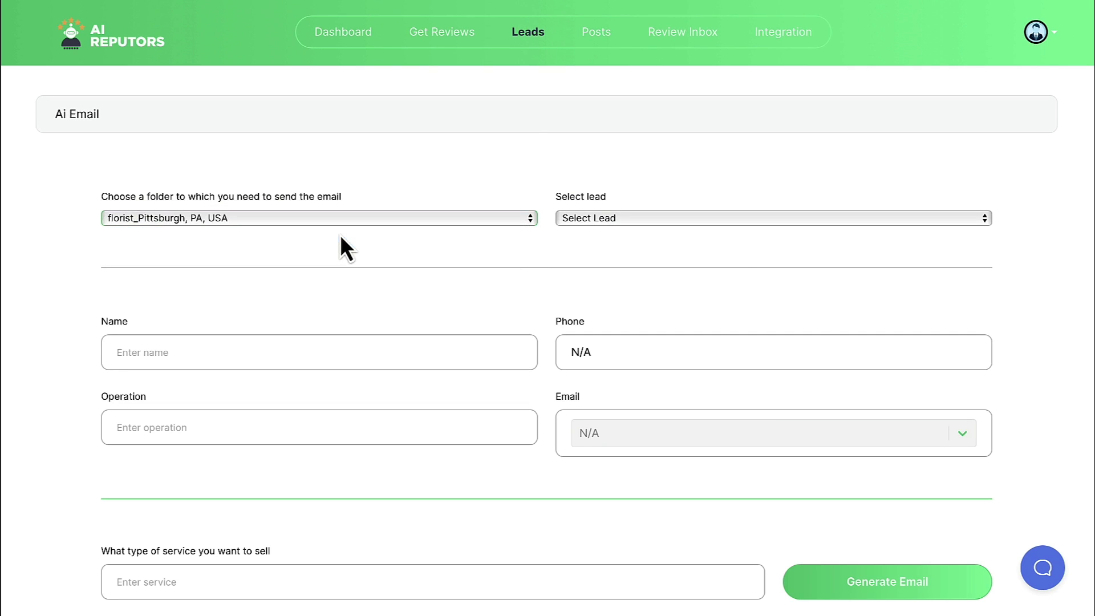
pyautogui.click(703, 219)
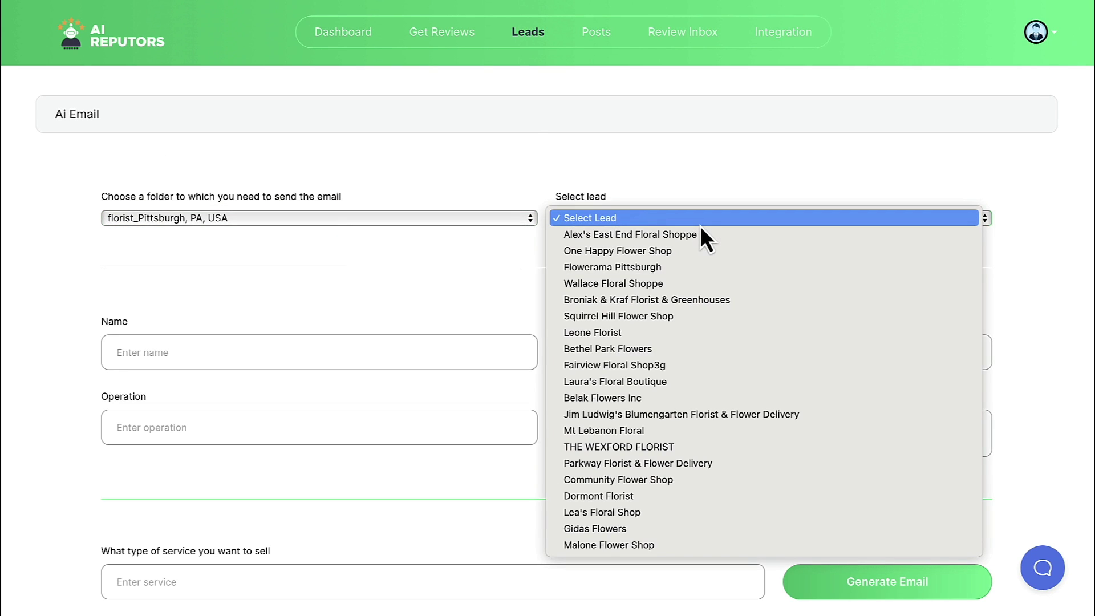
pyautogui.click(691, 234)
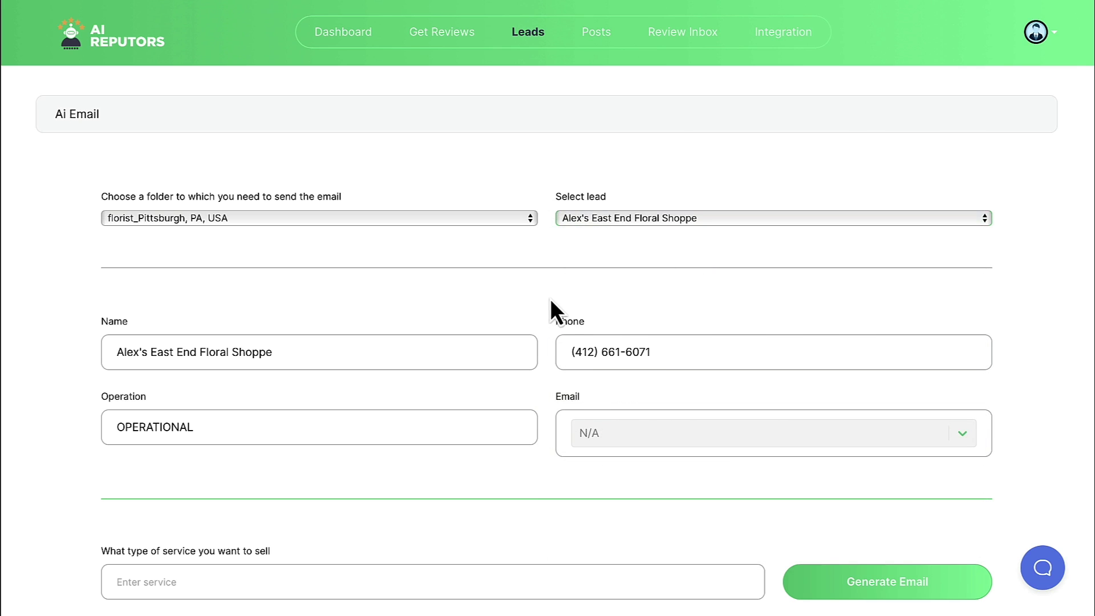
pyautogui.scroll(-3, 551, 301)
pyautogui.scroll(-2, 551, 301)
# - Enter 'florist google business profile' as the service and generate the email
pyautogui.click(377, 302)
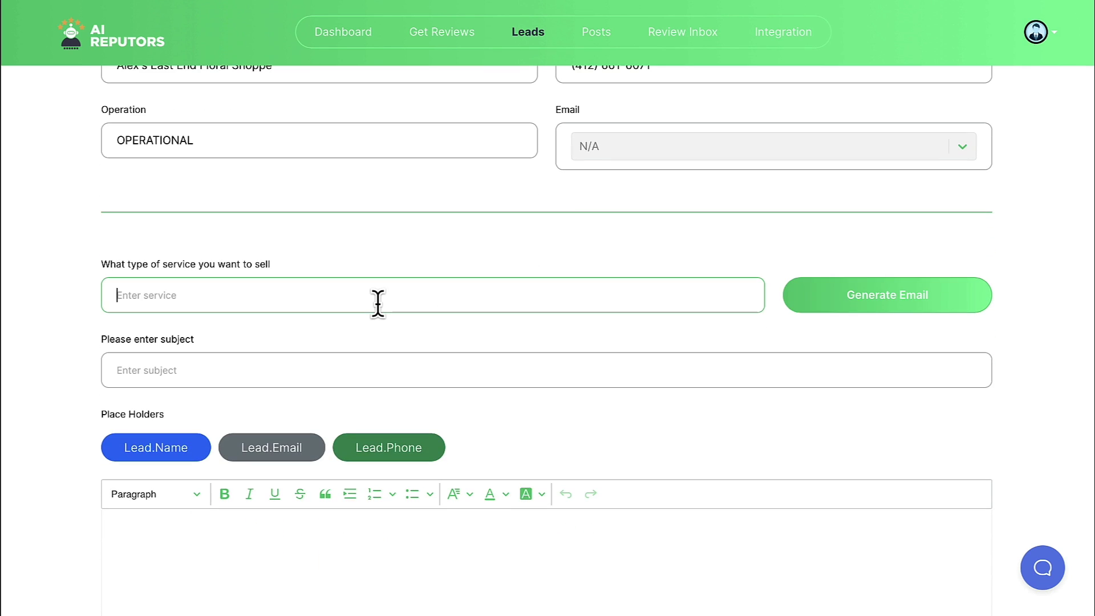
pyautogui.write('c')
pyautogui.press('BackSpace')
pyautogui.press('BackSpace')
pyautogui.press('BackSpace')
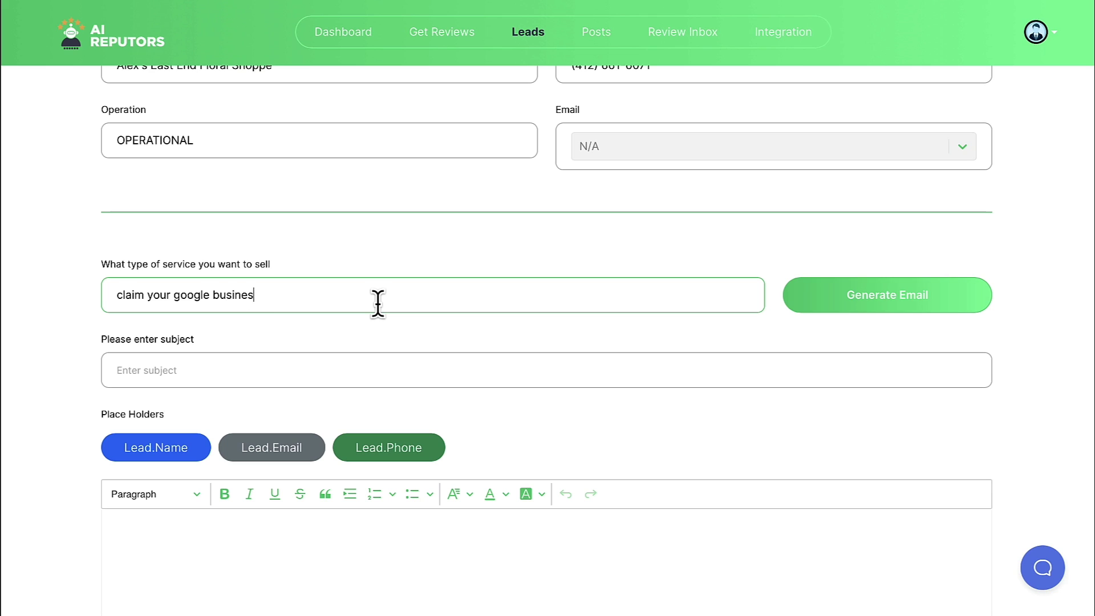
pyautogui.press('BackSpace')
pyautogui.press('BackSpace')
pyautogui.press('BackSpace')
pyautogui.press('BackSpace')
pyautogui.press('BackSpace')
pyautogui.press('BackSpace')
pyautogui.press('BackSpace')
pyautogui.press('BackSpace')
pyautogui.press('BackSpace')
pyautogui.write('florist googl')
pyautogui.write('e business profile')
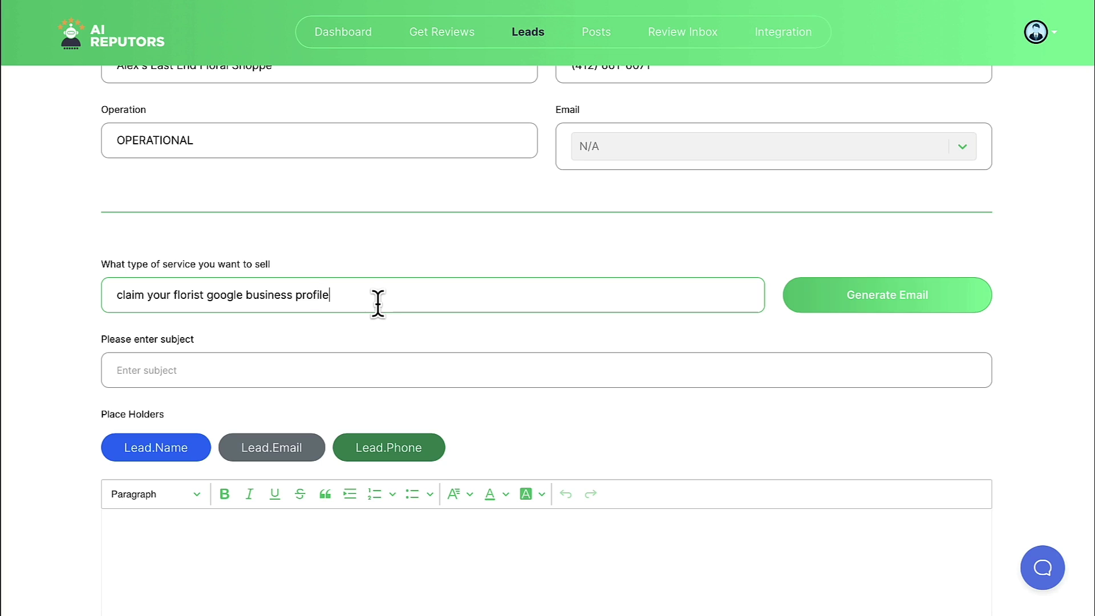
pyautogui.click(896, 300)
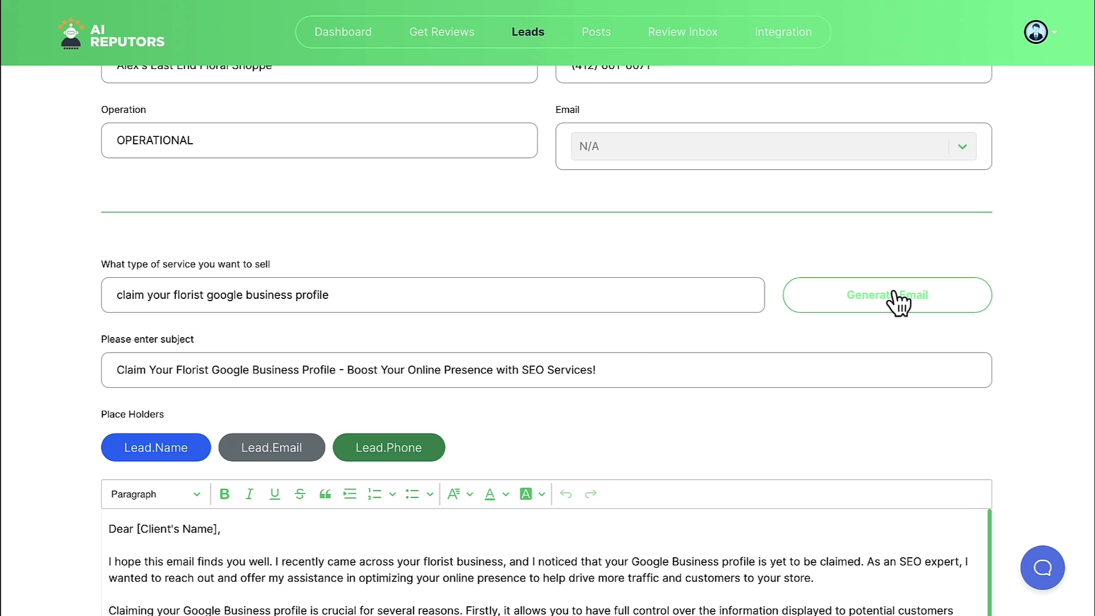
# - Replace [Client's Name] in the greeting with the Lead.Name placeholder
pyautogui.scroll(-4, 652, 366)
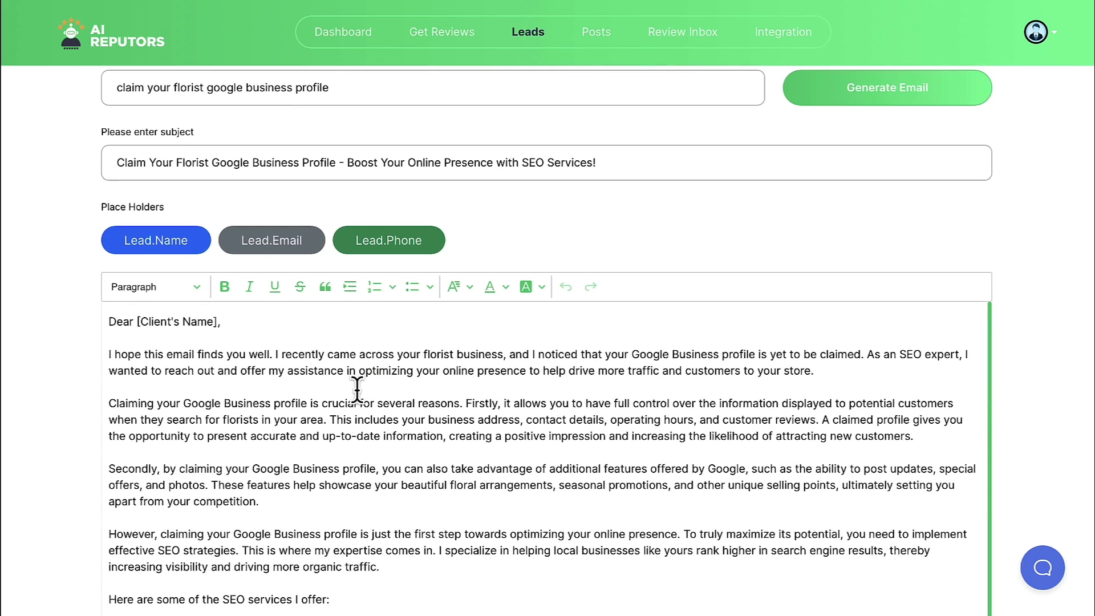
pyautogui.moveTo(218, 322); pyautogui.dragTo(138, 323)
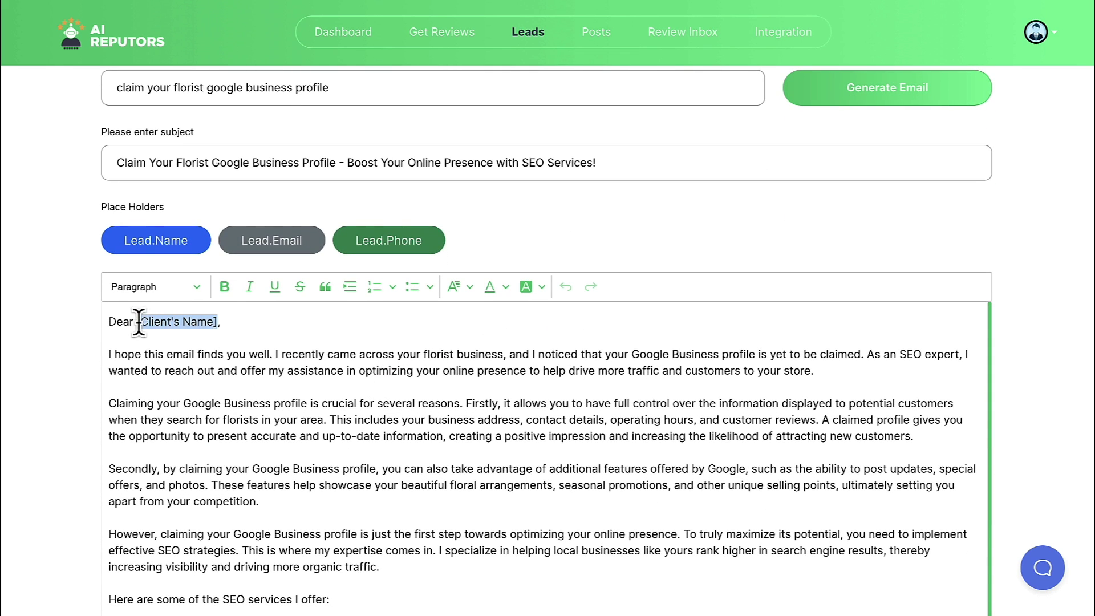
pyautogui.click(174, 243)
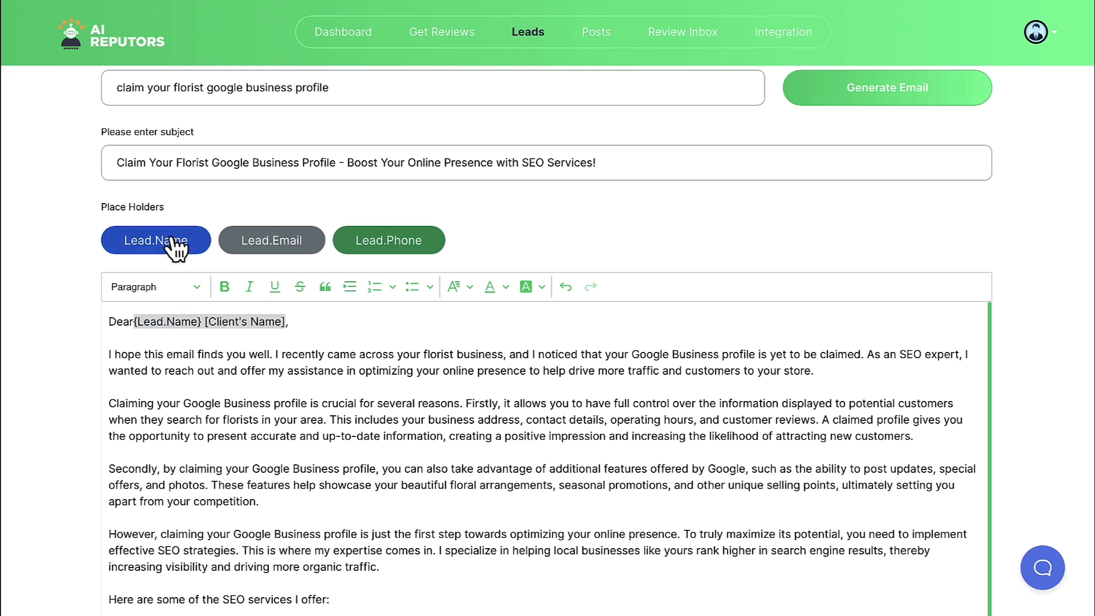
pyautogui.click(133, 321)
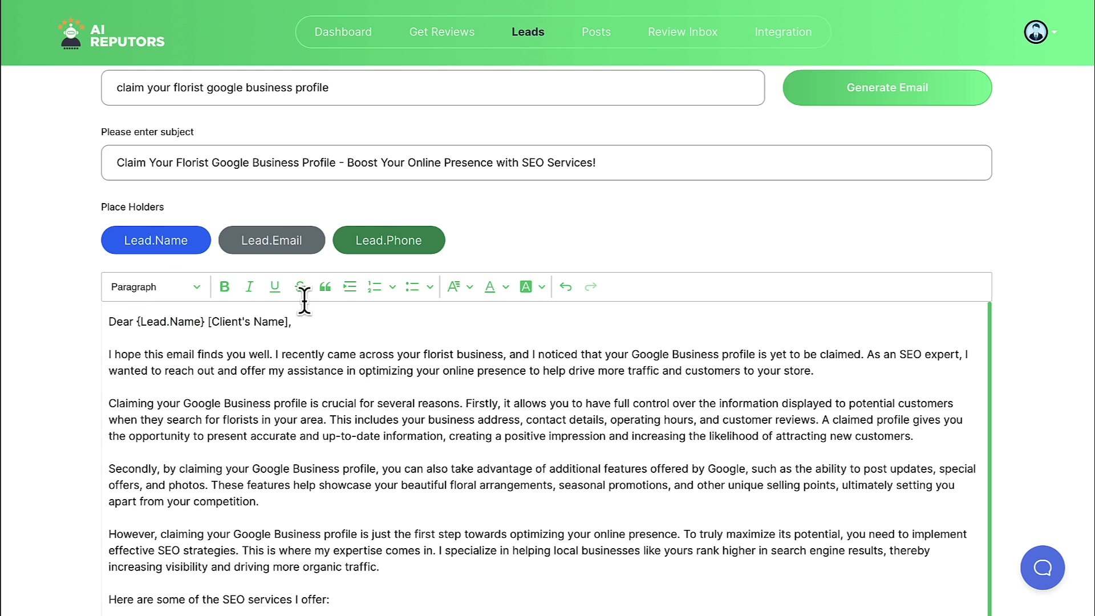
pyautogui.moveTo(292, 322); pyautogui.dragTo(207, 323)
pyautogui.press('BackSpace')
# - Save the AI email campaign
pyautogui.scroll(-1, 386, 392)
pyautogui.scroll(-2, 385, 392)
pyautogui.scroll(-3, 361, 318)
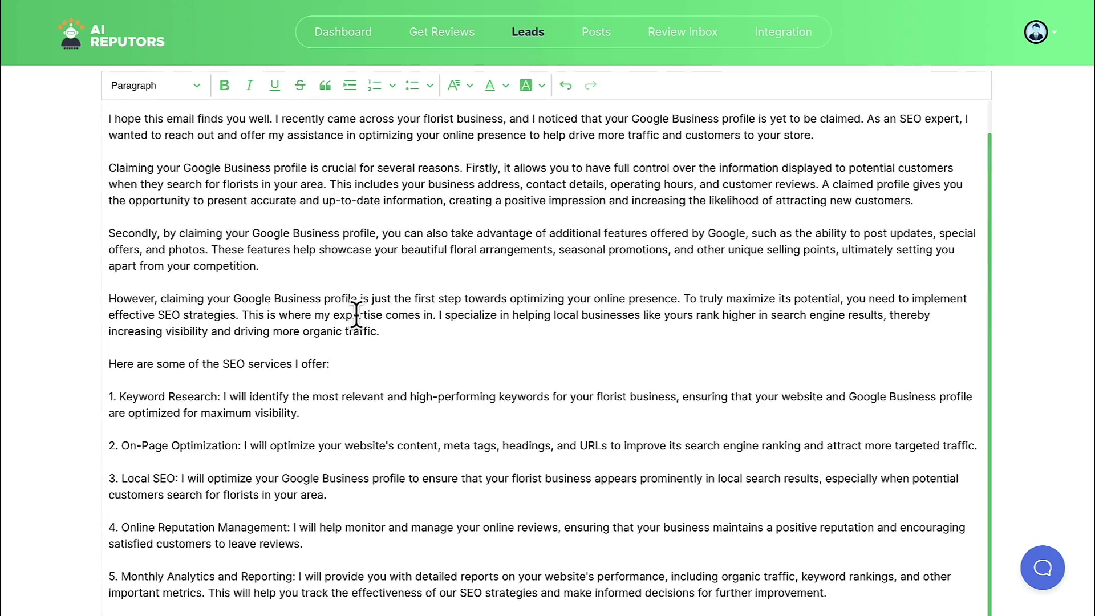
pyautogui.scroll(-5, 357, 314)
pyautogui.scroll(-1, 356, 314)
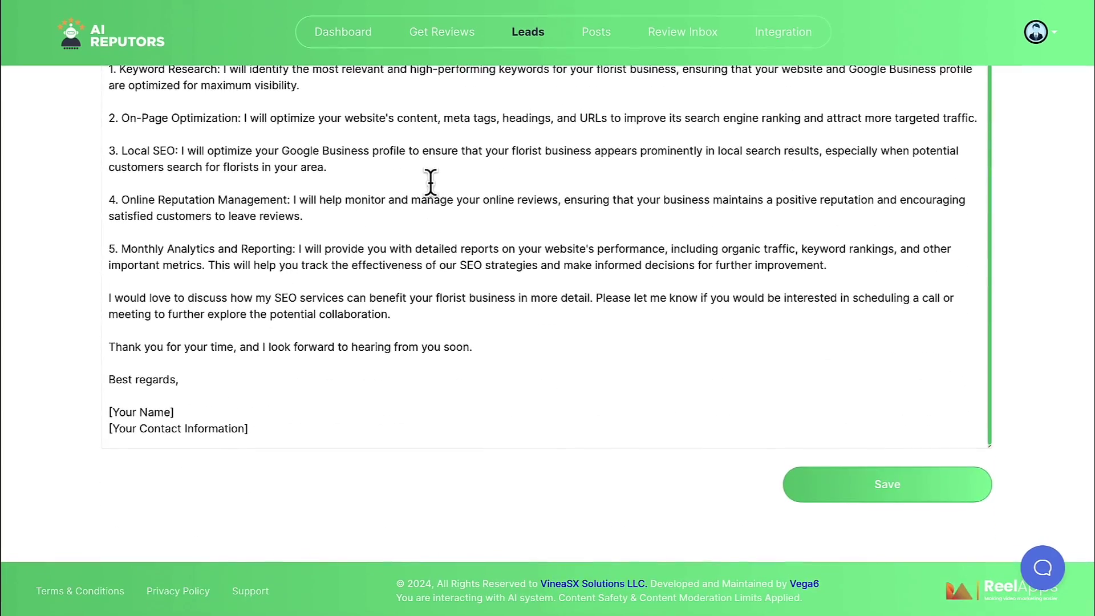
pyautogui.click(879, 482)
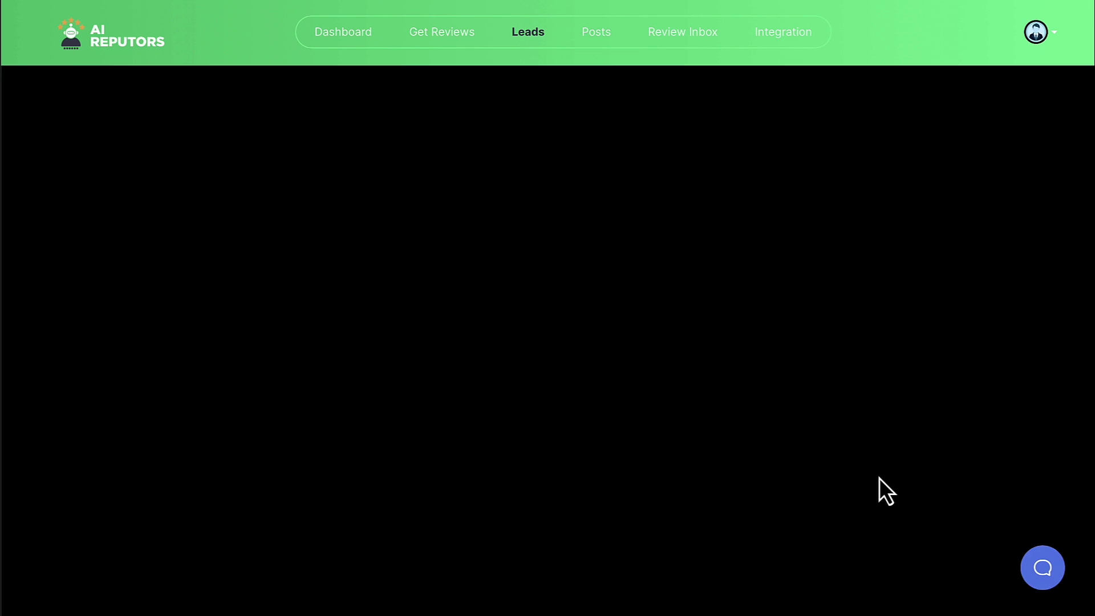
pyautogui.moveTo(529, 32)
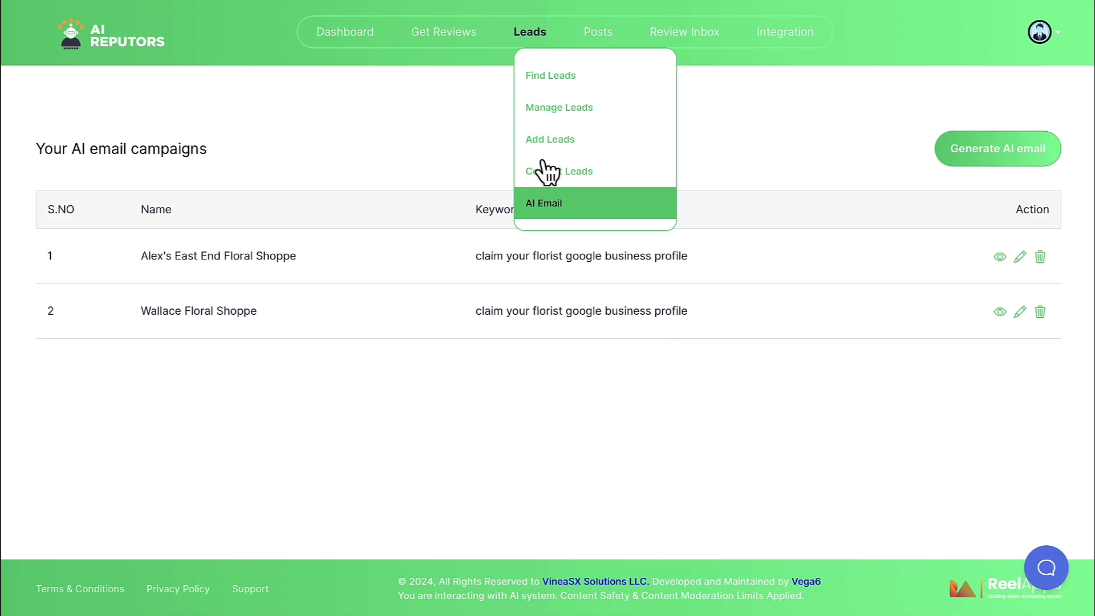
# - Start a new Contact Leads campaign for Alex's East End Floral Shoppe in the Pittsburgh florist folder
pyautogui.click(543, 170)
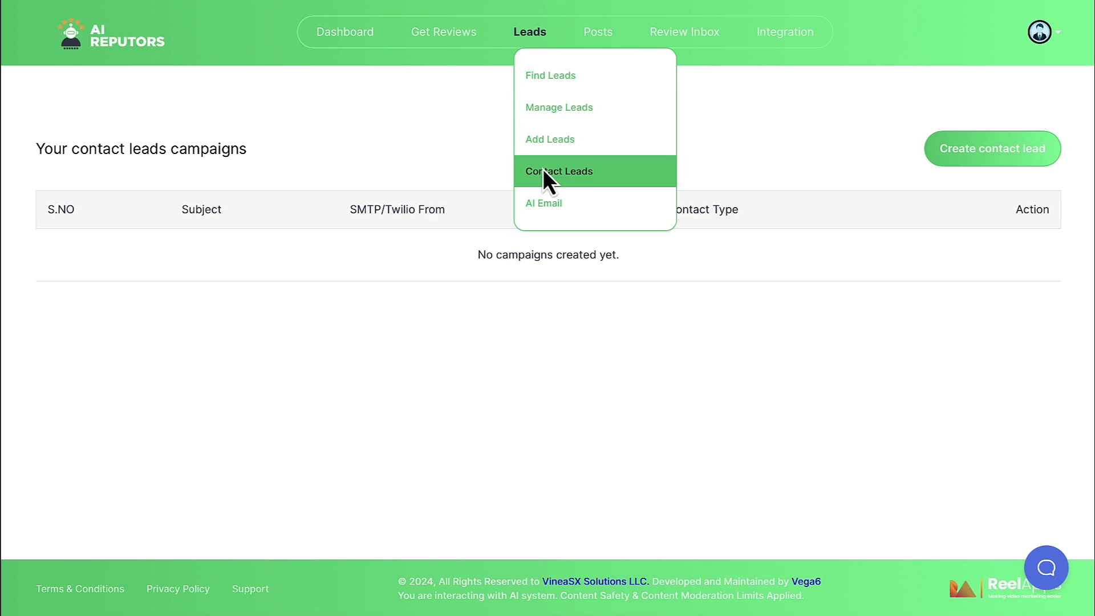
pyautogui.click(1012, 162)
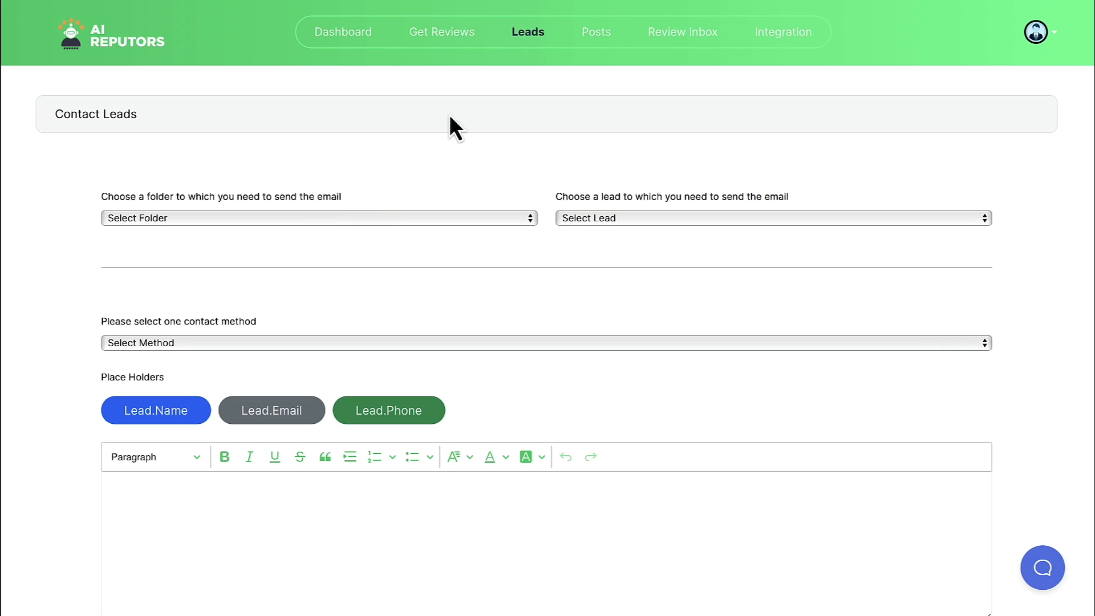
pyautogui.click(354, 223)
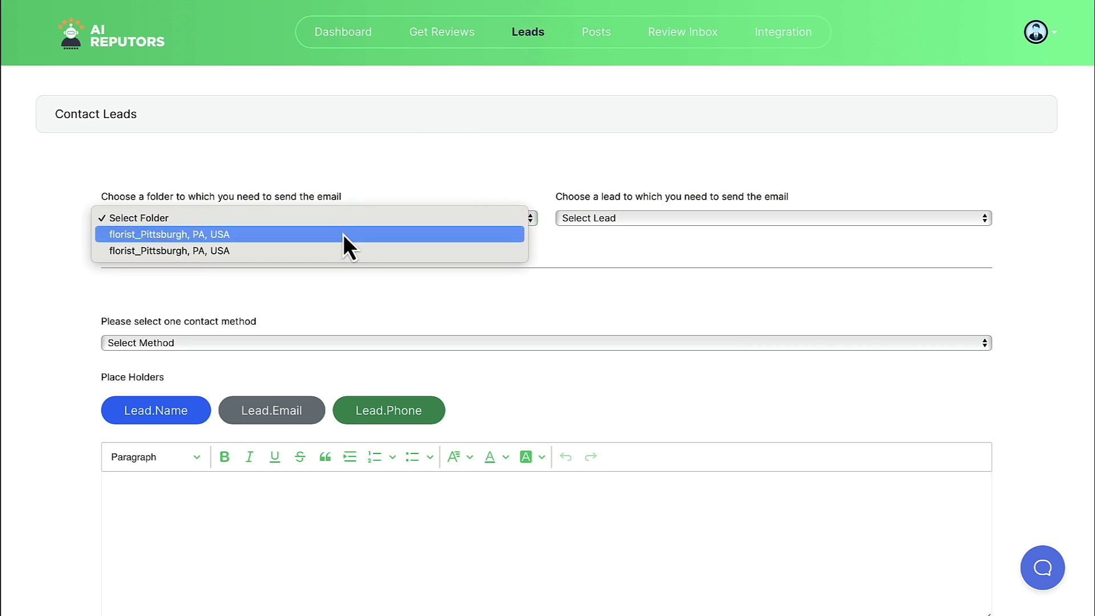
pyautogui.click(343, 233)
pyautogui.click(577, 218)
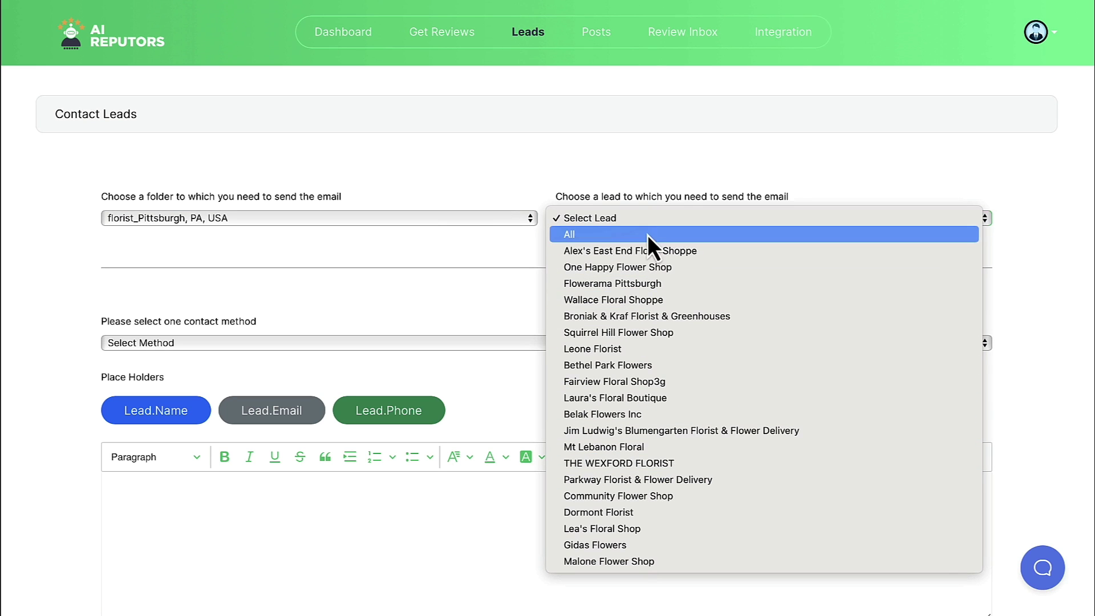
pyautogui.click(638, 251)
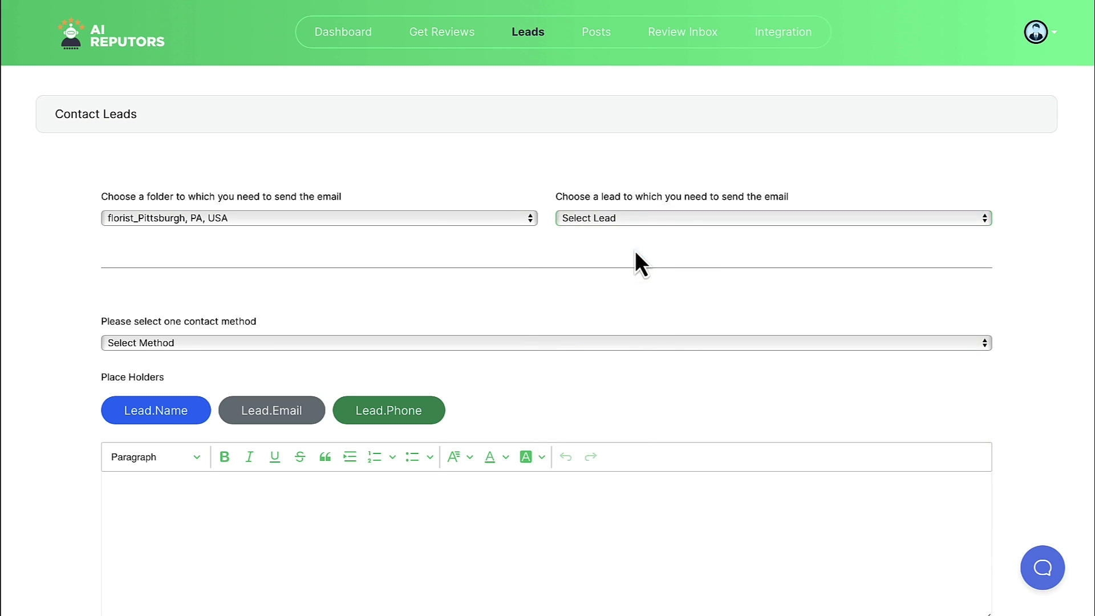
pyautogui.scroll(-3, 524, 302)
pyautogui.scroll(-1, 570, 302)
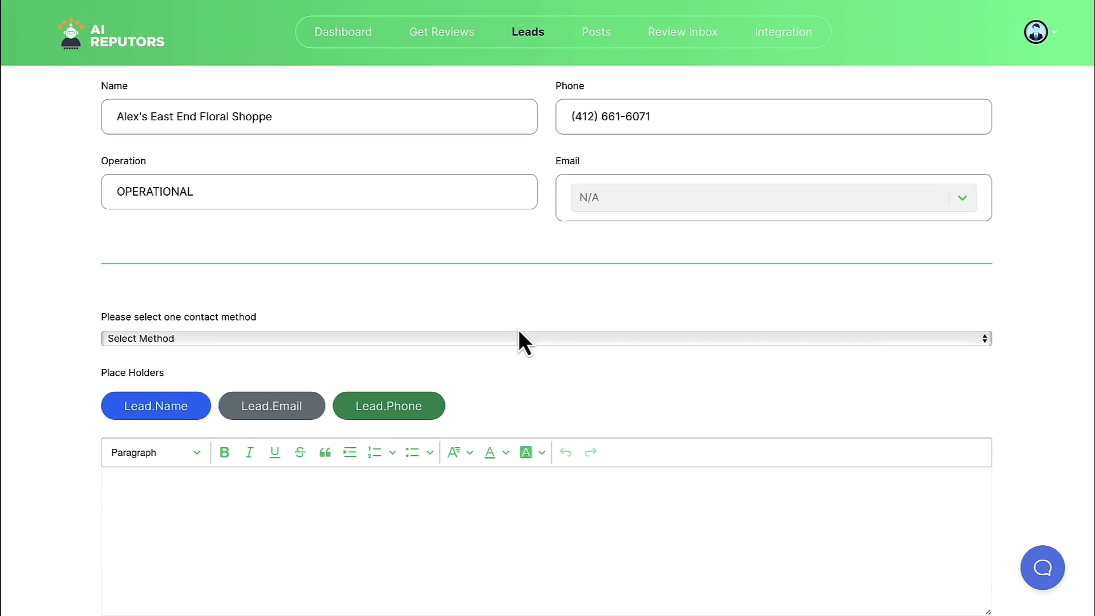
# - Set the contact method to SMTP and use the Alex's East End Floral Shoppe AI email
pyautogui.click(496, 337)
pyautogui.click(469, 353)
pyautogui.scroll(-3, 527, 273)
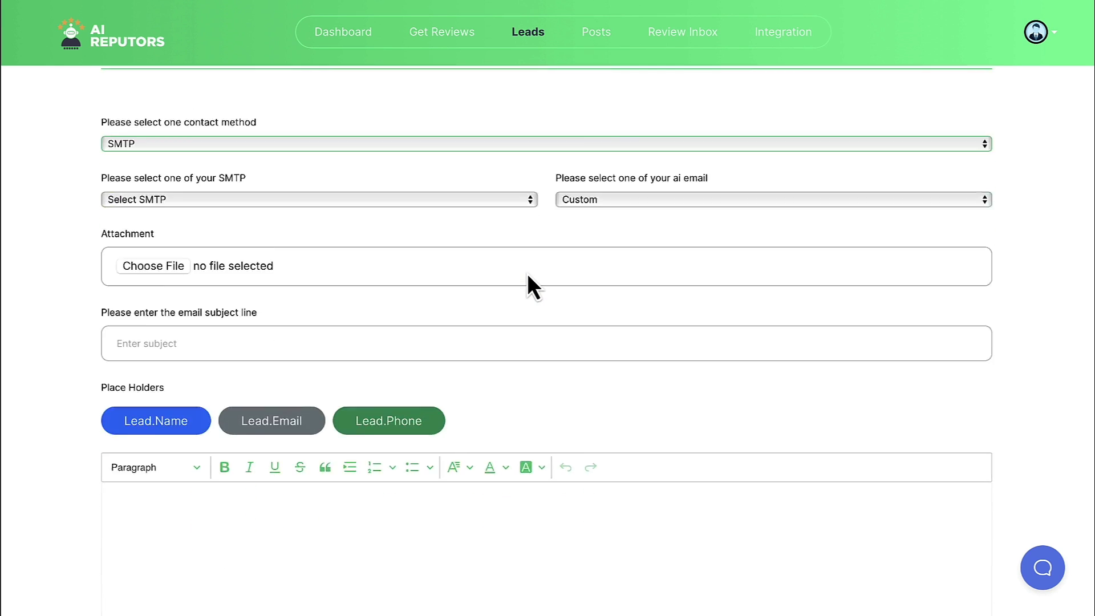
pyautogui.scroll(2, 526, 273)
pyautogui.click(634, 314)
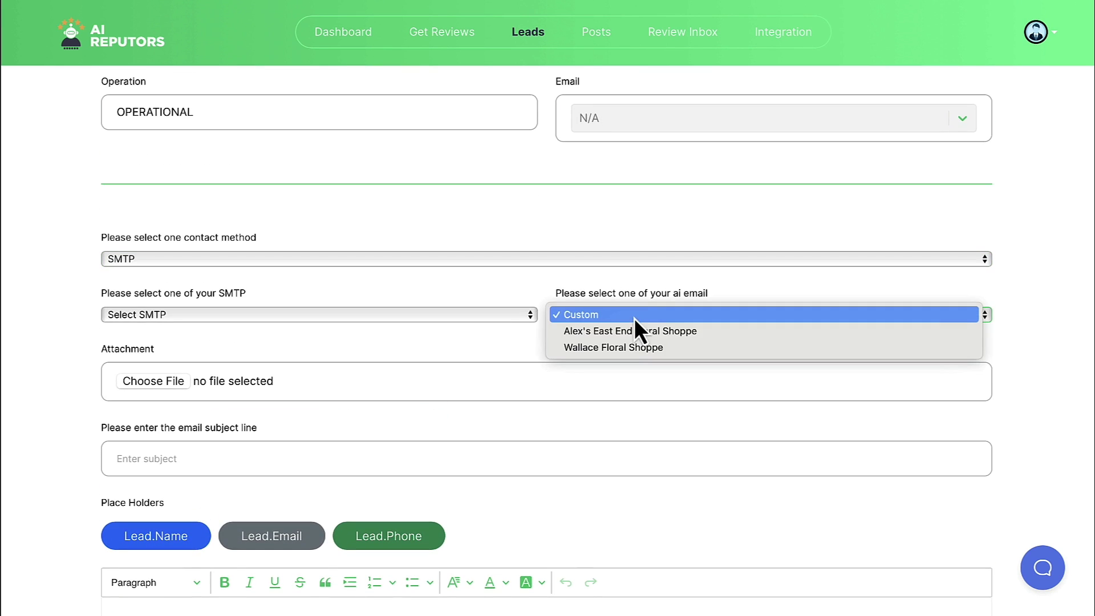
pyautogui.click(624, 329)
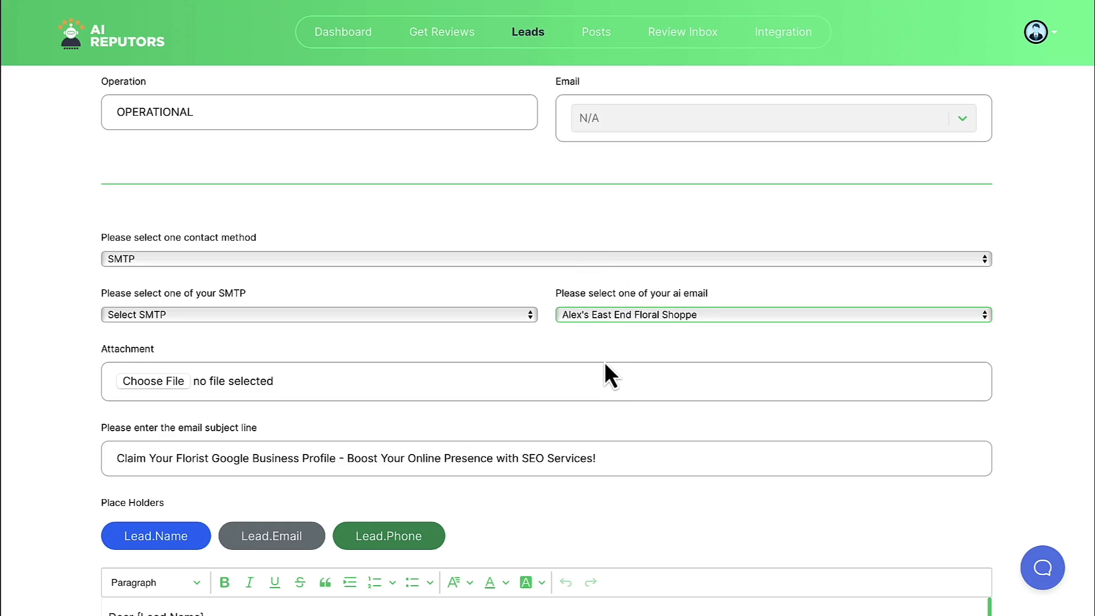
# - Scroll through the generated SEO email body to review it
pyautogui.scroll(-3, 604, 365)
pyautogui.scroll(-3, 605, 365)
pyautogui.scroll(-2, 574, 365)
pyautogui.scroll(-1, 276, 496)
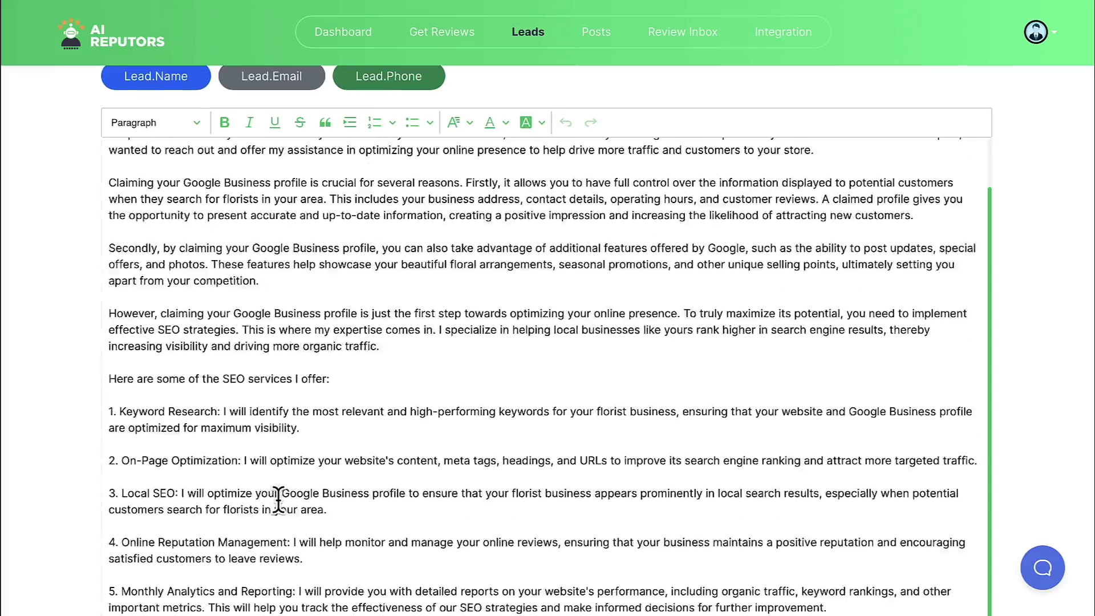
pyautogui.scroll(-5, 276, 499)
pyautogui.scroll(-1, 275, 501)
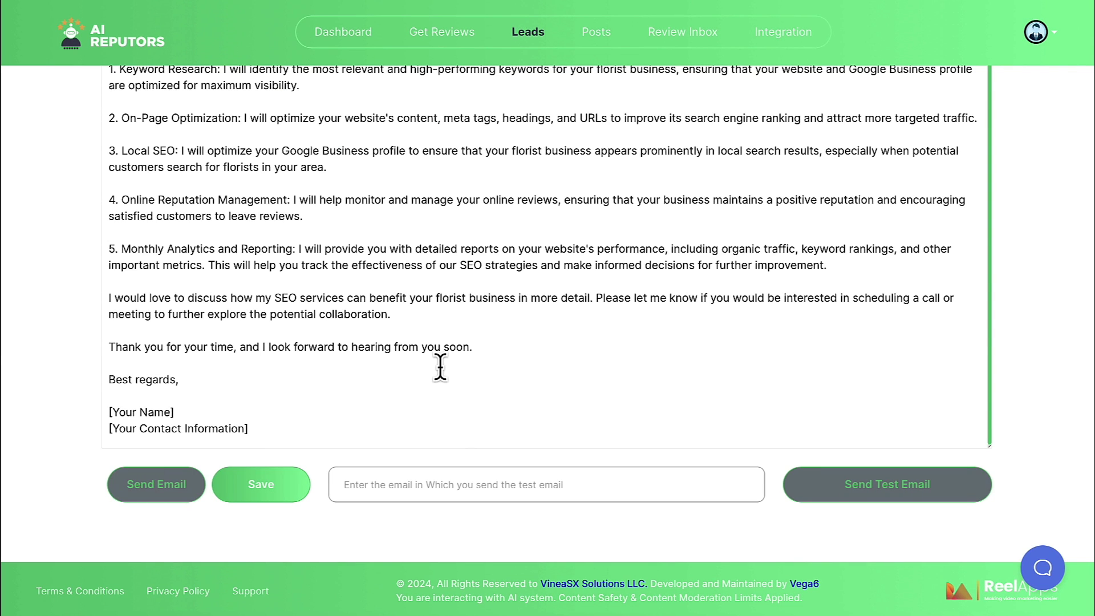
pyautogui.scroll(1, 440, 366)
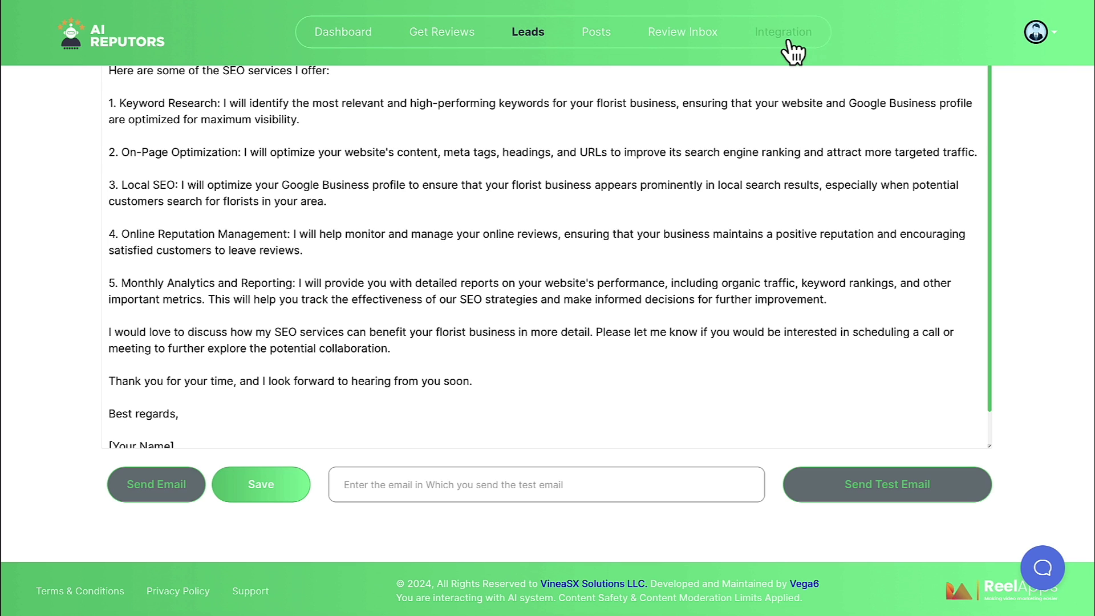
# - Open the Review Inbox for the connected Google Business account and browse the reviews
pyautogui.click(677, 37)
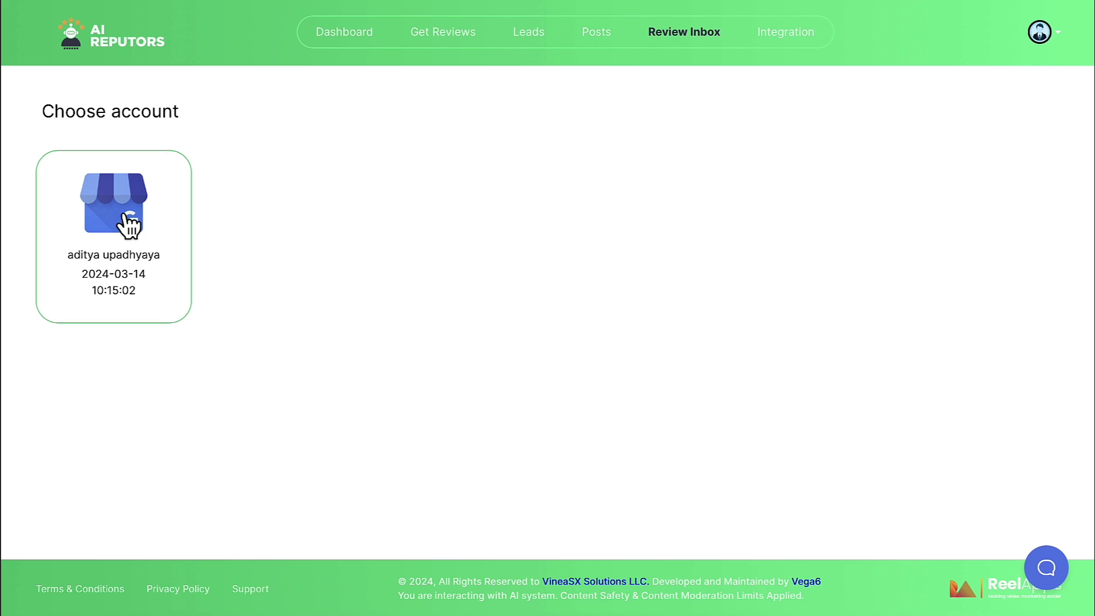
pyautogui.click(126, 220)
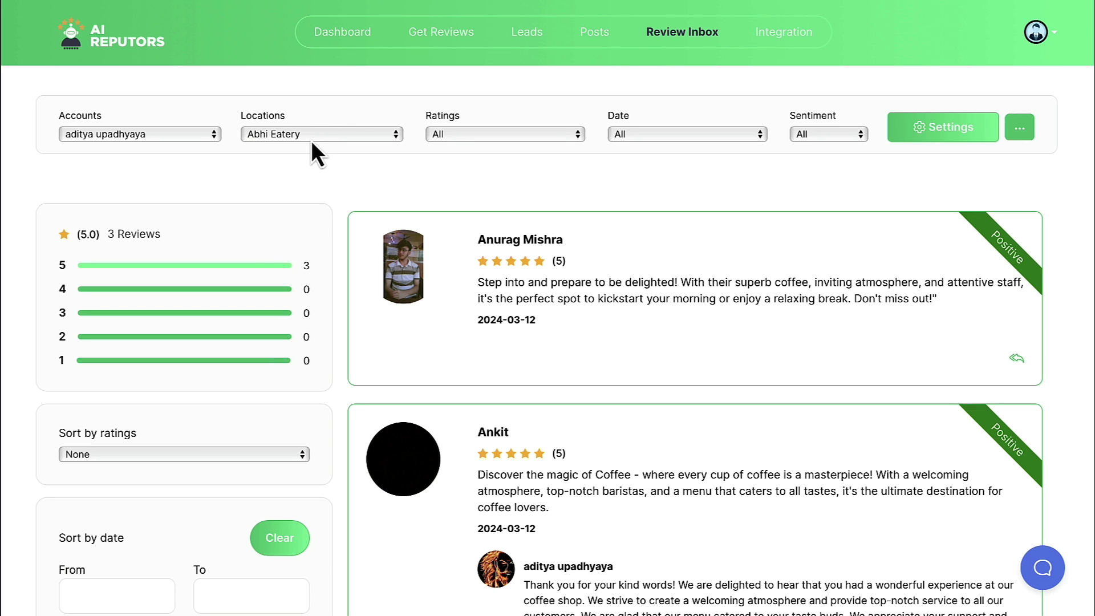
pyautogui.scroll(-2, 342, 204)
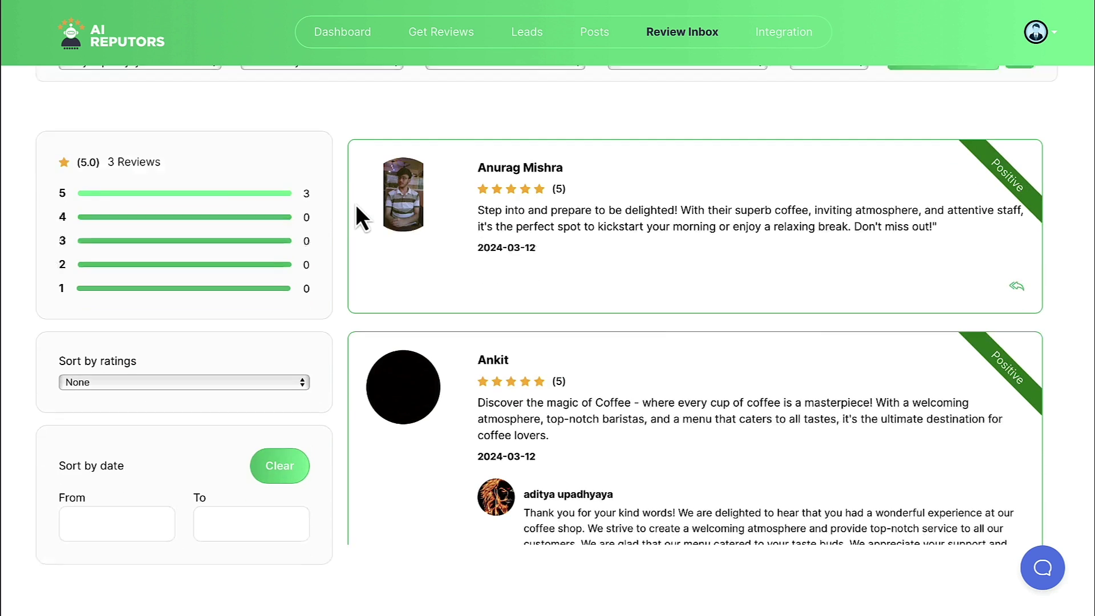
pyautogui.scroll(1, 339, 221)
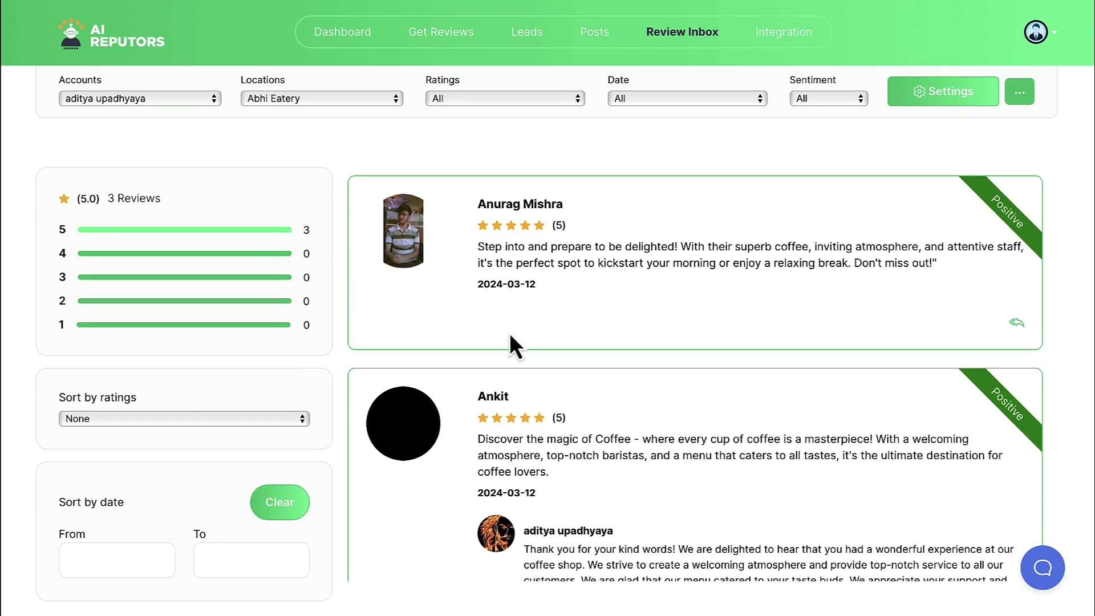
pyautogui.scroll(-3, 661, 358)
pyautogui.scroll(-3, 661, 358)
pyautogui.scroll(6, 661, 358)
# - Draft an AI-generated reply to the top five-star Abhi Eatery review
pyautogui.click(1016, 323)
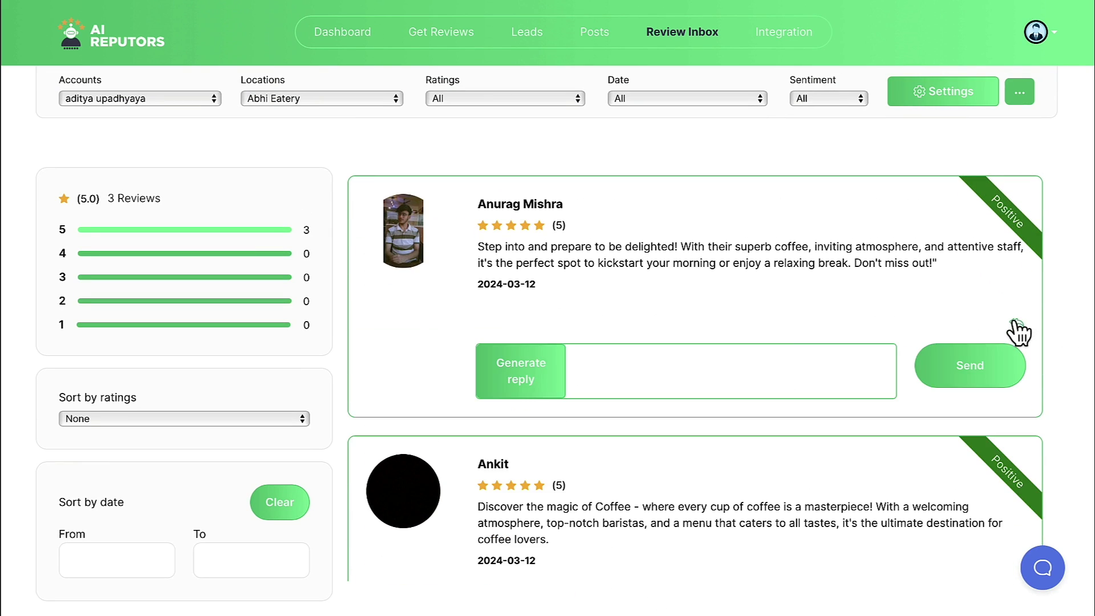
pyautogui.scroll(1, 787, 347)
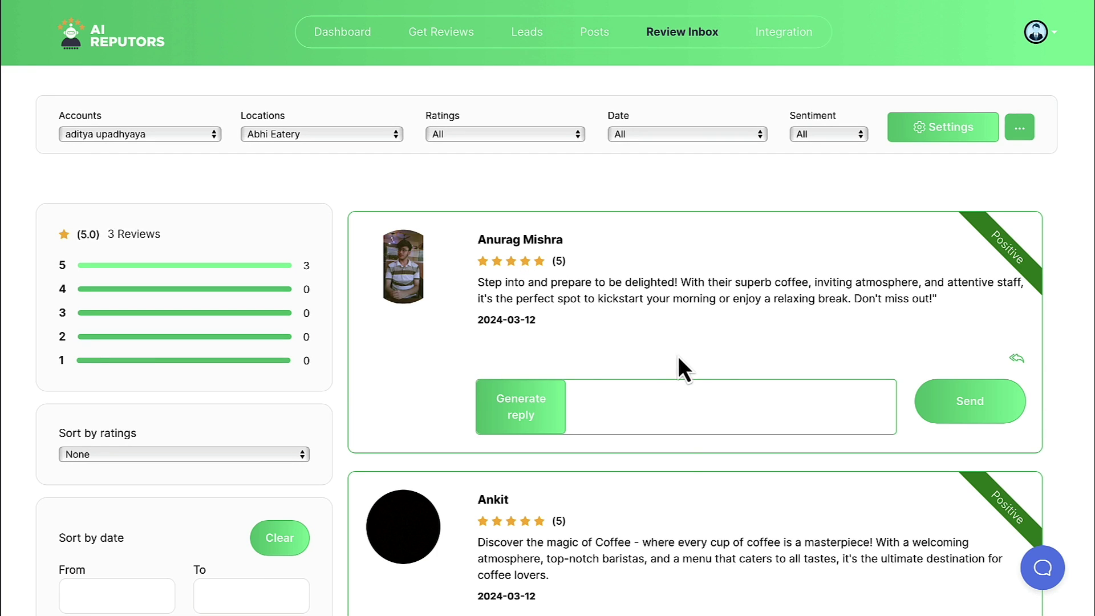
pyautogui.click(541, 425)
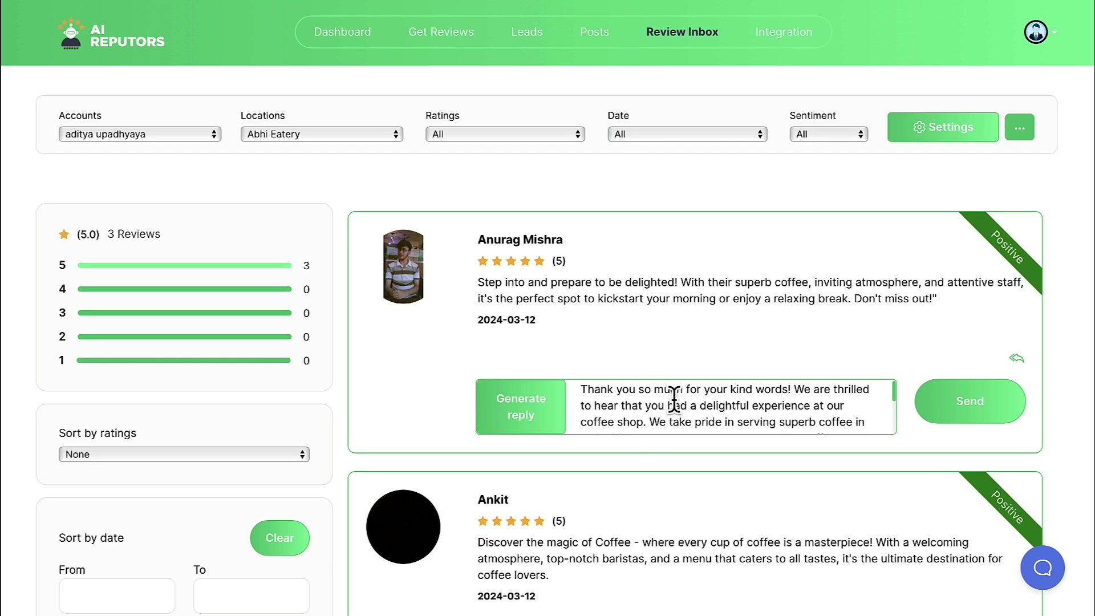
pyautogui.scroll(-2, 673, 401)
pyautogui.scroll(-3, 675, 401)
pyautogui.scroll(2, 674, 401)
pyautogui.scroll(3, 681, 410)
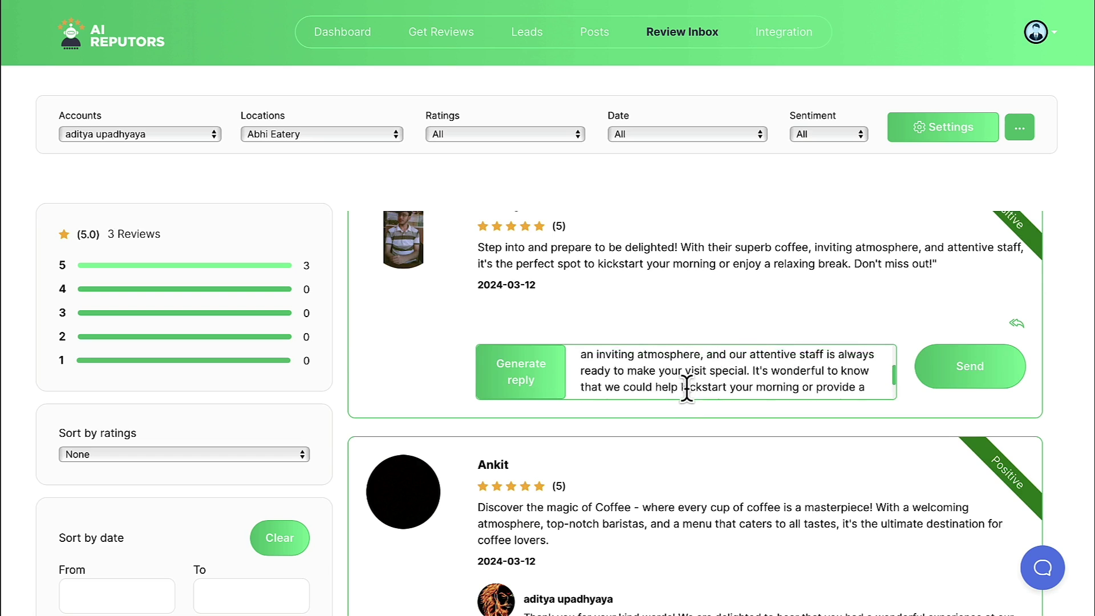
pyautogui.scroll(3, 687, 393)
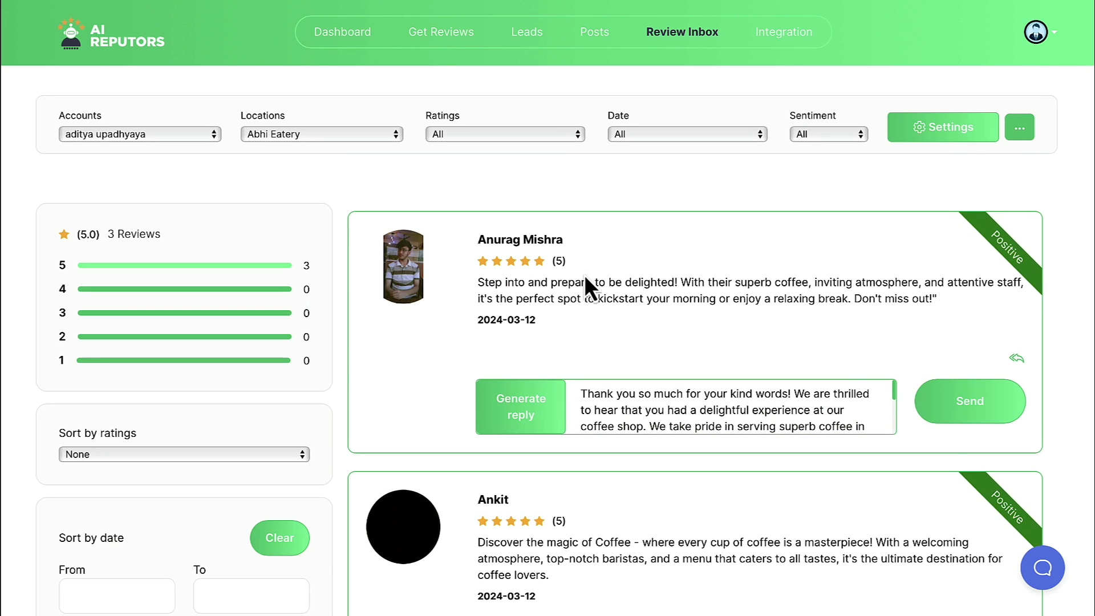
pyautogui.scroll(-3, 600, 436)
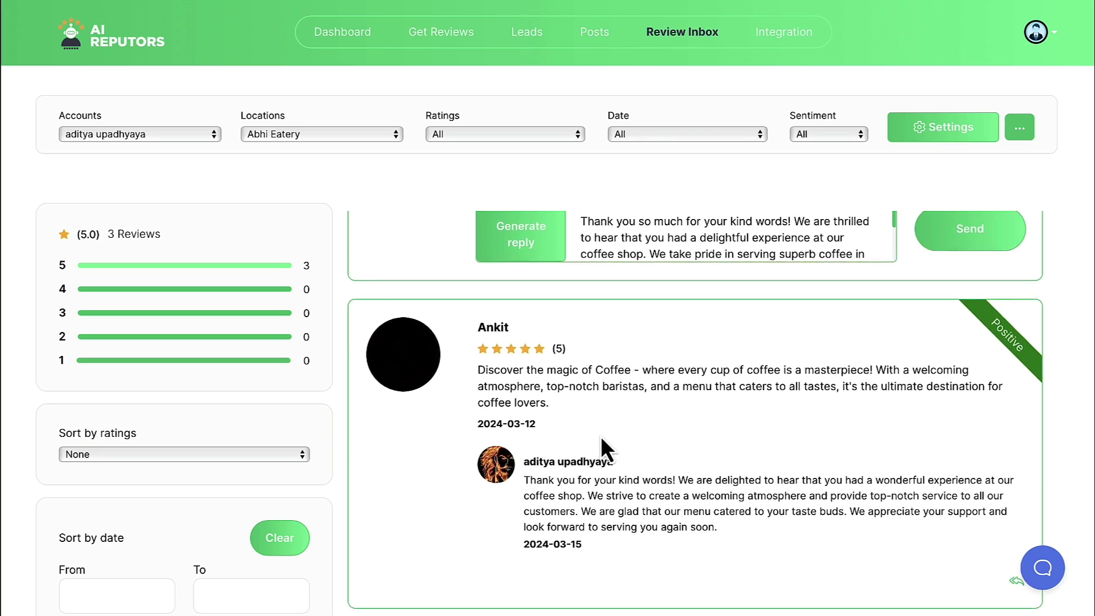
pyautogui.scroll(3, 600, 436)
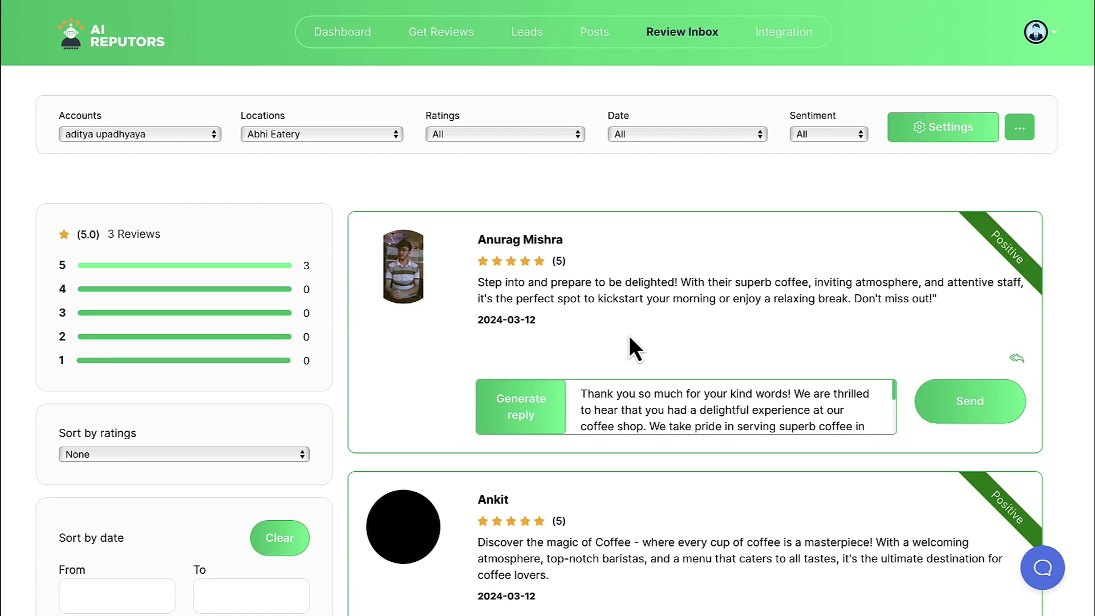
pyautogui.scroll(-5, 648, 547)
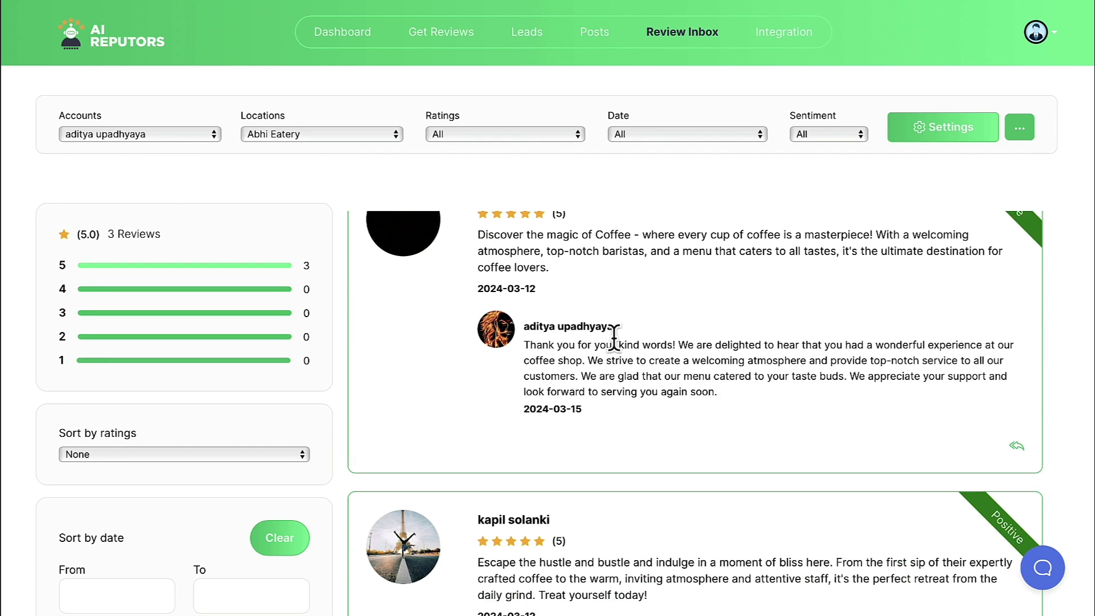
pyautogui.scroll(5, 593, 345)
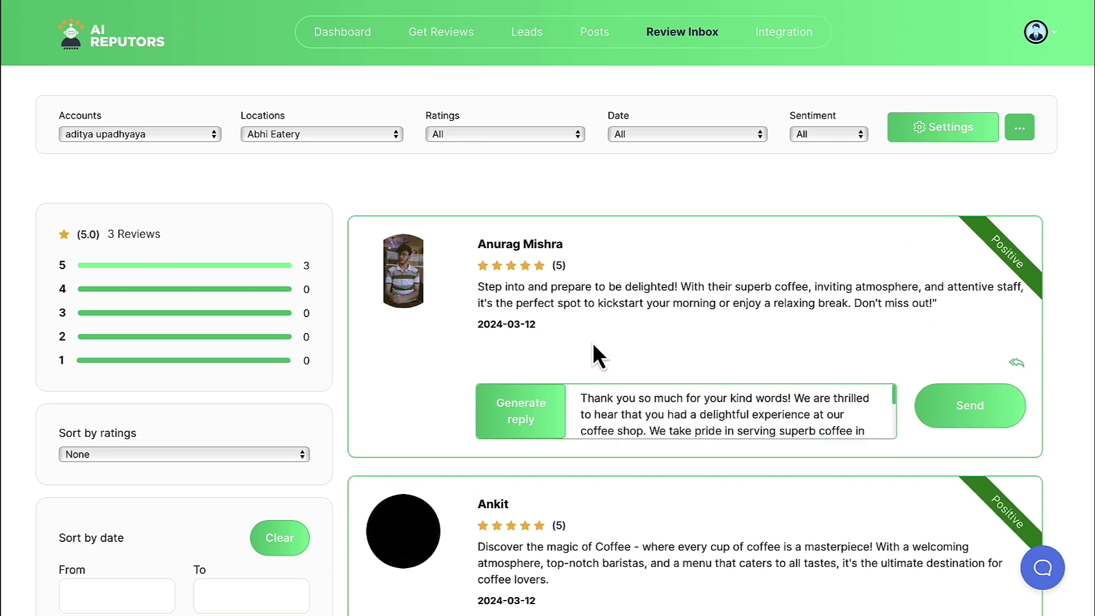
# - Open the review inbox Settings and look over the empty auto-reply, review handler and notification email fields
pyautogui.click(922, 136)
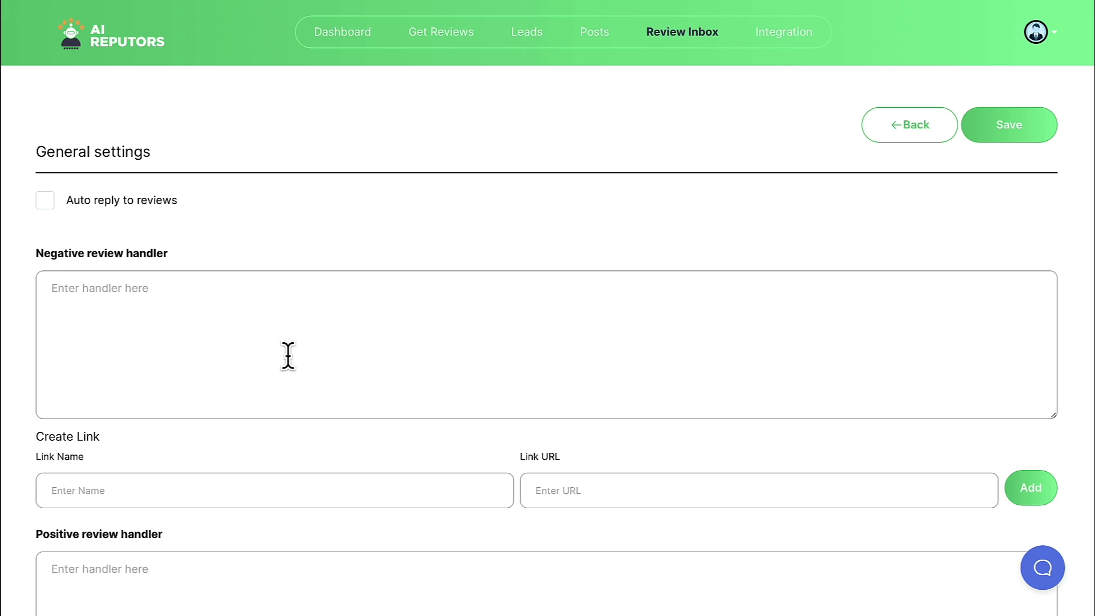
pyautogui.scroll(-4, 289, 357)
pyautogui.scroll(-2, 289, 358)
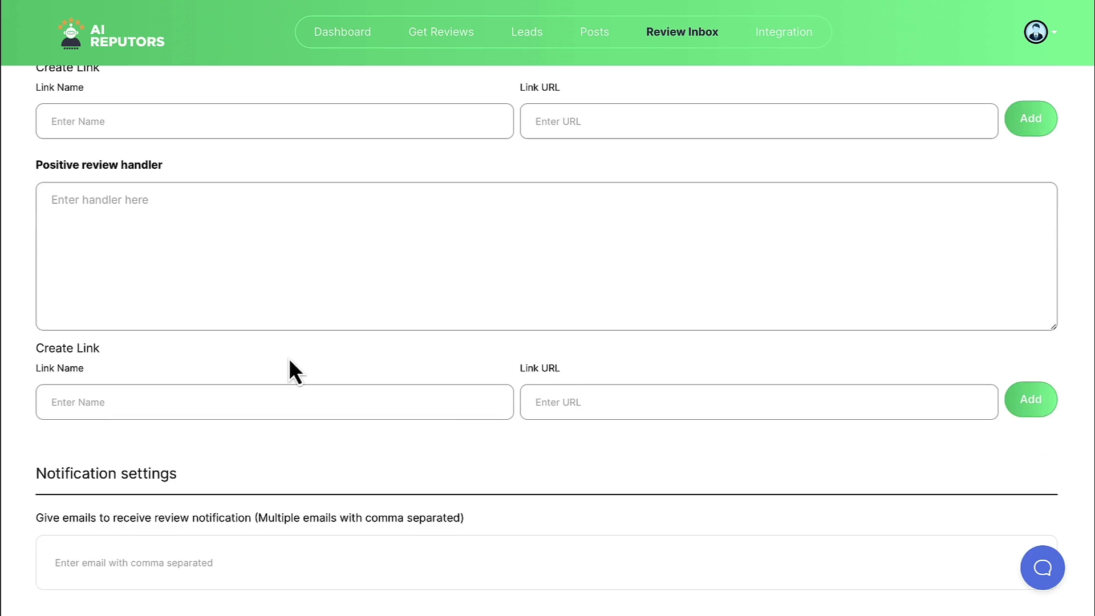
pyautogui.scroll(5, 288, 368)
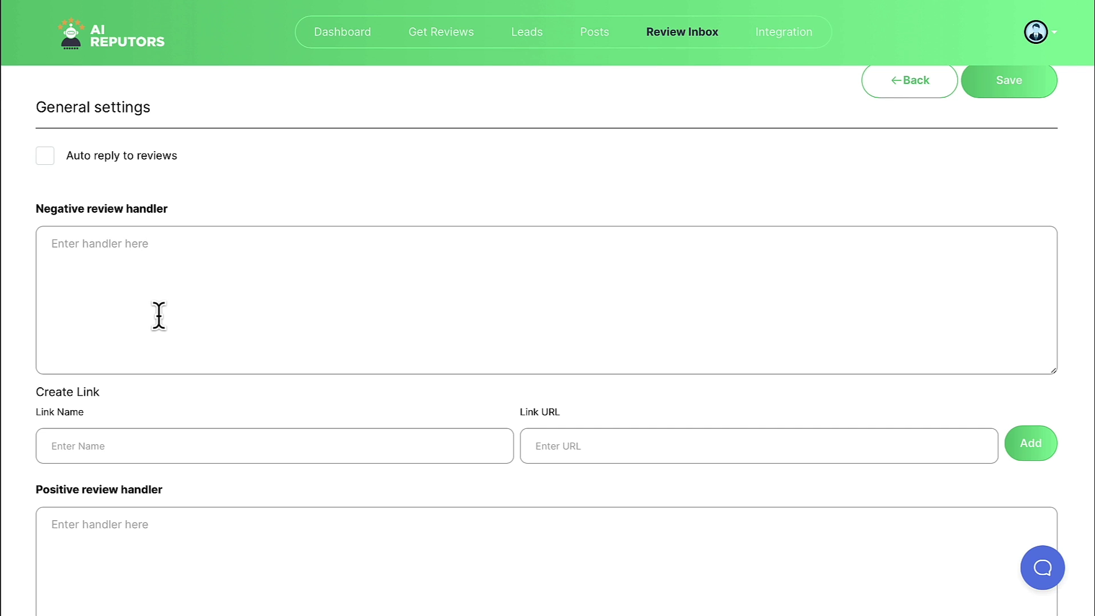
pyautogui.scroll(-1, 158, 315)
pyautogui.scroll(-3, 159, 315)
pyautogui.scroll(-3, 159, 316)
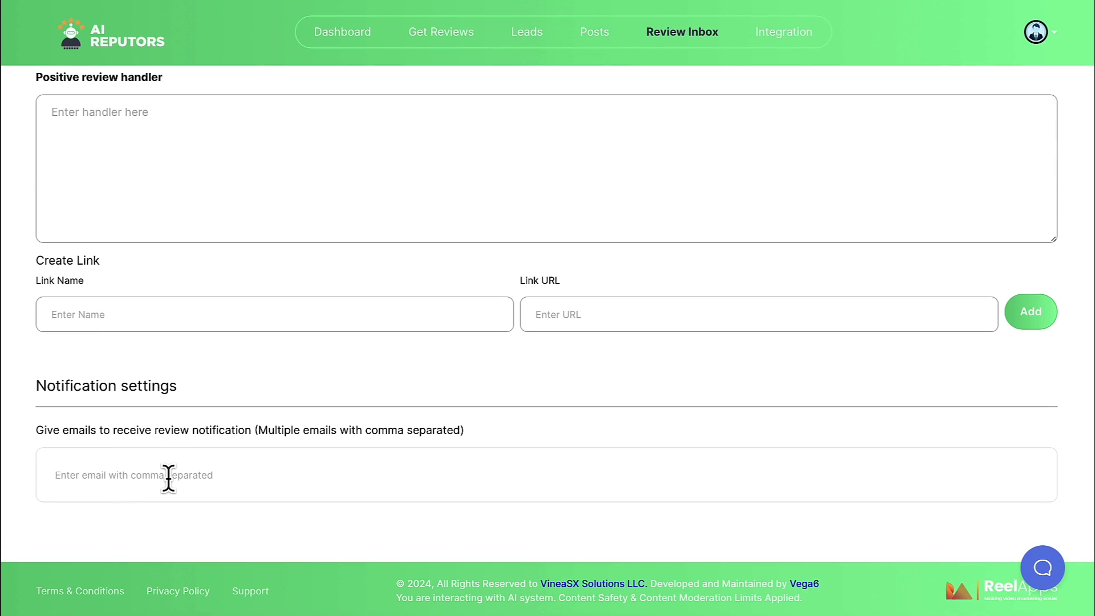
pyautogui.scroll(5, 168, 477)
pyautogui.scroll(3, 169, 477)
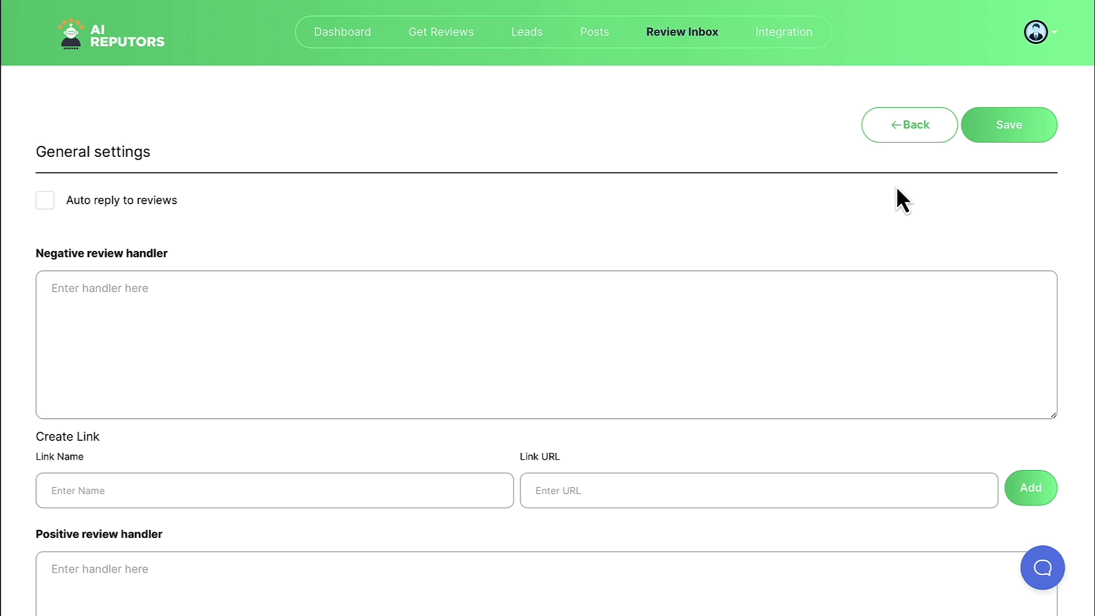
# - Open Abhi Eatery's business profile update form from the review inbox's extra actions
pyautogui.click(918, 129)
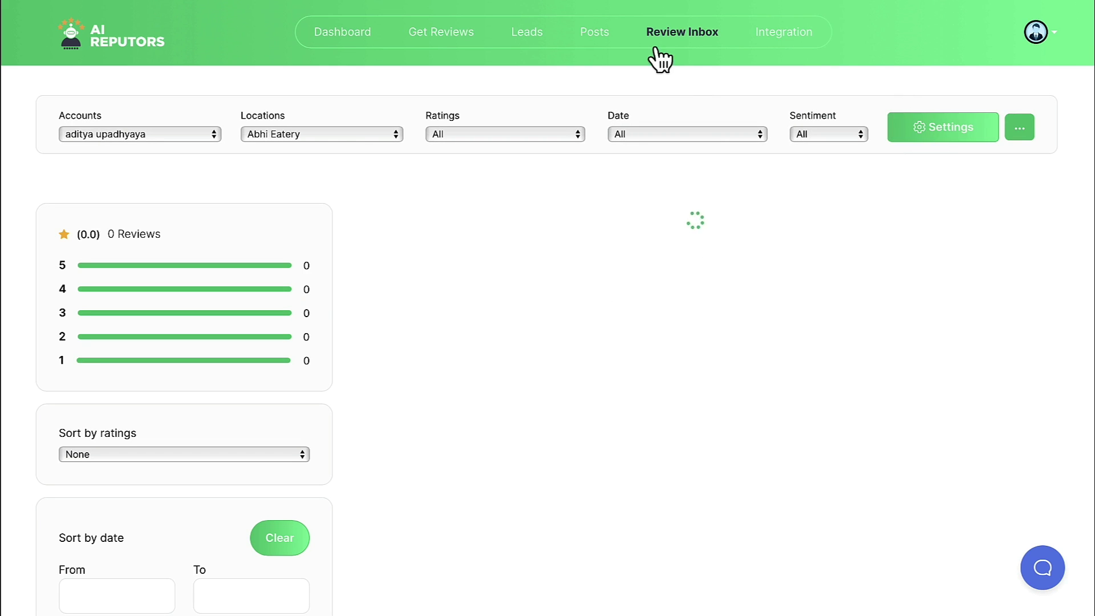
pyautogui.click(1019, 130)
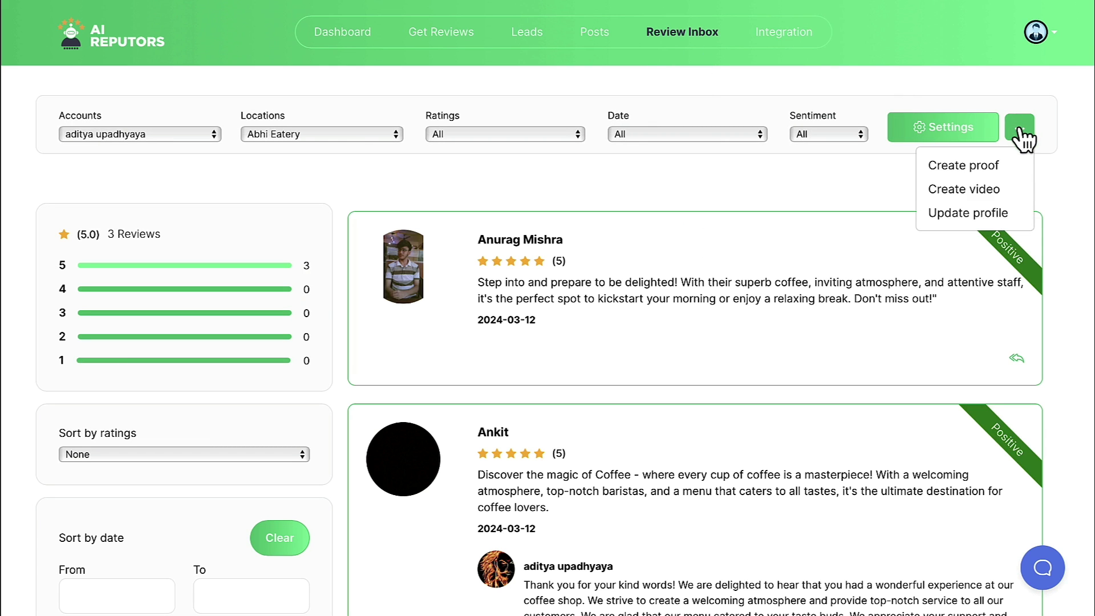
pyautogui.click(972, 214)
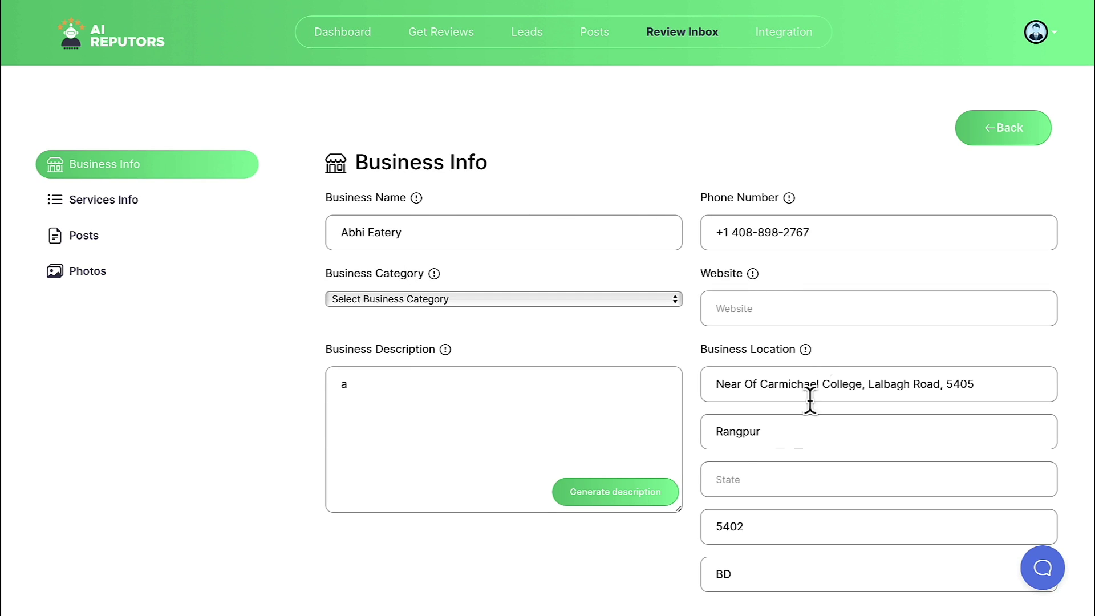
# - Set the business category to Coffee store and generate an AI-written business description
pyautogui.click(594, 450)
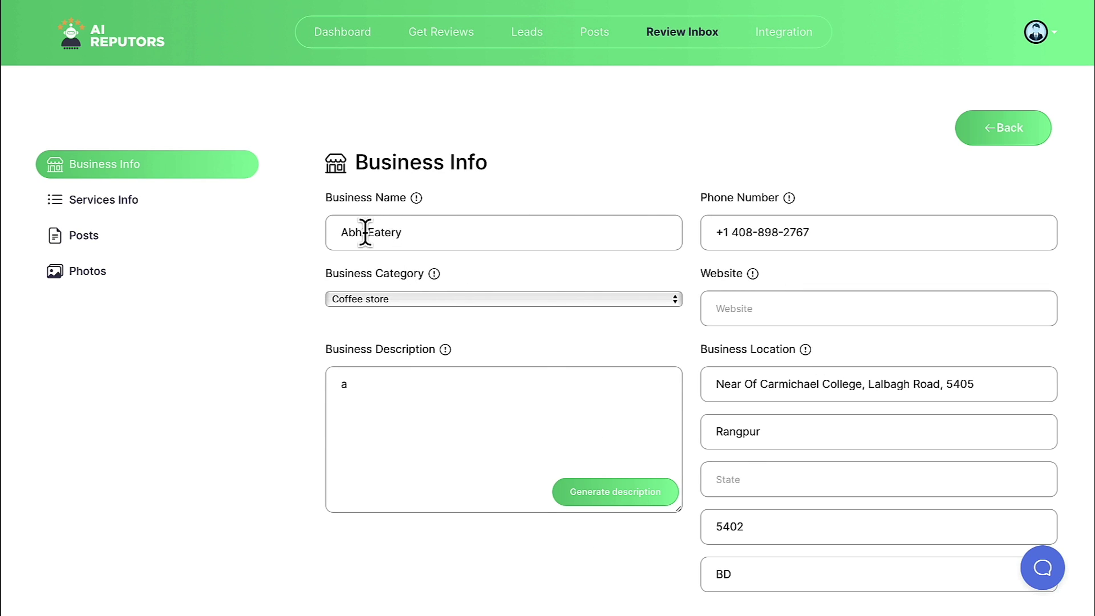
pyautogui.click(386, 386)
pyautogui.click(625, 502)
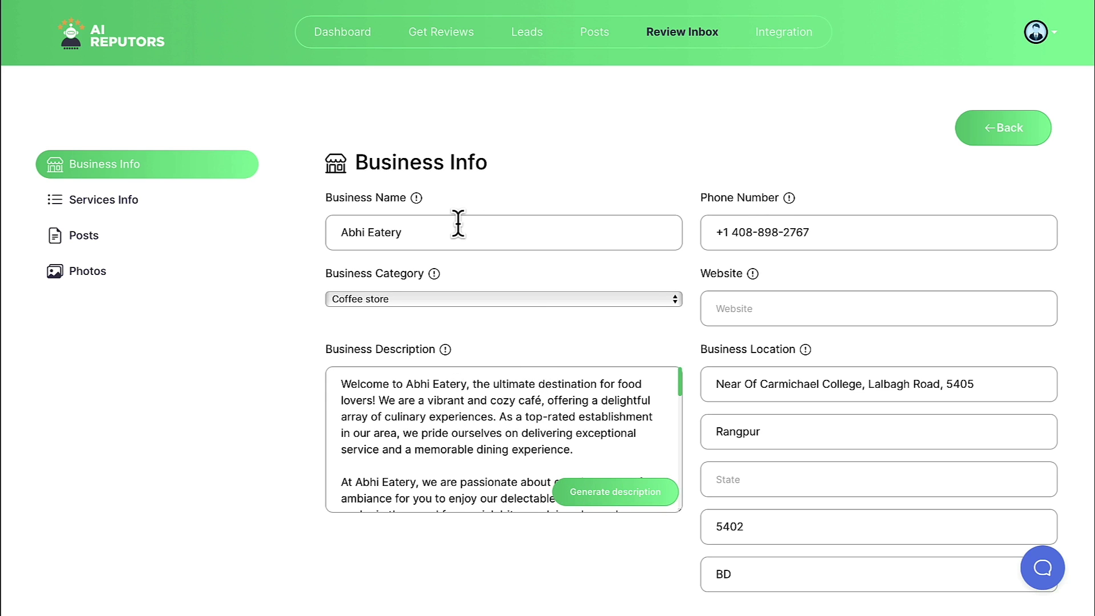
pyautogui.scroll(-3, 278, 332)
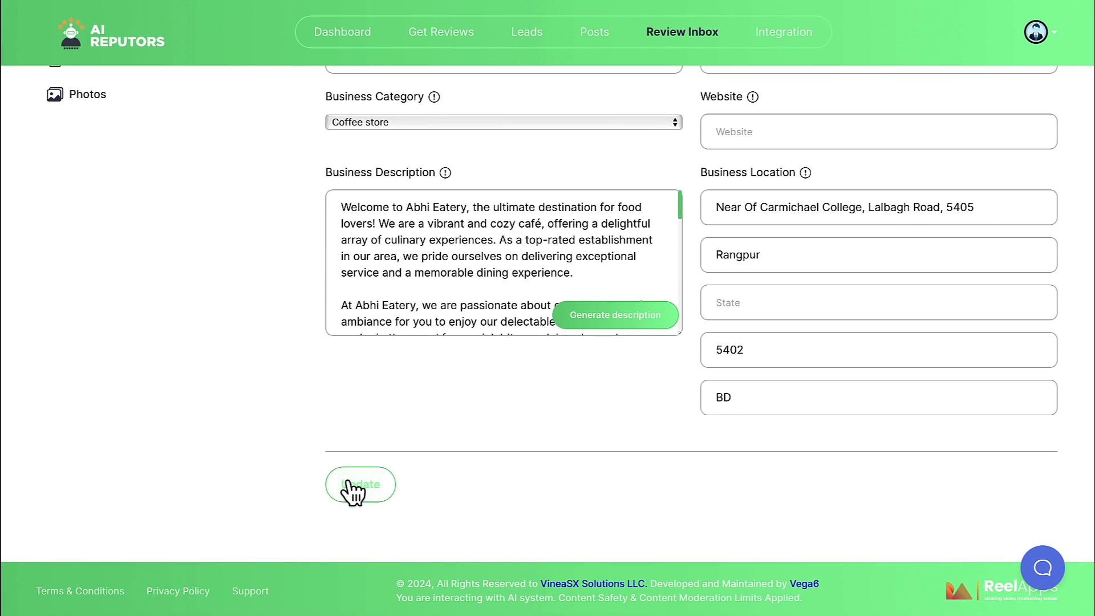
# - Save Abhi Eatery's business info with the Coffee store category and AI café description
pyautogui.click(370, 496)
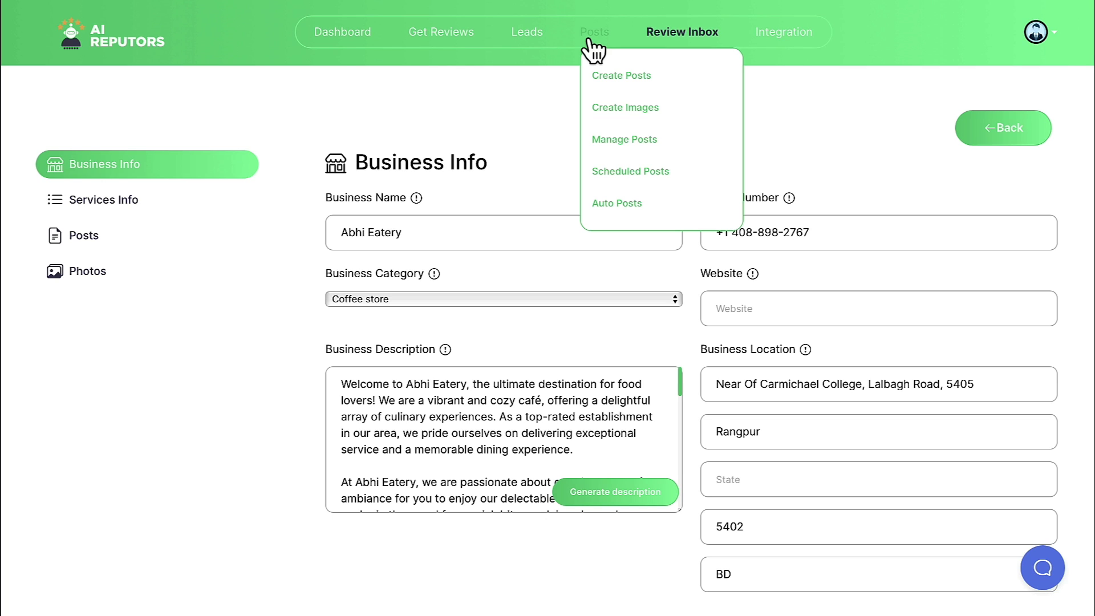
pyautogui.moveTo(440, 32)
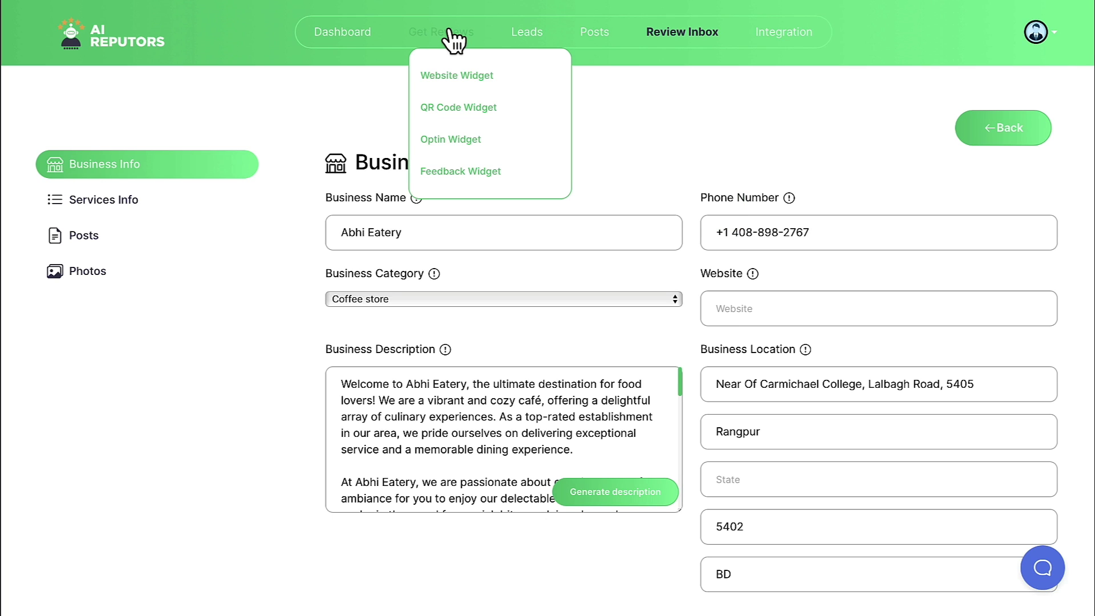
# - Edit the Pets website review widget and choose the Modal widget style
pyautogui.click(440, 76)
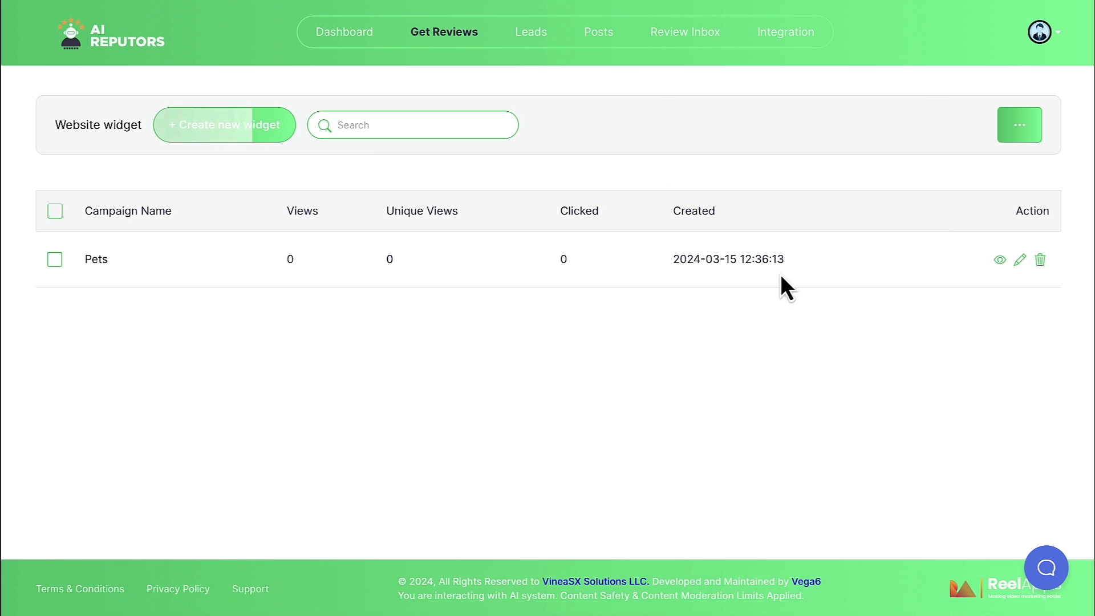
pyautogui.click(1020, 259)
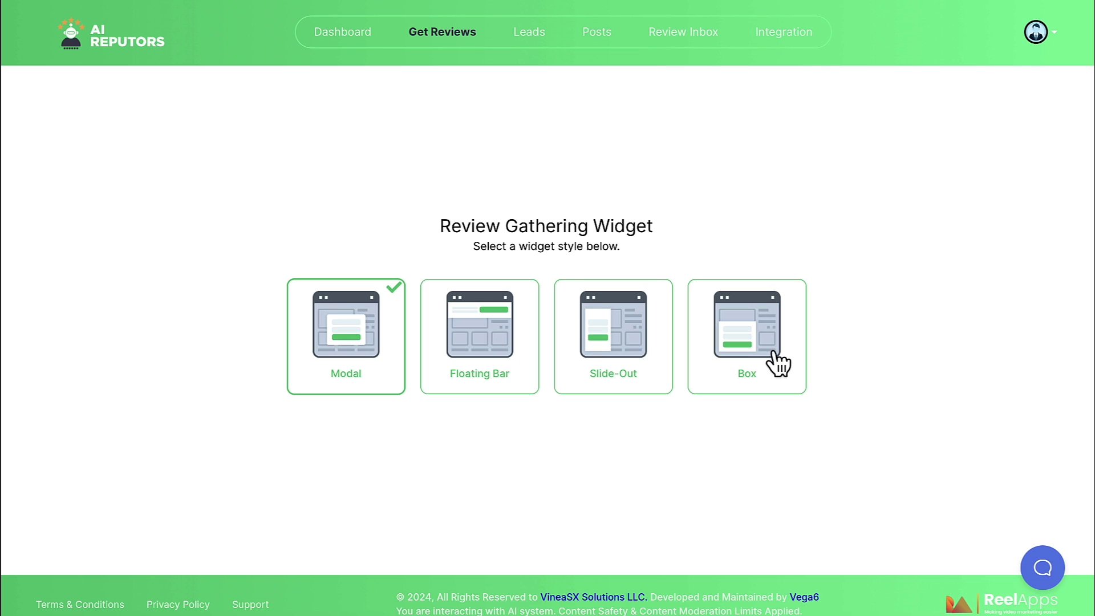
pyautogui.click(354, 354)
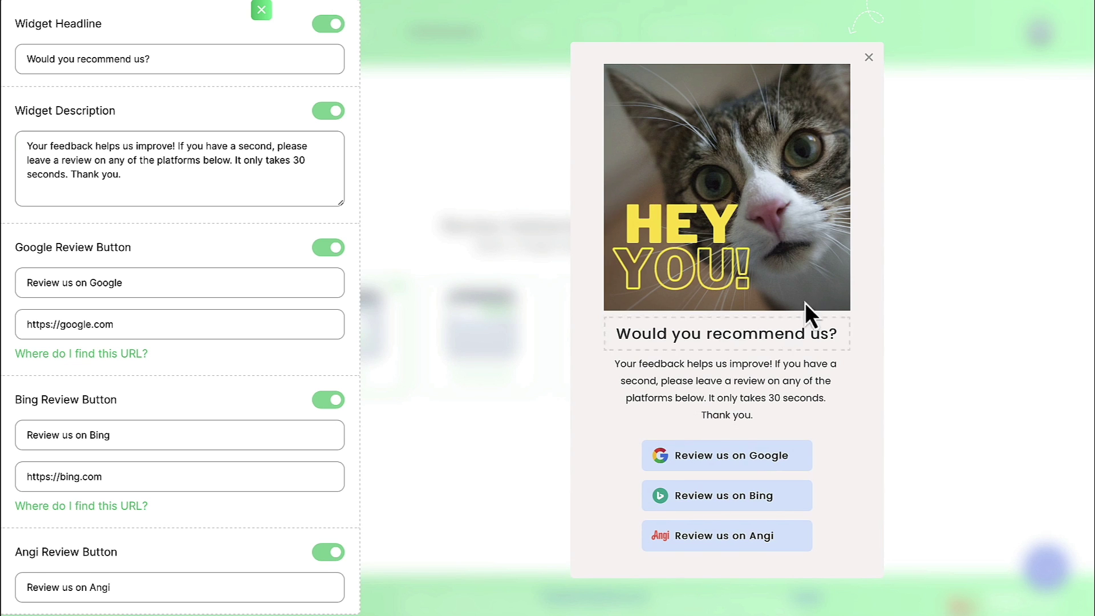
pyautogui.scroll(-10, 242, 511)
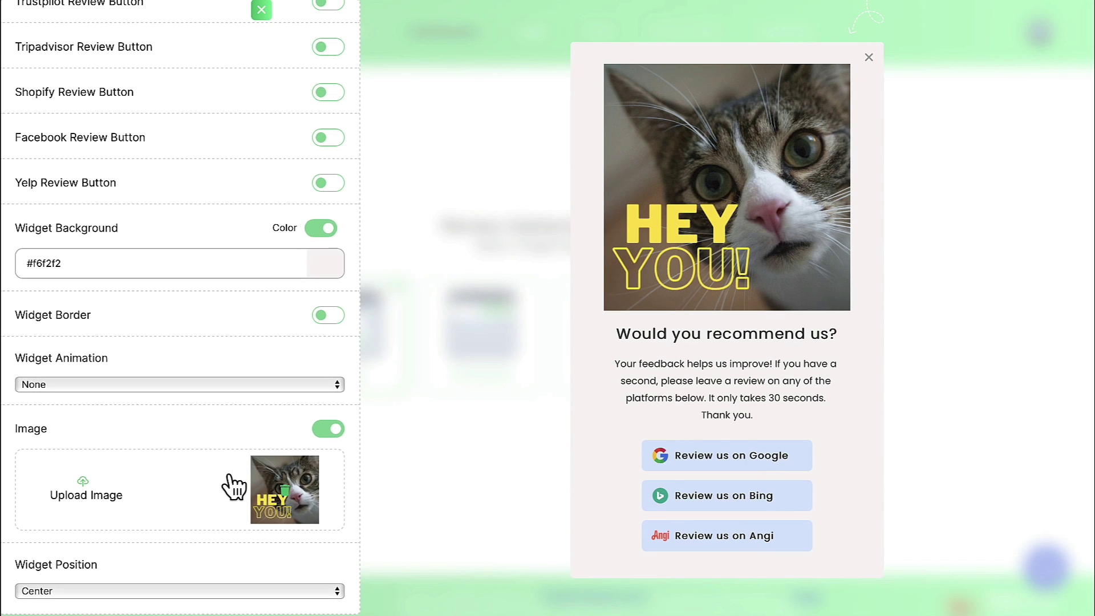
pyautogui.click(92, 390)
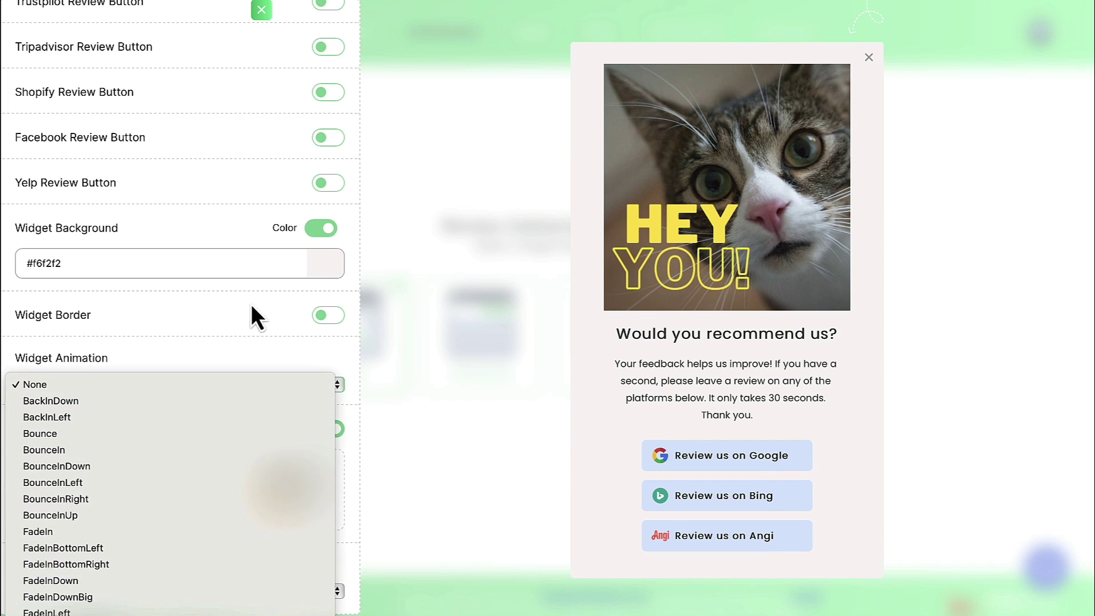
pyautogui.click(243, 244)
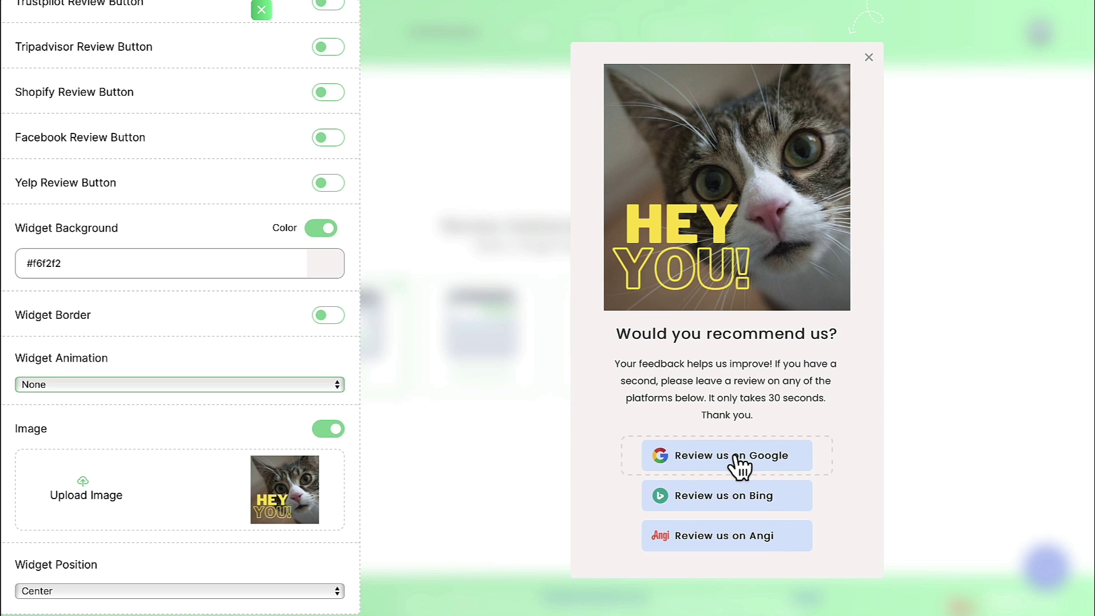
pyautogui.scroll(5, 279, 314)
pyautogui.scroll(10, 279, 313)
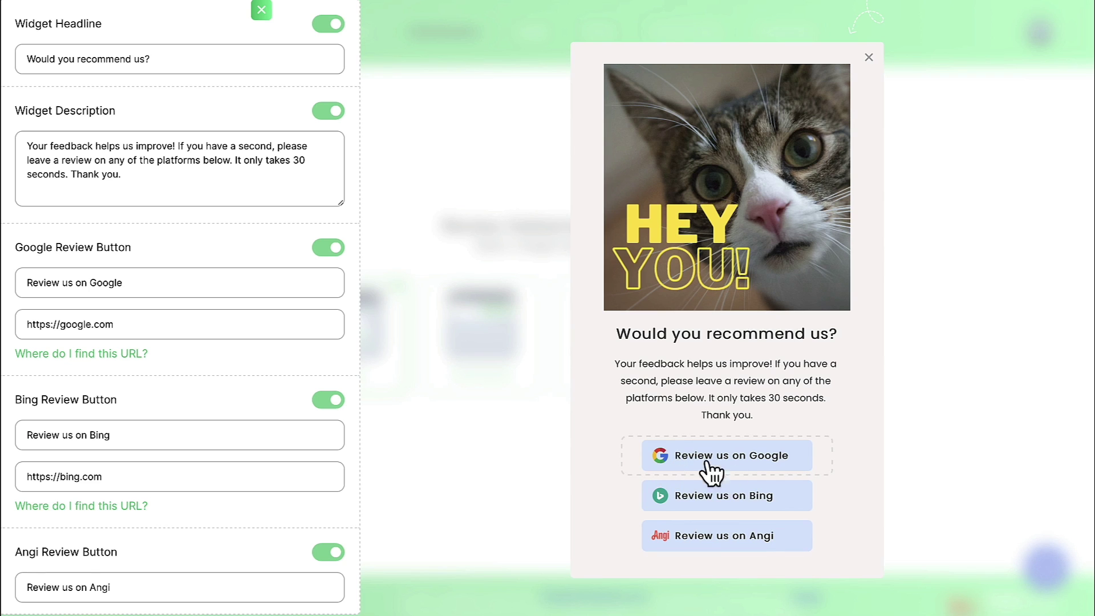
pyautogui.click(581, 372)
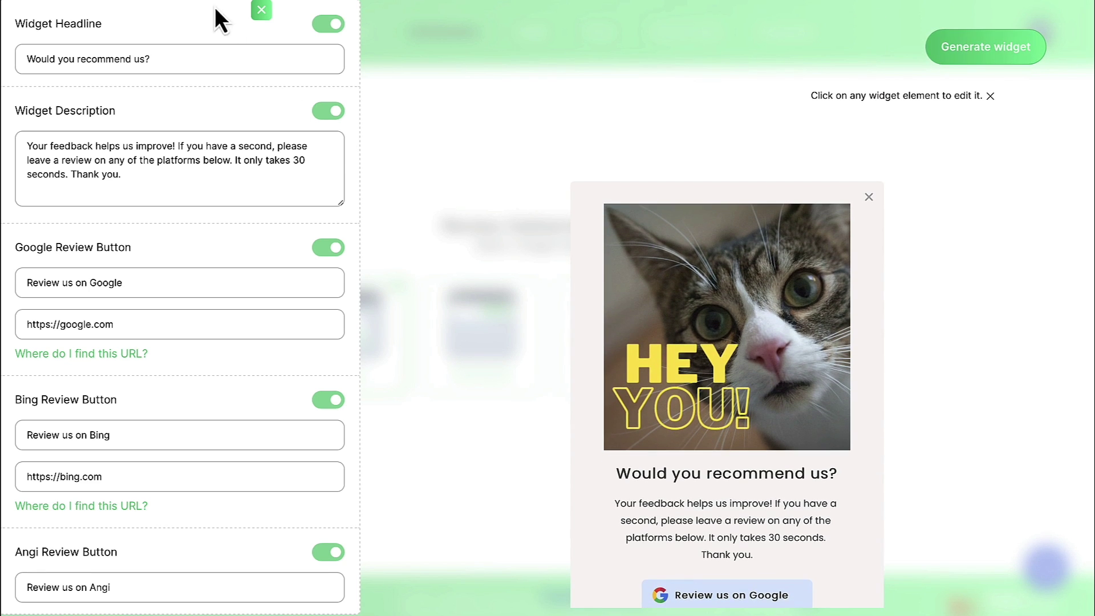
# - Close the widget editor and open the Repi chatbot from the Feedback Widget list
pyautogui.click(261, 10)
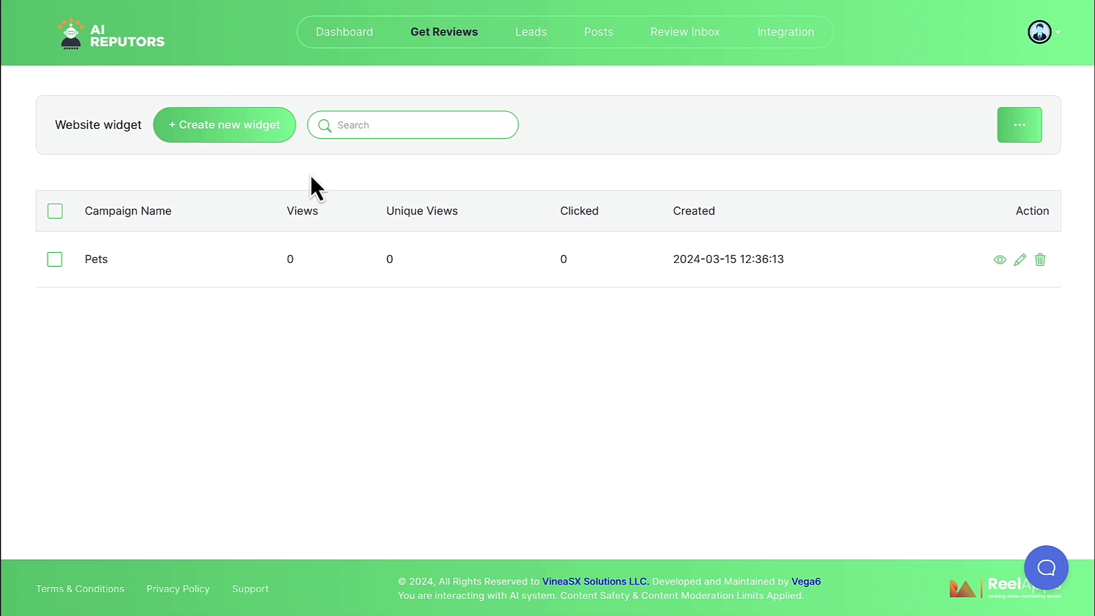
pyautogui.moveTo(444, 32)
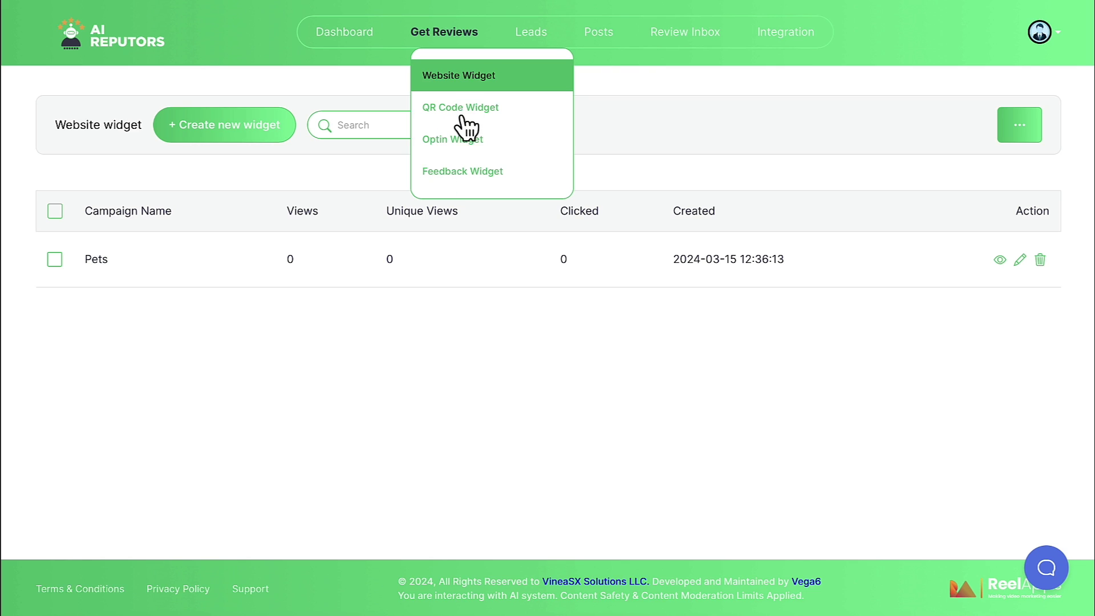
pyautogui.click(453, 172)
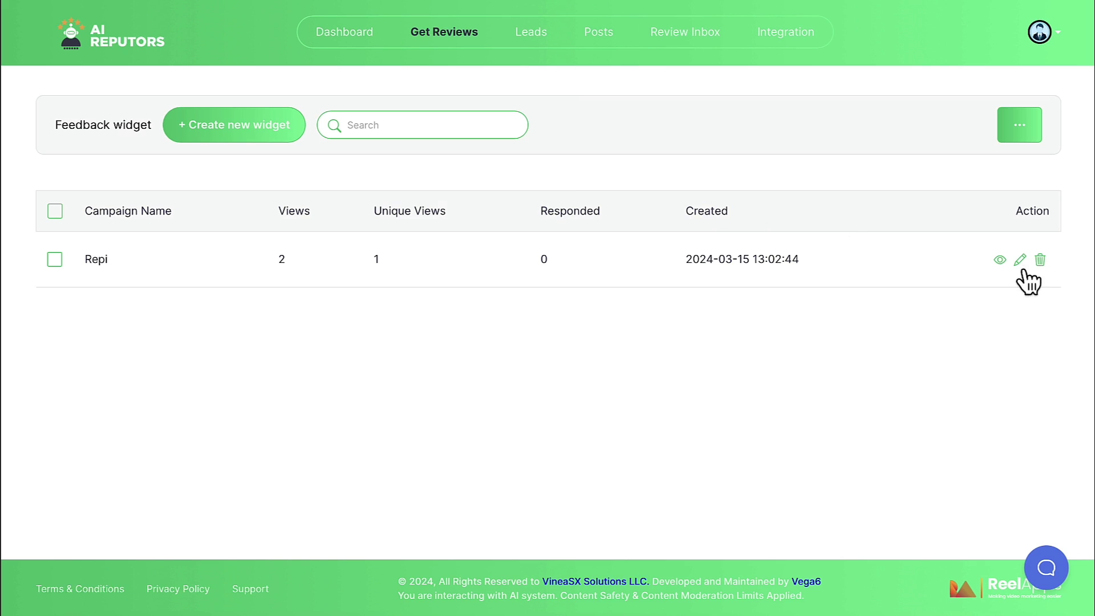
pyautogui.click(1020, 261)
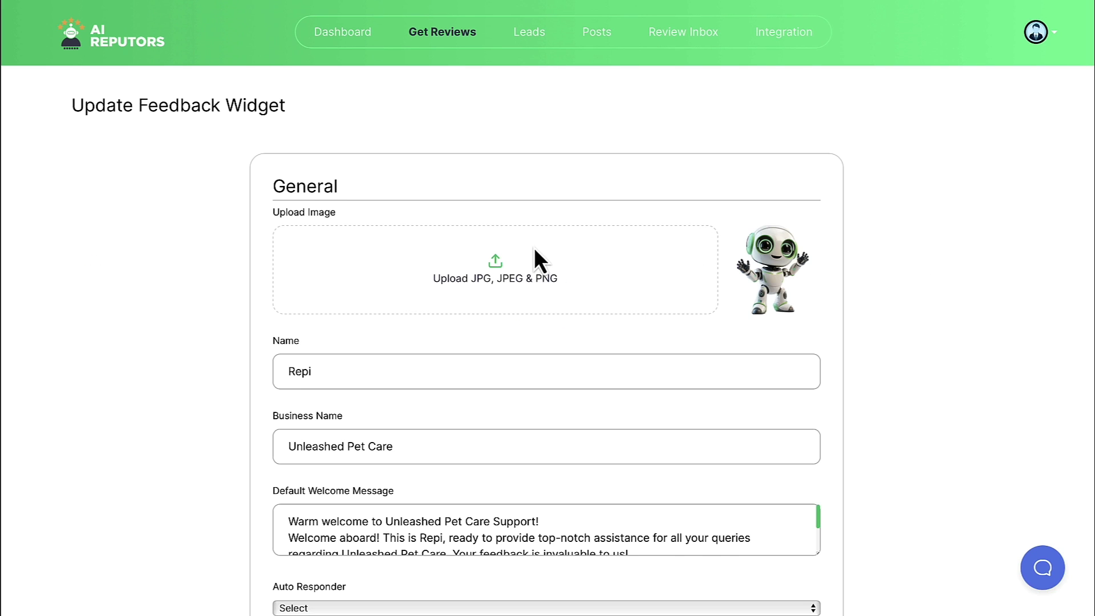
# - Review Repi's form fields, highlighting the chatbot name Repi and business name Unleashed Pet Care
pyautogui.scroll(-2, 534, 247)
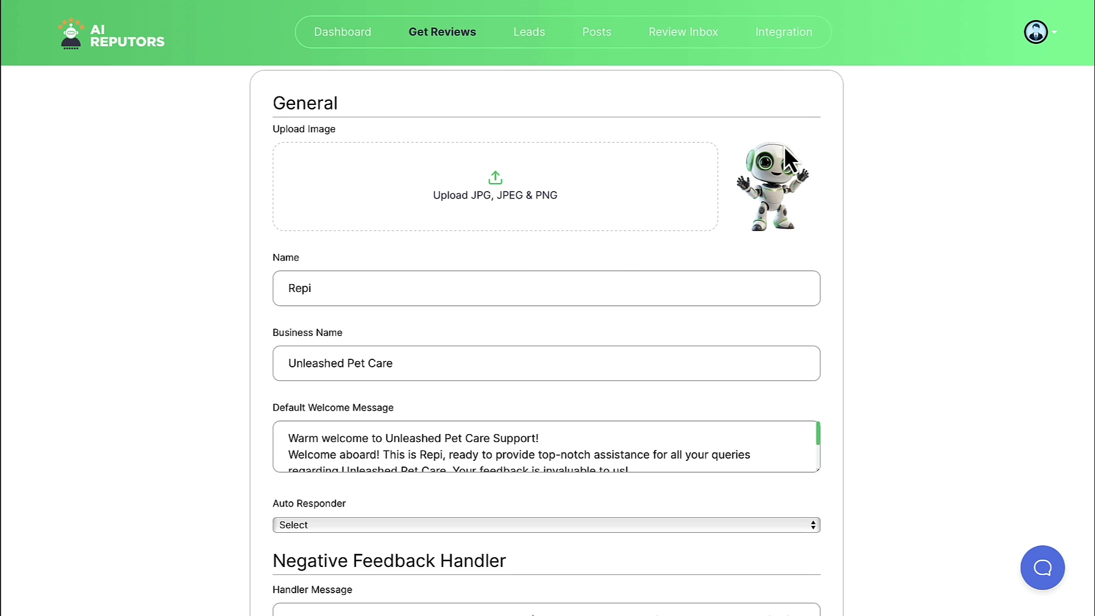
pyautogui.moveTo(313, 286); pyautogui.dragTo(281, 287)
pyautogui.click(313, 287)
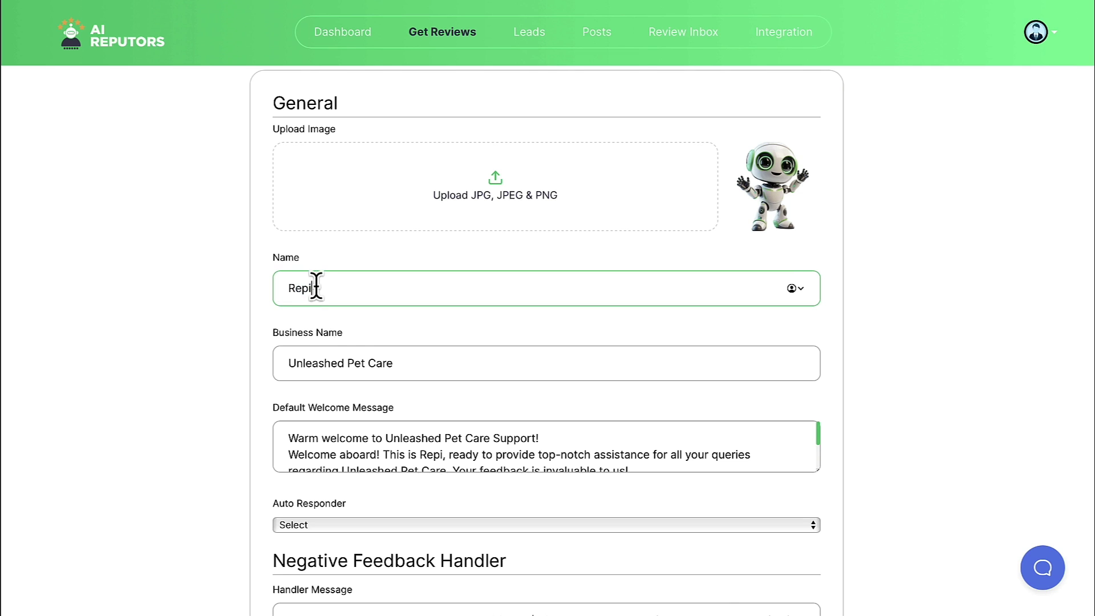
pyautogui.scroll(-1, 351, 332)
pyautogui.scroll(1, 354, 336)
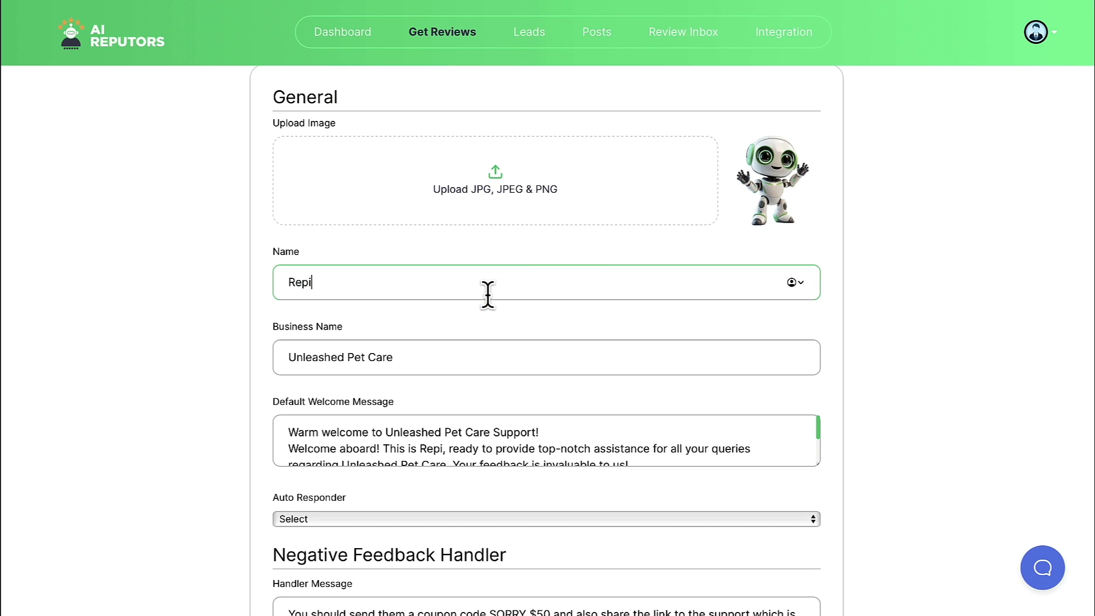
pyautogui.scroll(-1, 443, 271)
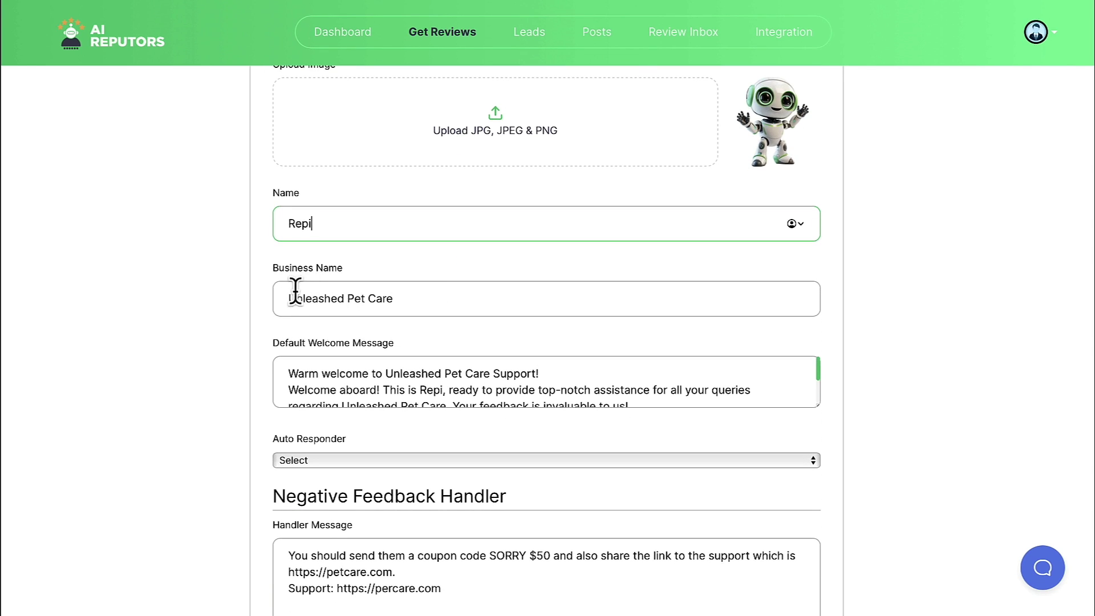
pyautogui.moveTo(289, 297); pyautogui.dragTo(421, 294)
pyautogui.click(421, 294)
pyautogui.scroll(-1, 422, 299)
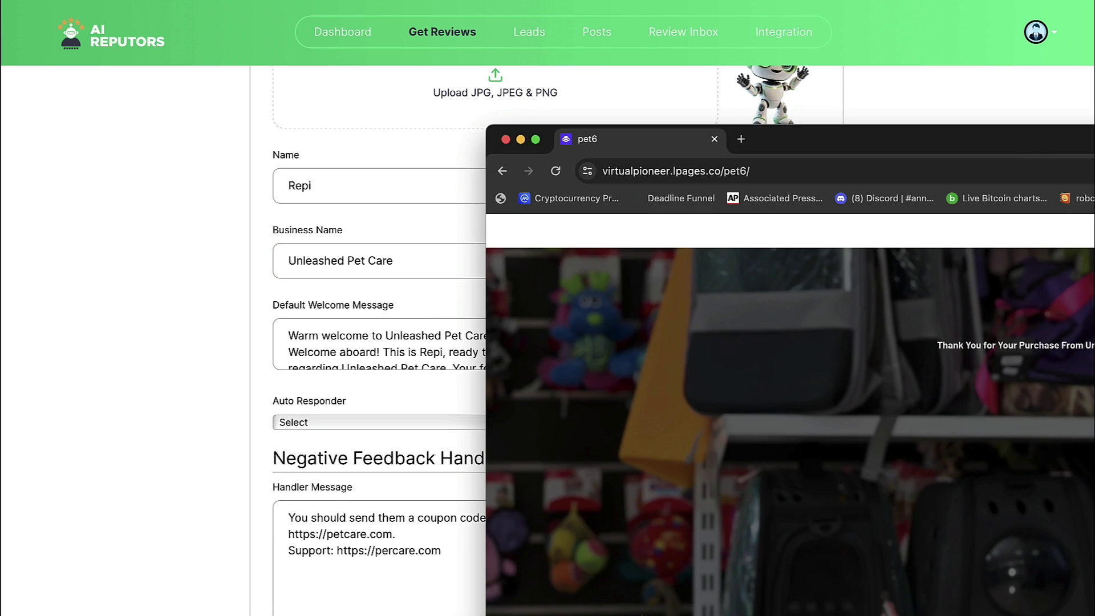
# - Maximize the pet store page and send Repi the message 'i had a bad experience'
pyautogui.moveTo(898, 141); pyautogui.dragTo(313, 49)
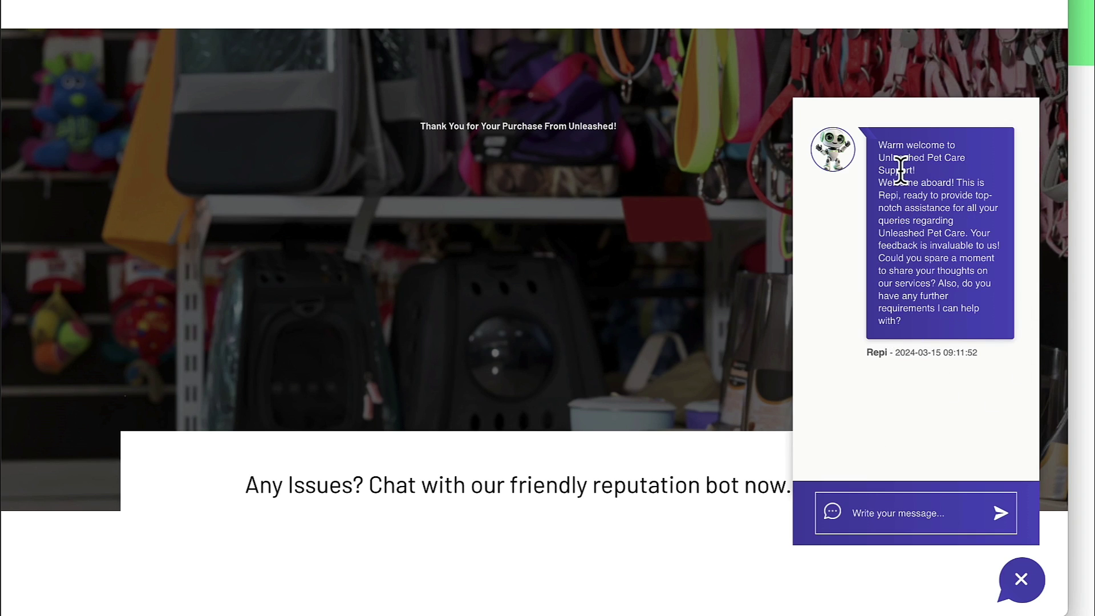
pyautogui.click(880, 514)
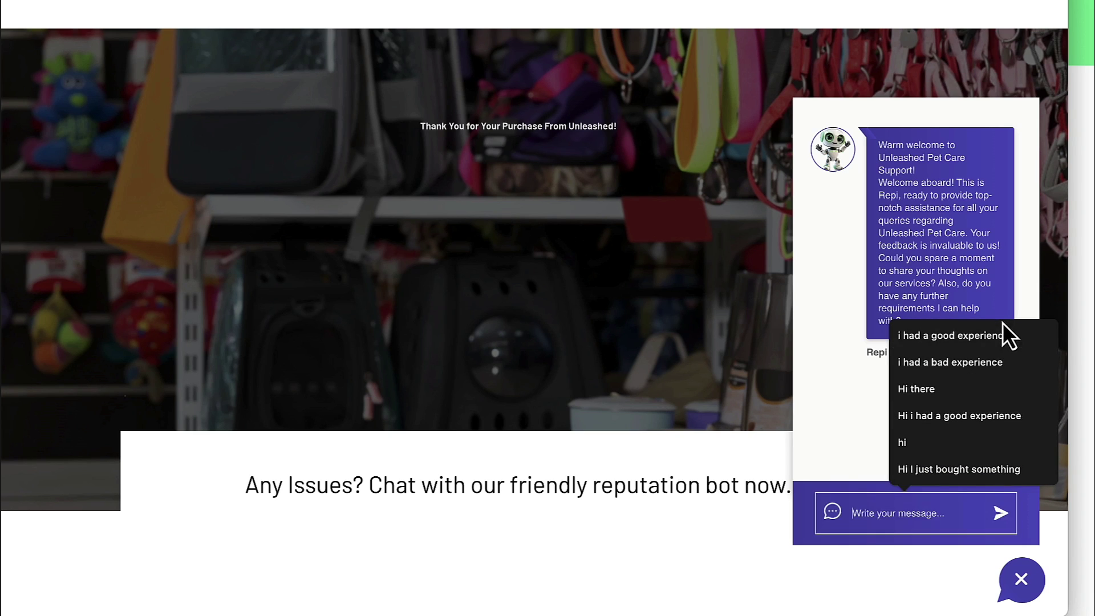
pyautogui.click(976, 360)
pyautogui.press('Return')
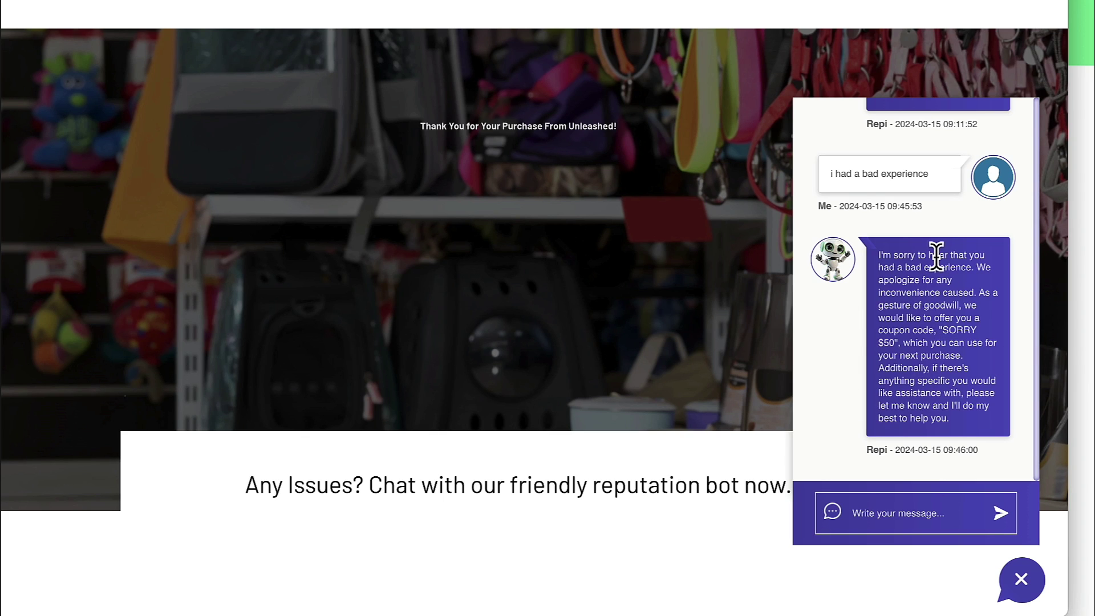
# - Back in Repi's settings, review the positive feedback handler message and its Google review link
pyautogui.click(1086, 91)
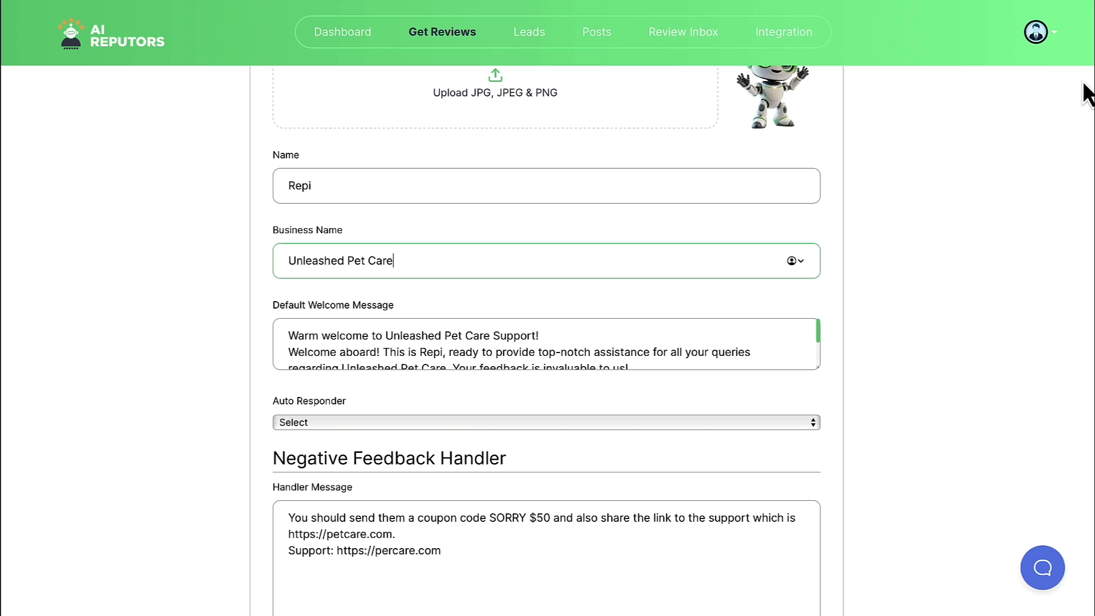
pyautogui.scroll(-3, 418, 367)
pyautogui.scroll(-1, 486, 391)
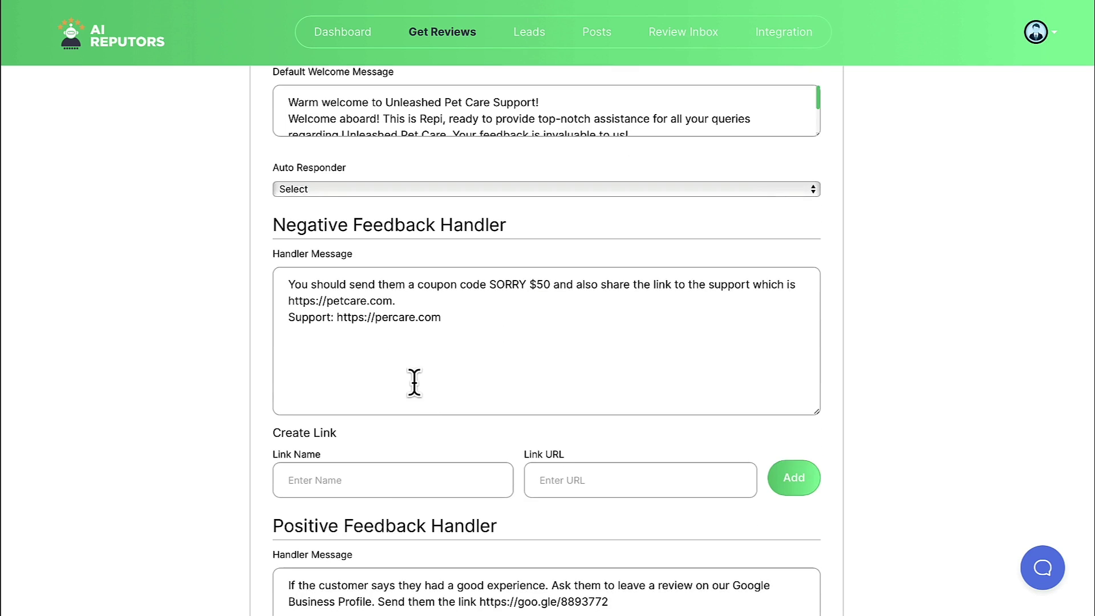
pyautogui.scroll(-4, 415, 381)
pyautogui.moveTo(288, 360)
pyautogui.mouseDown()
pyautogui.moveTo(670, 361)
pyautogui.moveTo(667, 374)
pyautogui.moveTo(516, 379)
pyautogui.mouseUp()
pyautogui.click(667, 374)
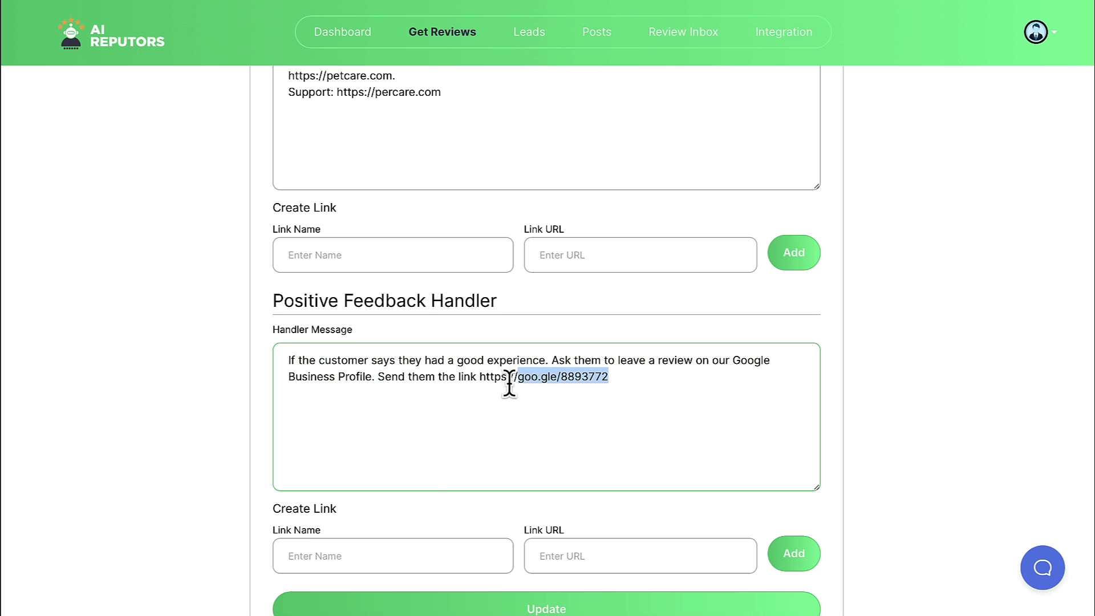
pyautogui.scroll(-1, 418, 496)
pyautogui.scroll(-1, 670, 493)
pyautogui.scroll(4, 561, 445)
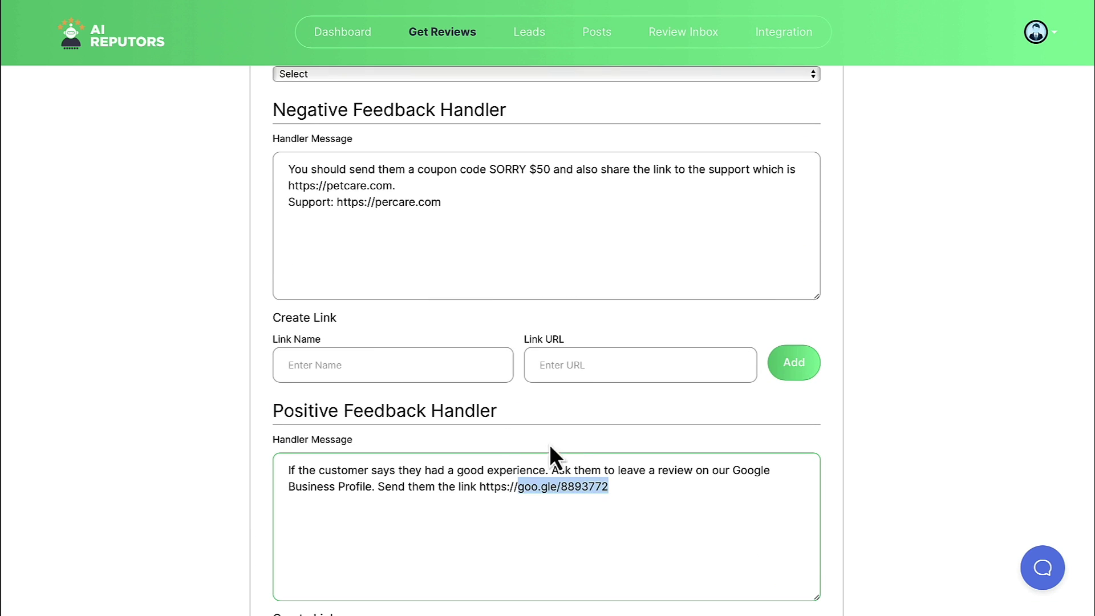
pyautogui.scroll(6, 401, 332)
pyautogui.scroll(4, 402, 332)
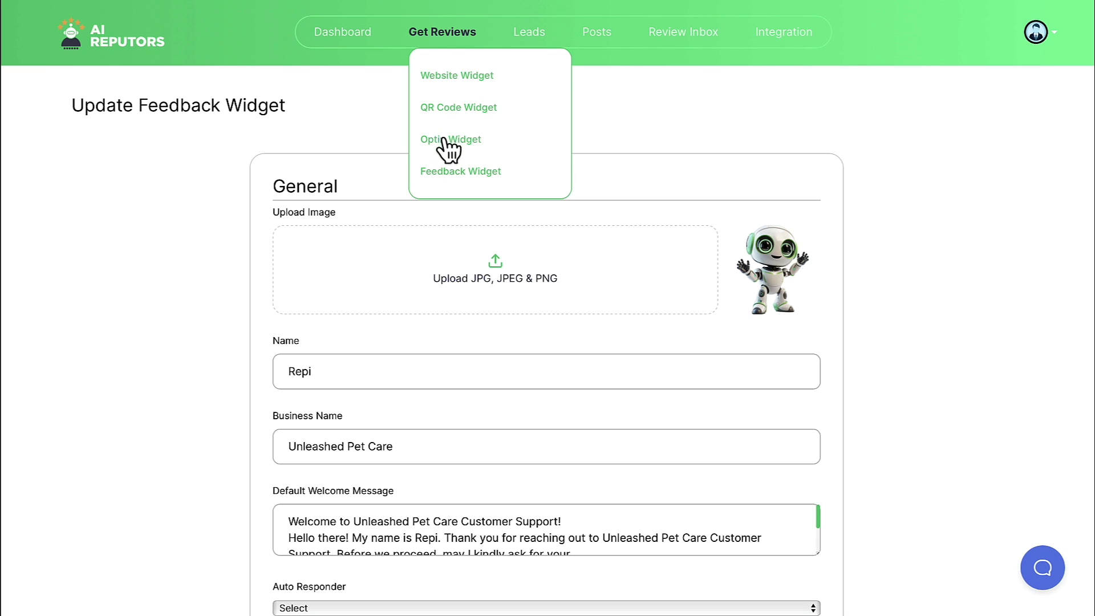
# - Edit the Donuts campaign from the QR Code Widget list and continue to its card designer
pyautogui.click(444, 143)
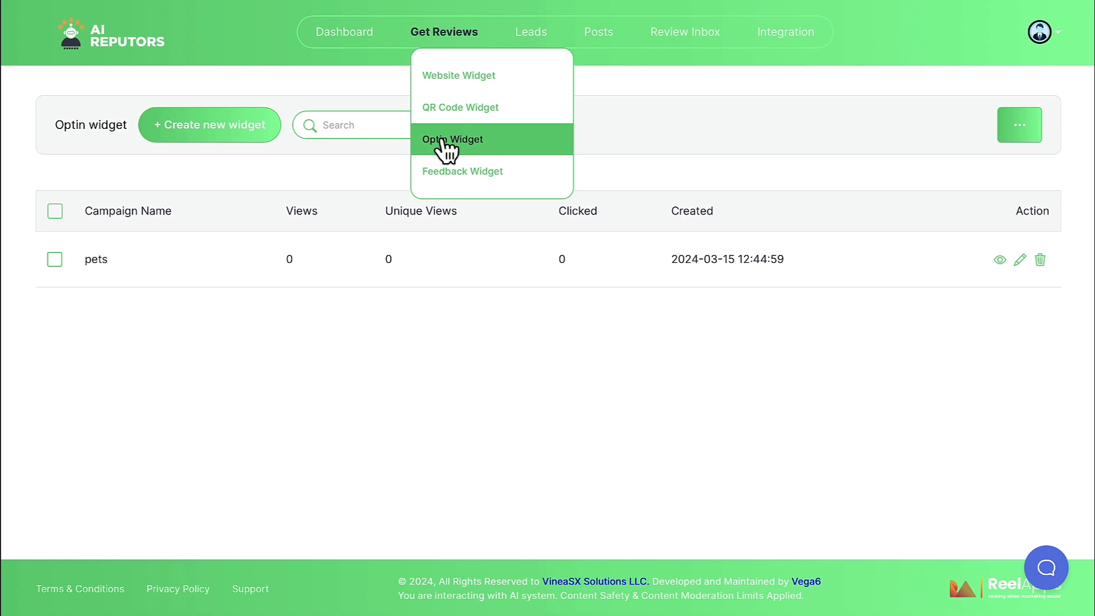
pyautogui.click(450, 106)
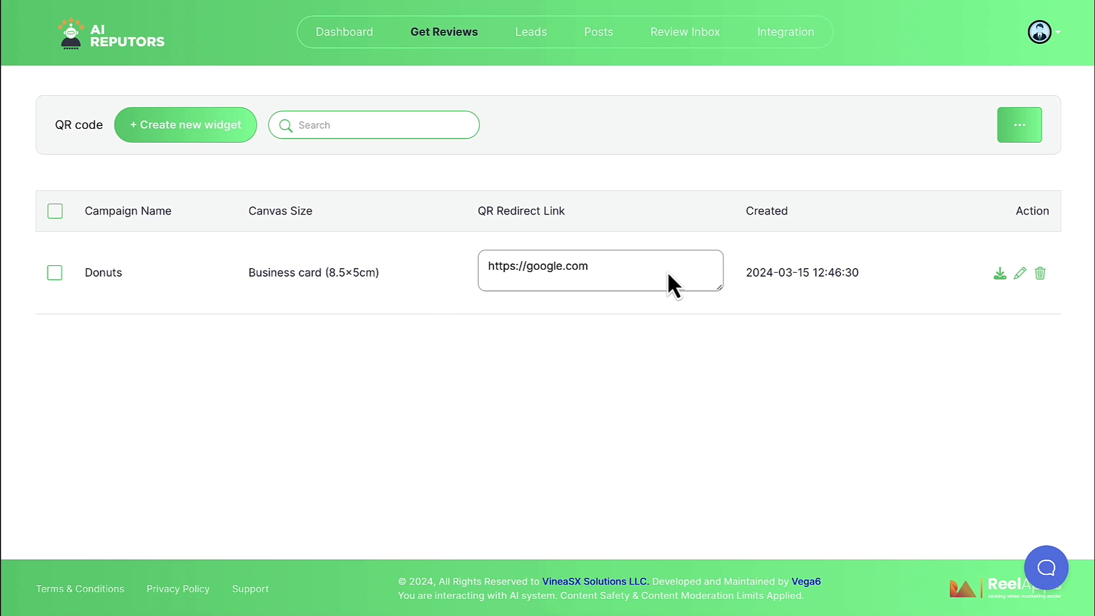
pyautogui.click(1021, 275)
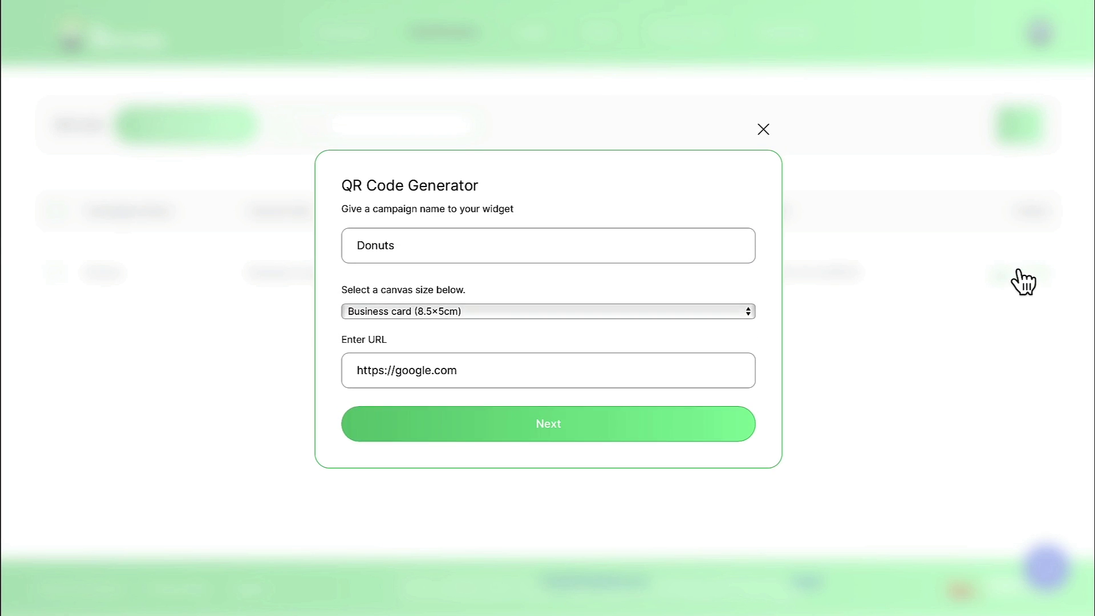
pyautogui.click(603, 443)
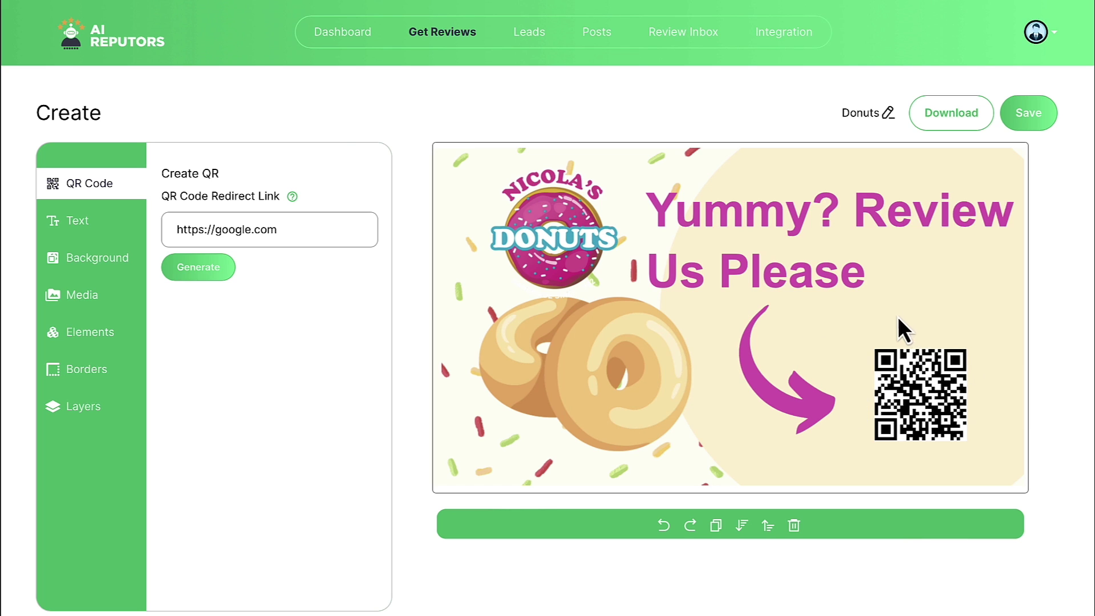
# - Nudge the Donuts logo up slightly and browse the Layers, Media, Background and Text options
pyautogui.click(557, 232)
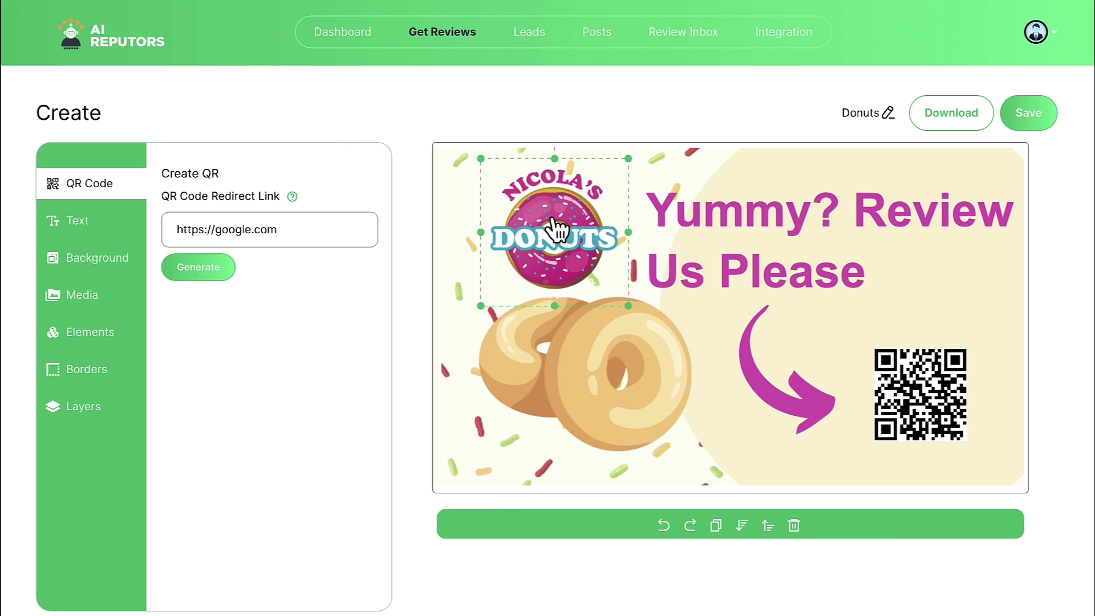
pyautogui.moveTo(557, 232)
pyautogui.mouseDown()
pyautogui.moveTo(580, 220)
pyautogui.moveTo(545, 214)
pyautogui.mouseUp()
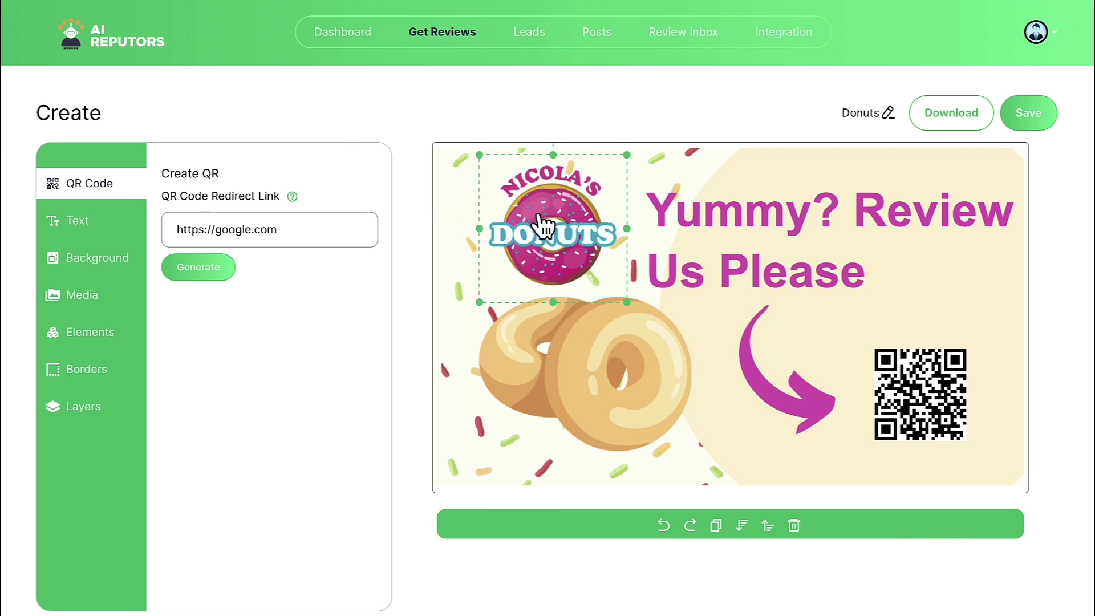
pyautogui.click(105, 408)
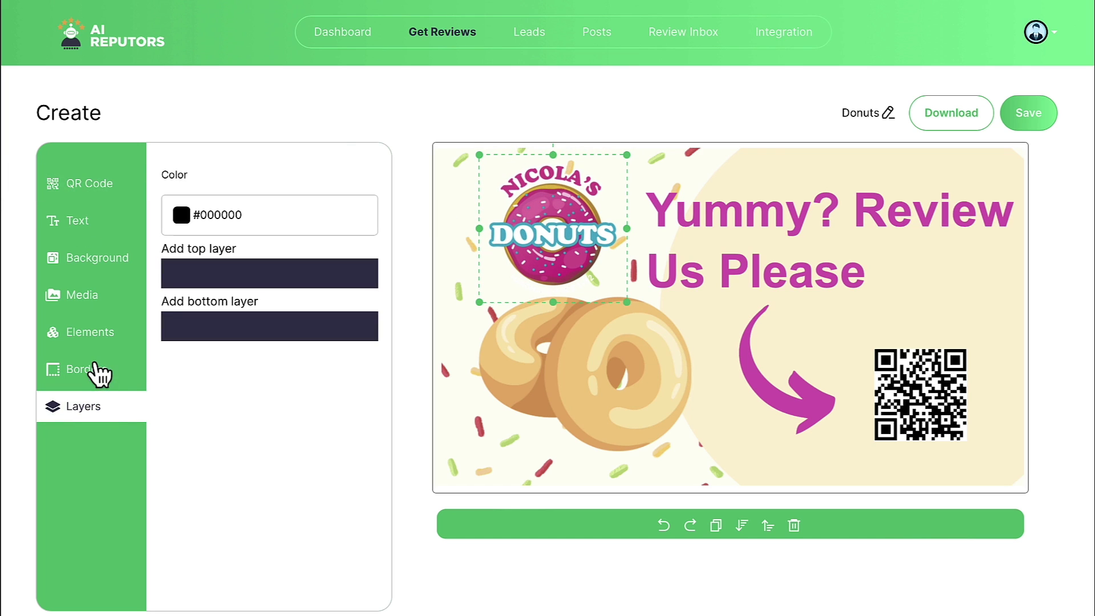
pyautogui.click(90, 295)
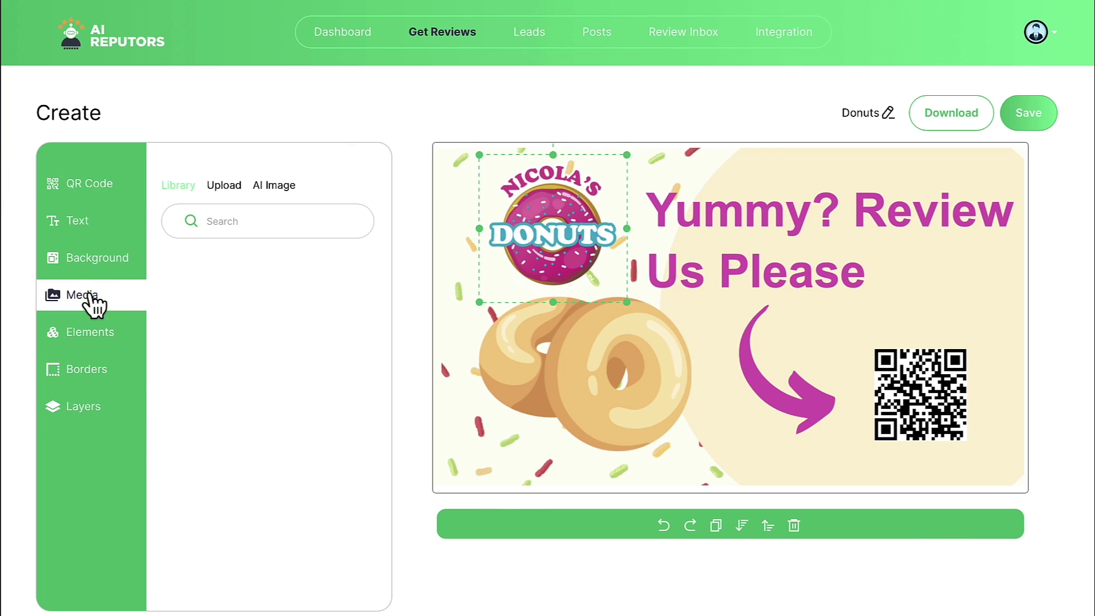
pyautogui.click(104, 261)
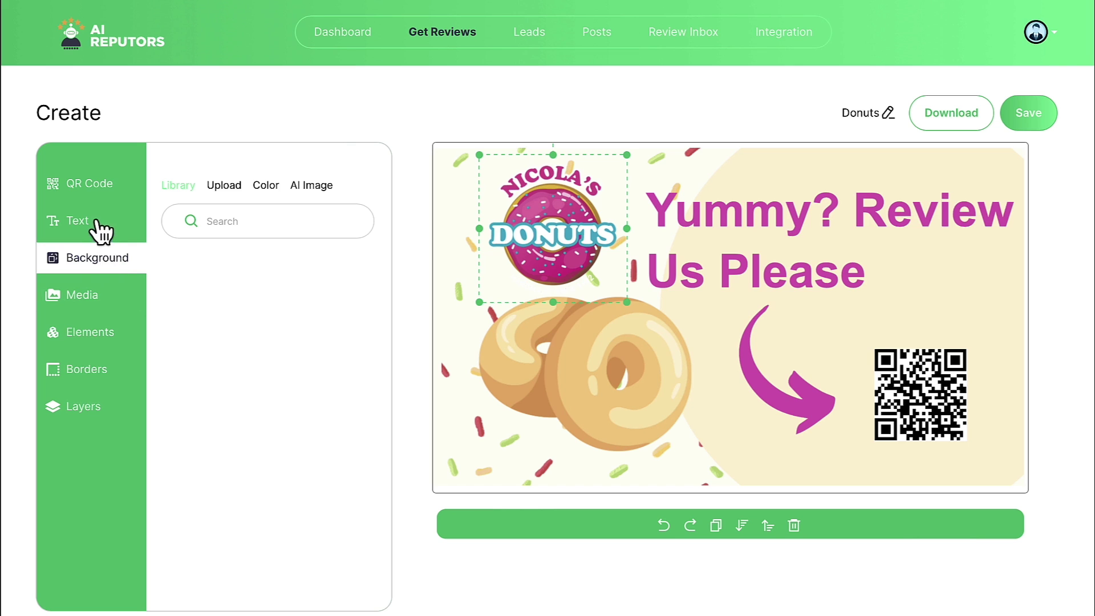
pyautogui.click(94, 221)
# - Shift the 'Yummy? Review Us Please' heading slightly right and select the QR code
pyautogui.click(770, 267)
pyautogui.moveTo(770, 267); pyautogui.dragTo(775, 267)
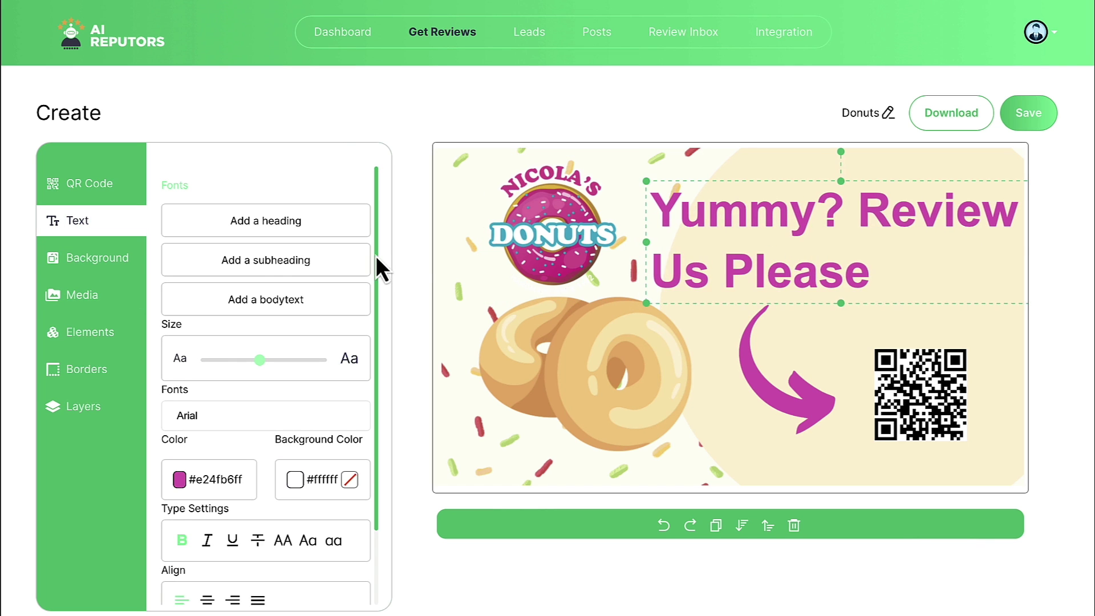
pyautogui.click(84, 181)
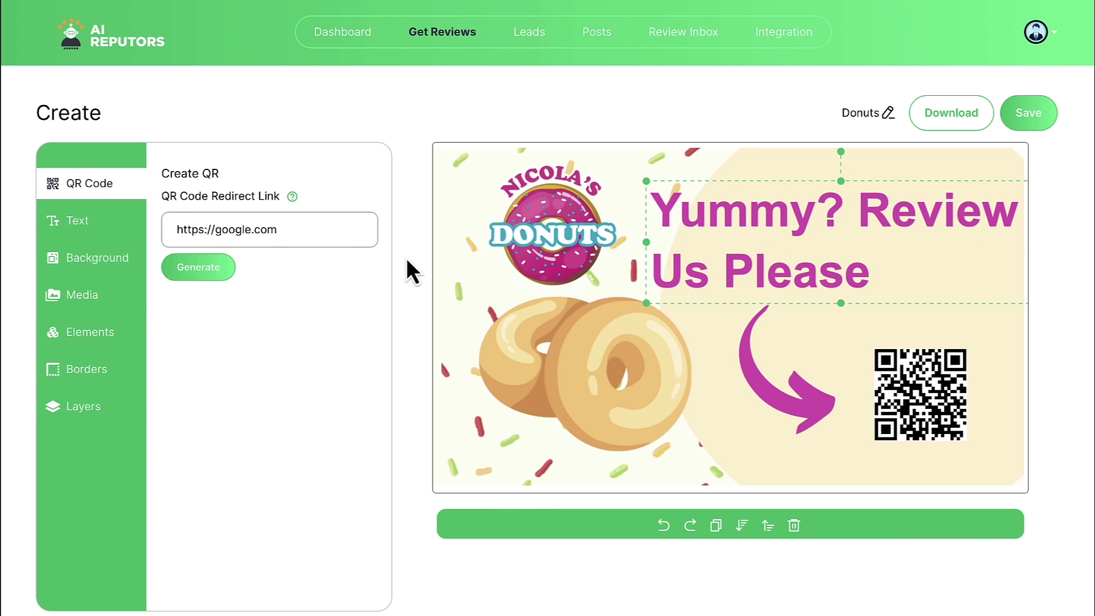
pyautogui.click(894, 406)
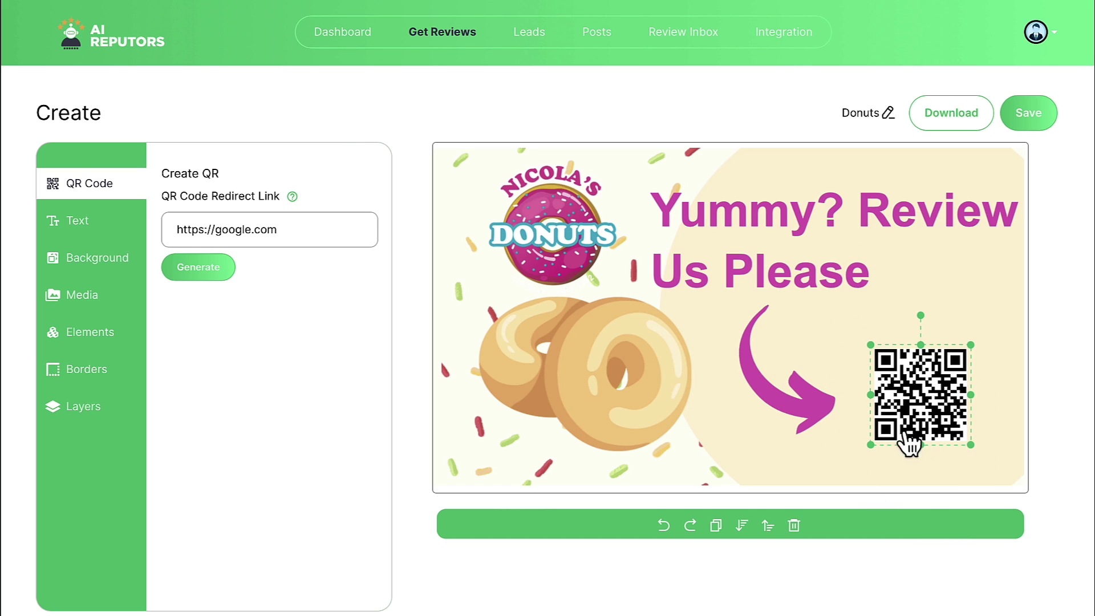
pyautogui.moveTo(442, 31)
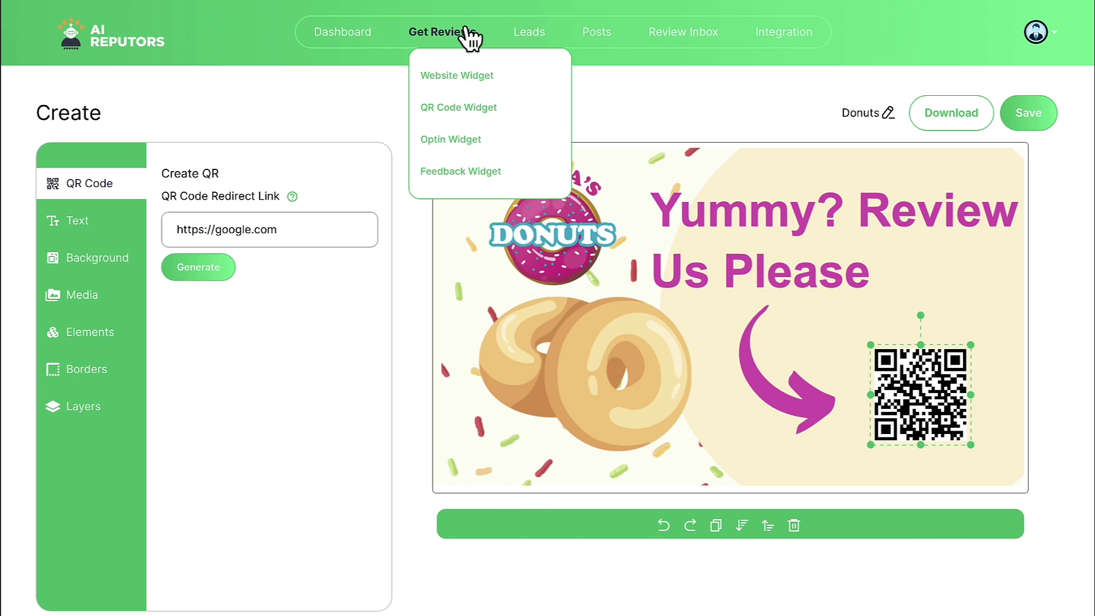
# - Preview the pets optin widget's Modal coupon signup popup, then close the editor
pyautogui.click(457, 140)
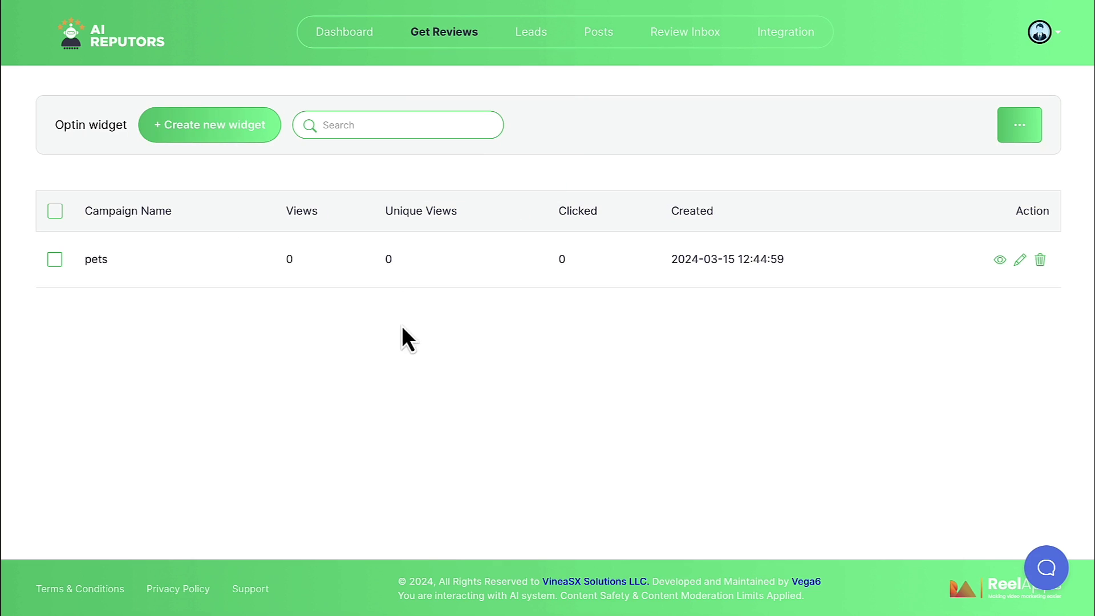
pyautogui.click(1019, 260)
pyautogui.click(380, 346)
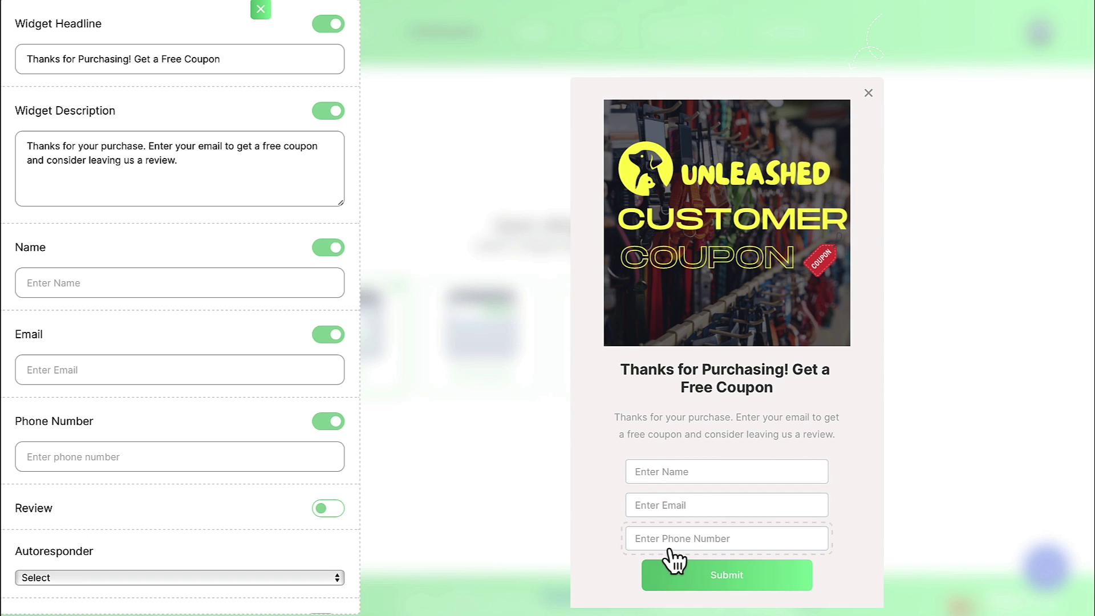
pyautogui.click(261, 10)
pyautogui.moveTo(528, 32)
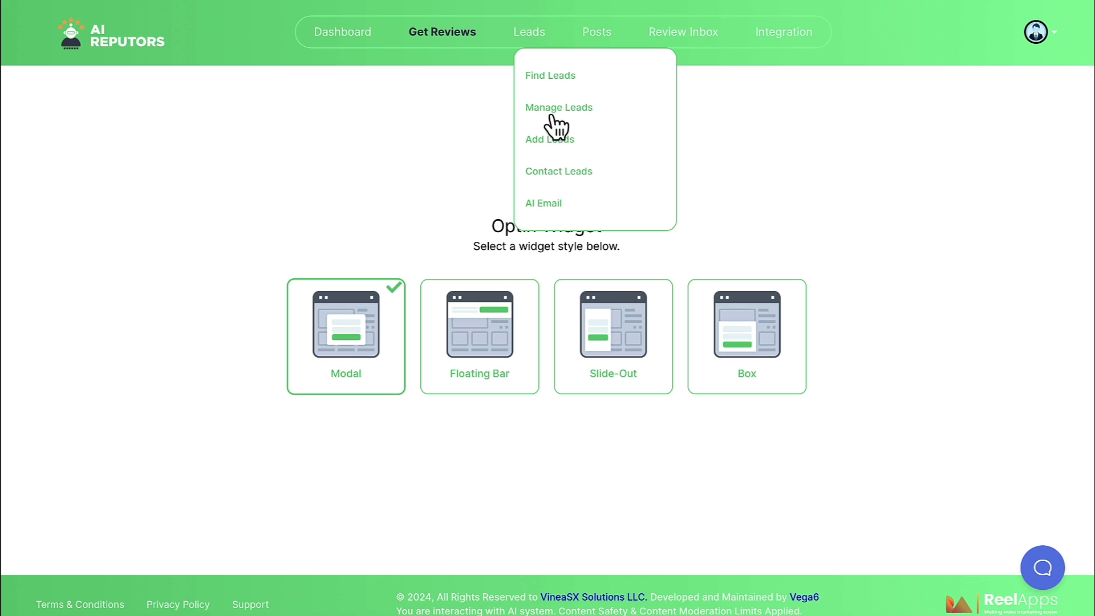
# - Check the bulk-upload folder list on the Add Leads page without choosing a folder
pyautogui.click(553, 139)
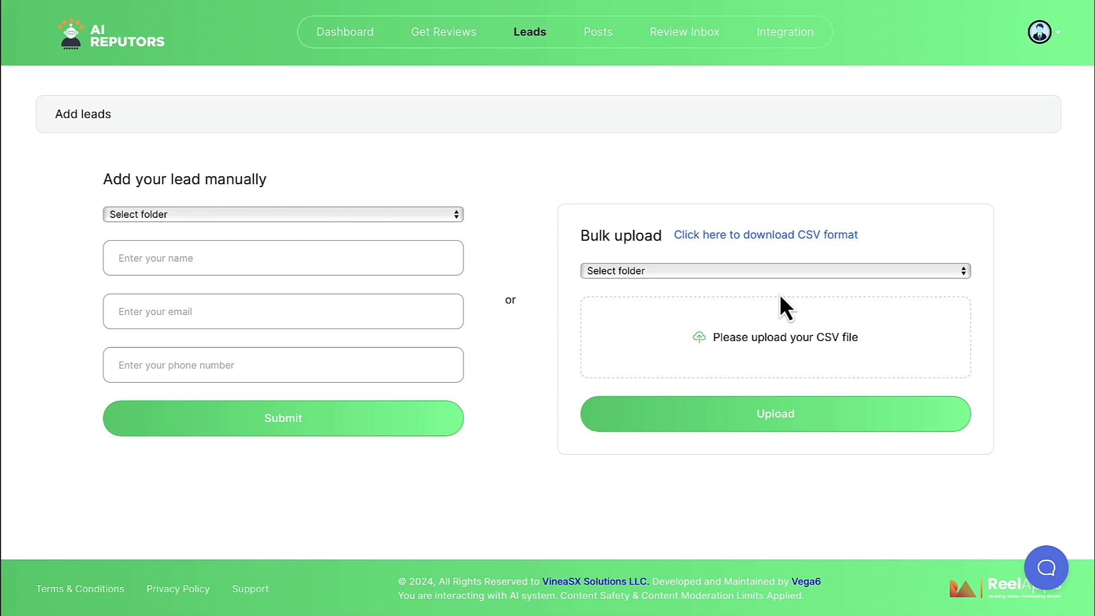
pyautogui.click(772, 272)
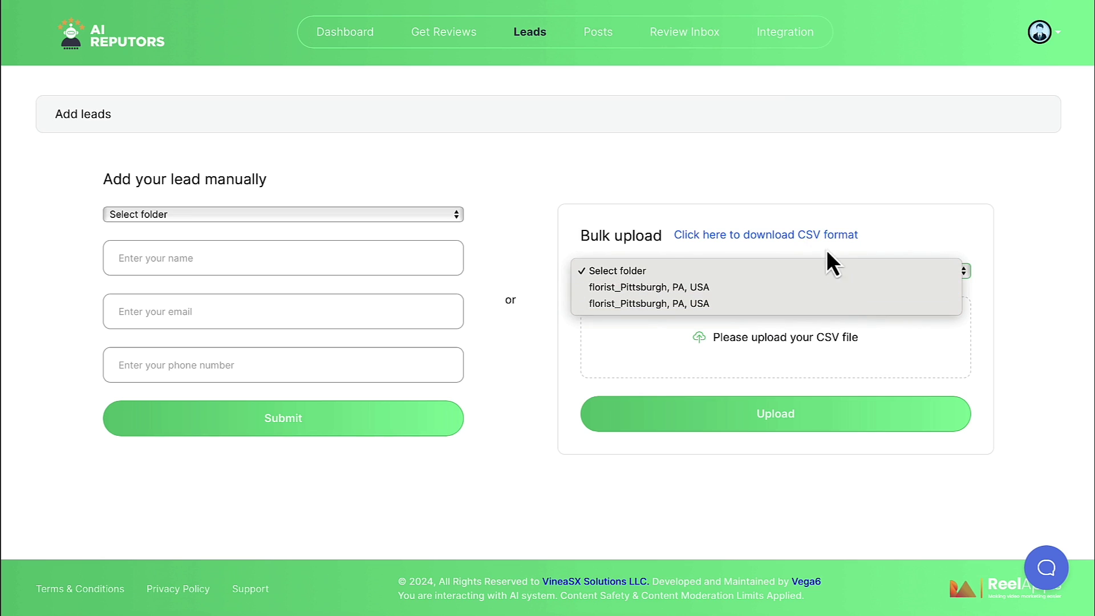
pyautogui.click(782, 200)
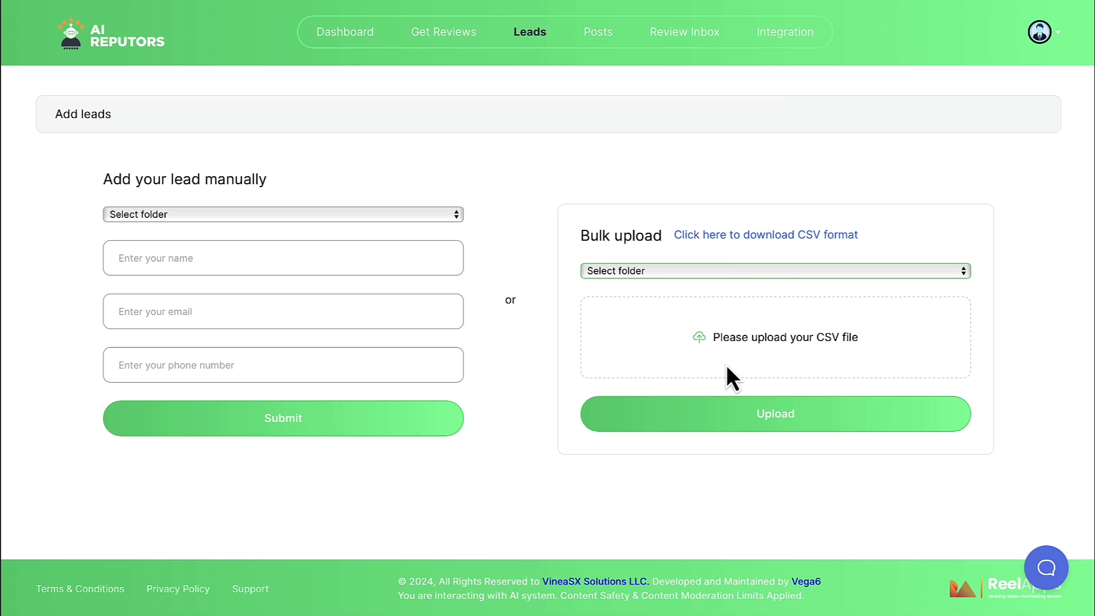
pyautogui.moveTo(529, 32)
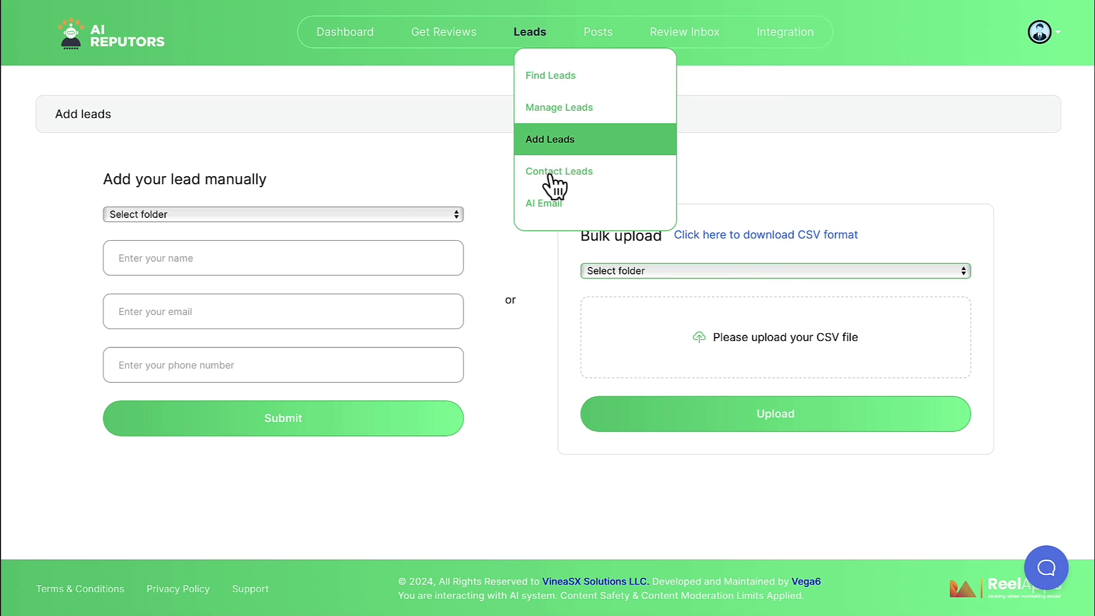
# - Start a new contact-lead campaign for Broniak & Kraf Florist & Greenhouses from the florist_Pittsburgh folder
pyautogui.click(550, 172)
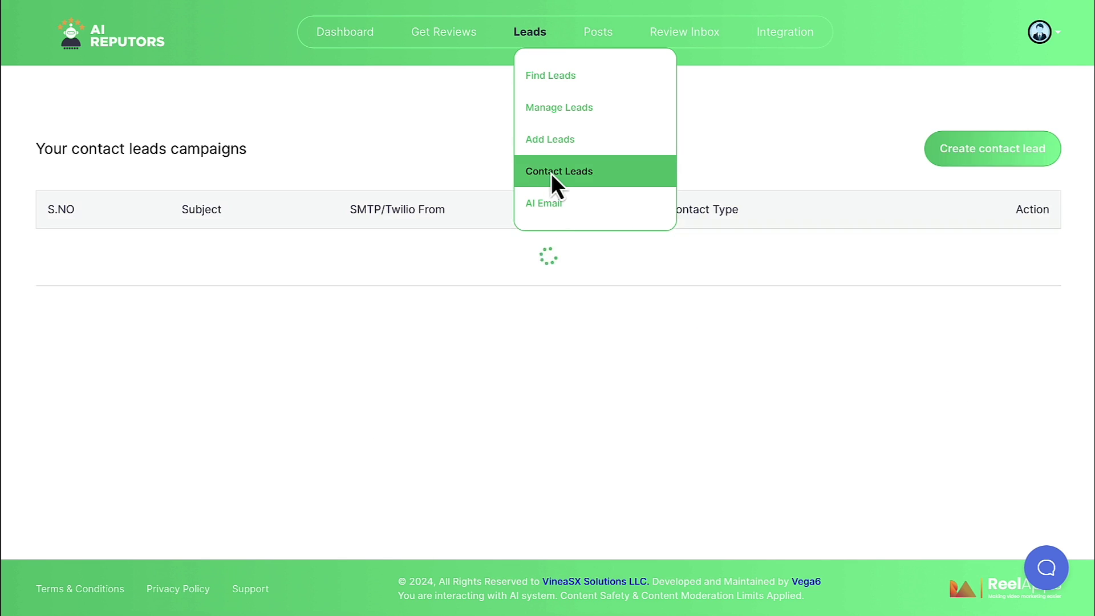
pyautogui.click(982, 162)
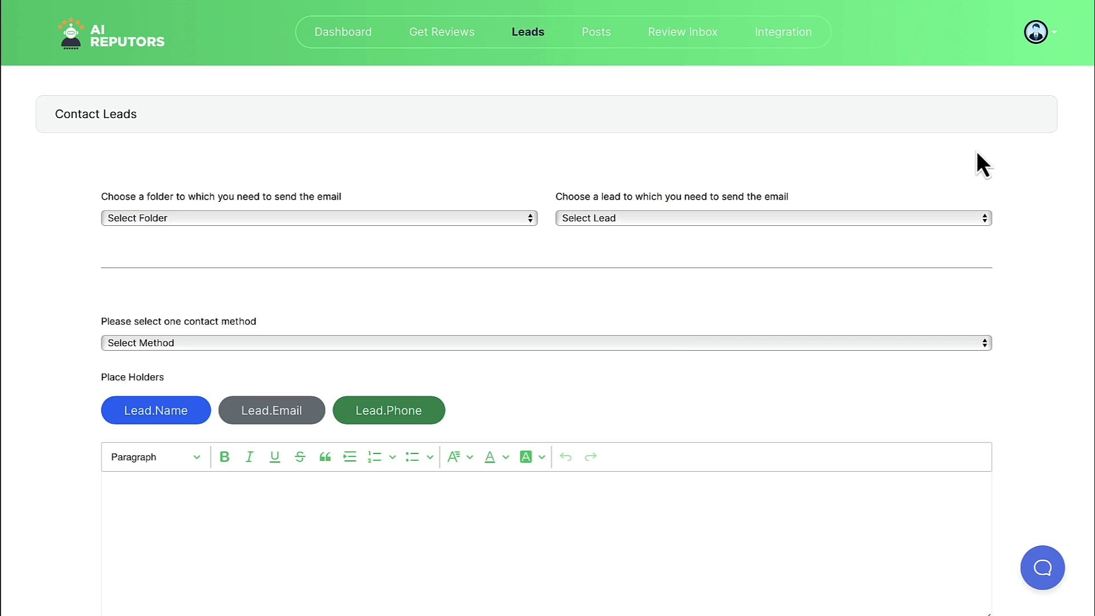
pyautogui.click(627, 222)
pyautogui.click(419, 220)
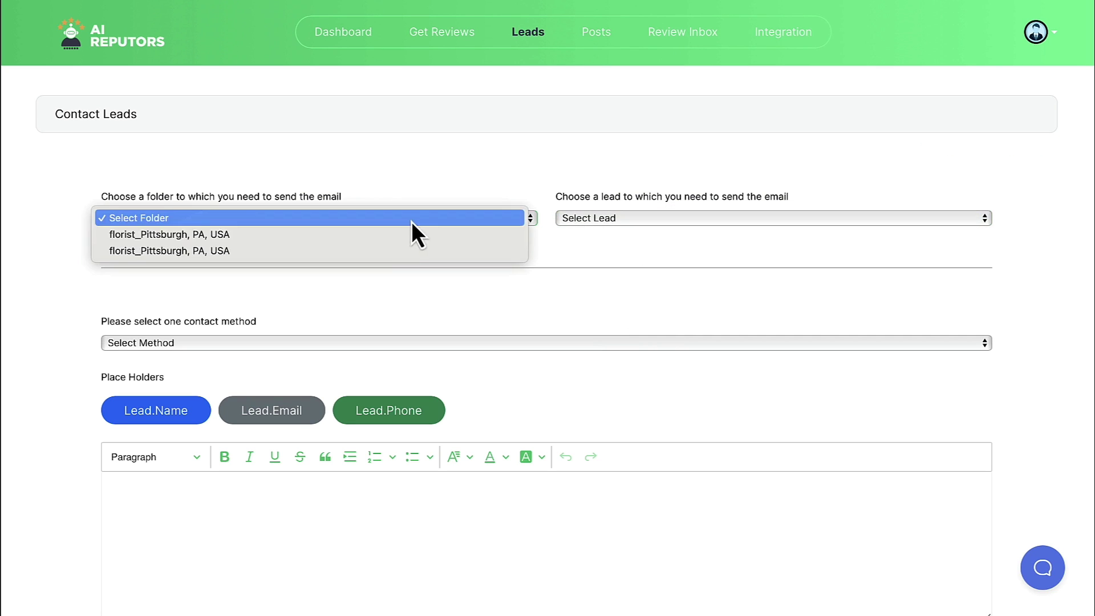
pyautogui.click(460, 228)
pyautogui.click(608, 219)
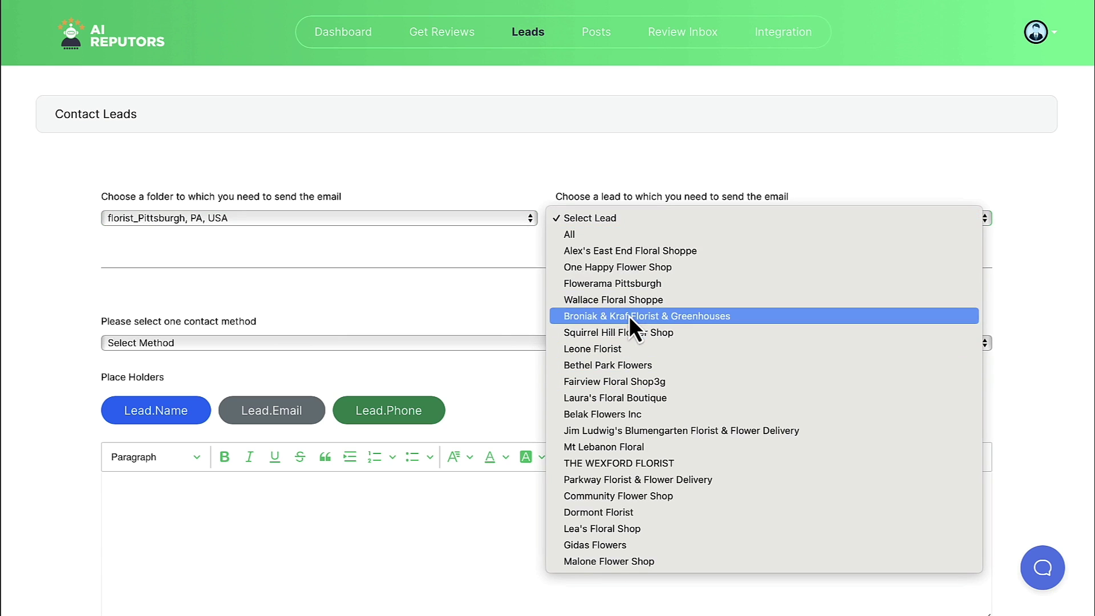
pyautogui.click(629, 317)
# - Scroll through the contact form and place the cursor in the message body
pyautogui.scroll(-3, 487, 311)
pyautogui.scroll(-4, 487, 310)
pyautogui.click(331, 341)
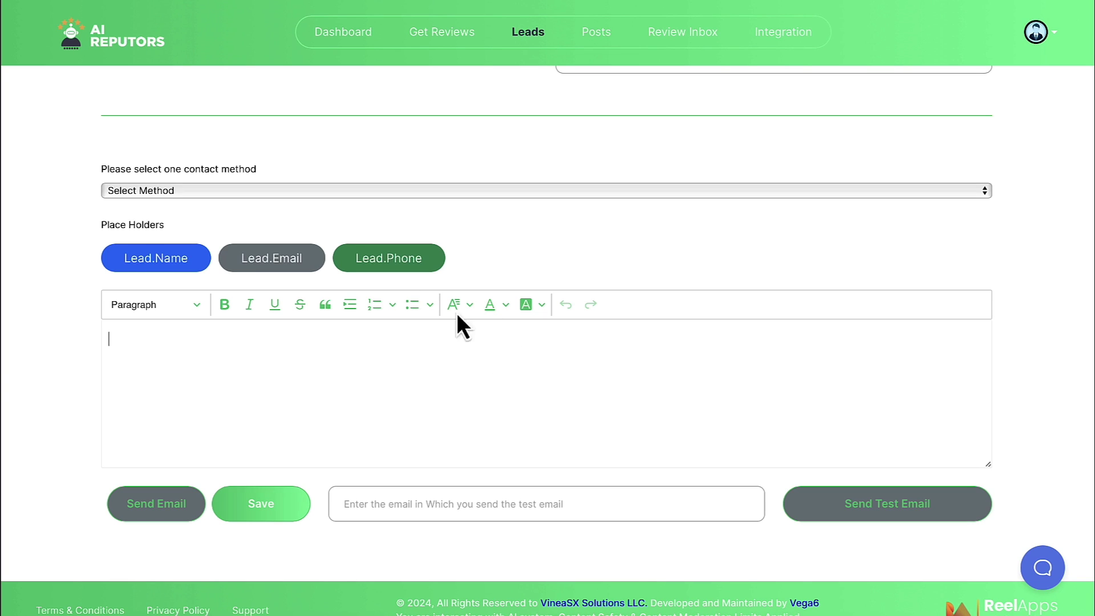
pyautogui.scroll(2, 400, 354)
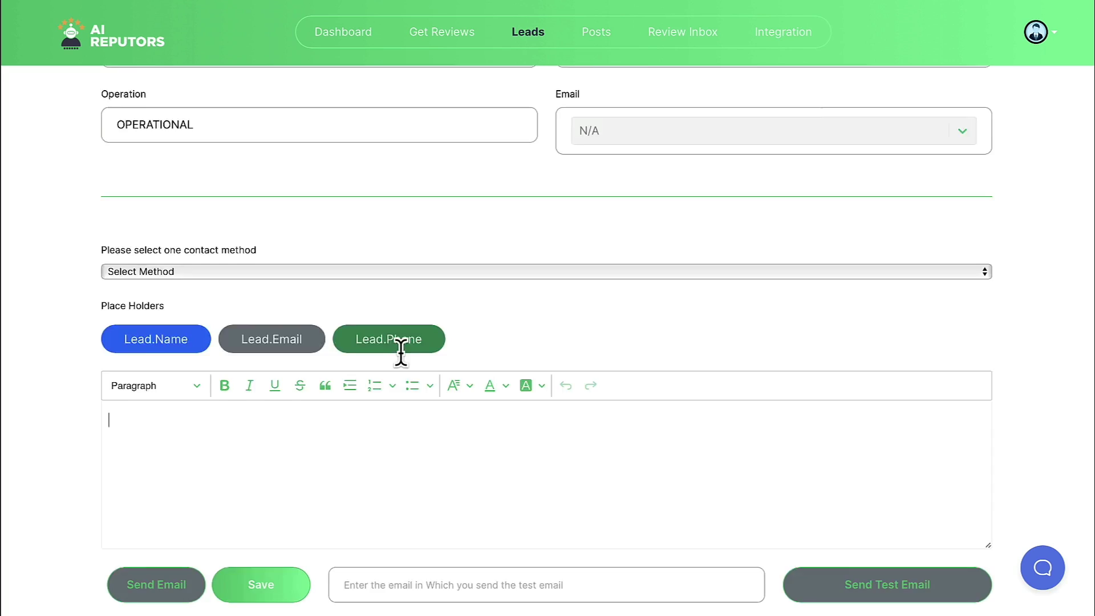
pyautogui.scroll(4, 403, 342)
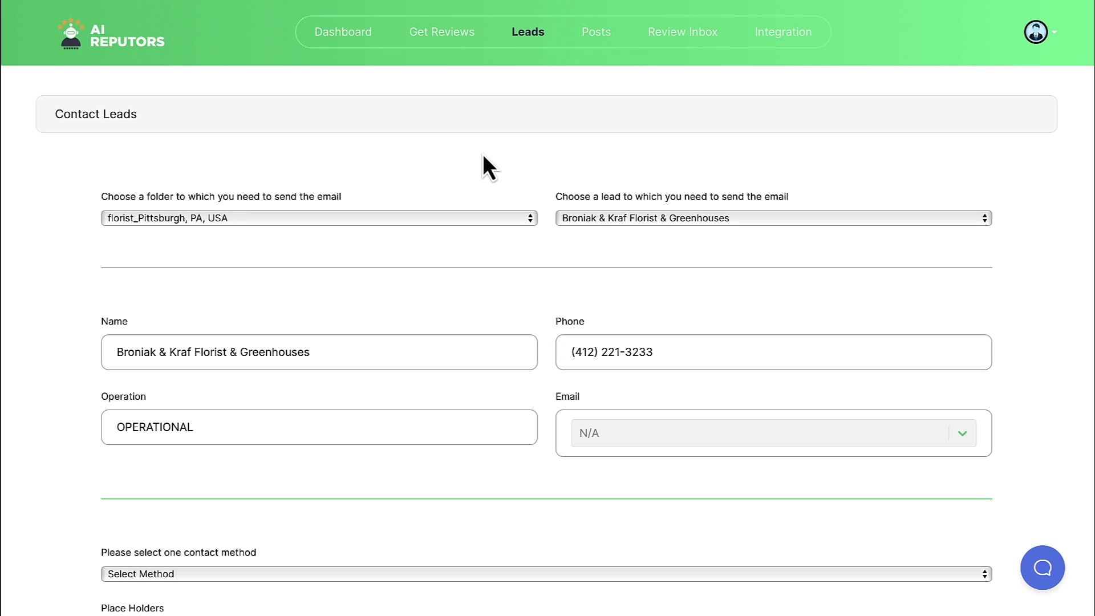
pyautogui.scroll(-3, 483, 156)
pyautogui.scroll(-4, 483, 155)
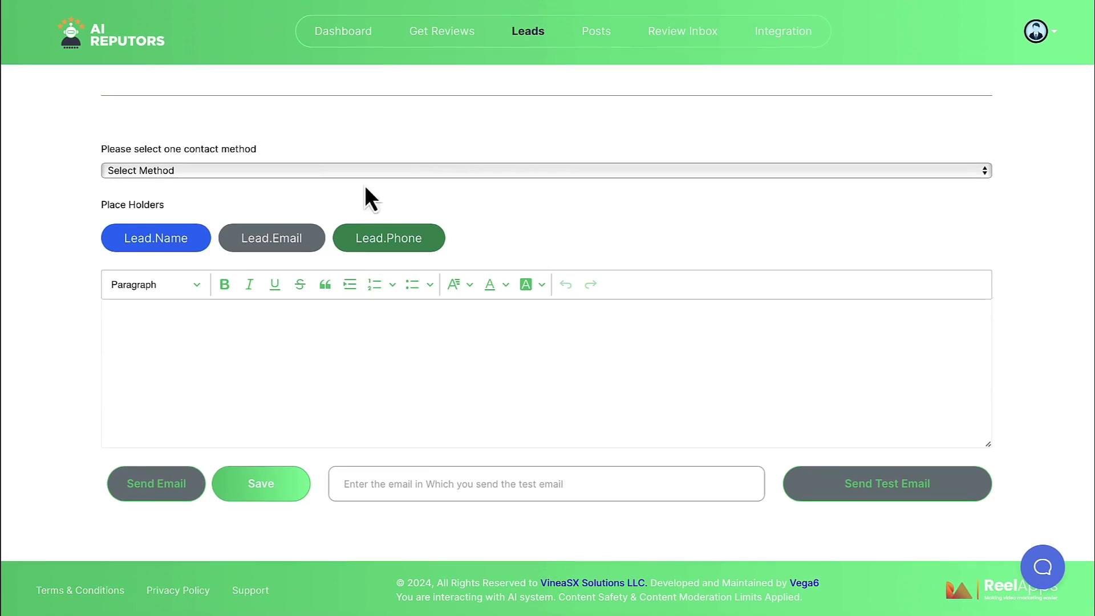
pyautogui.click(457, 386)
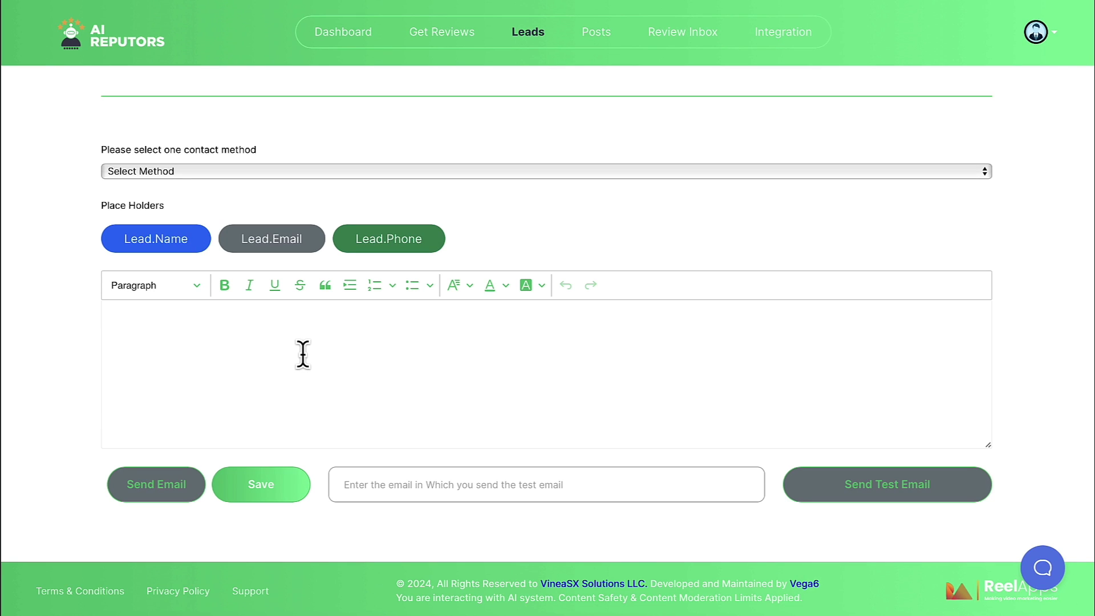
pyautogui.scroll(7, 302, 354)
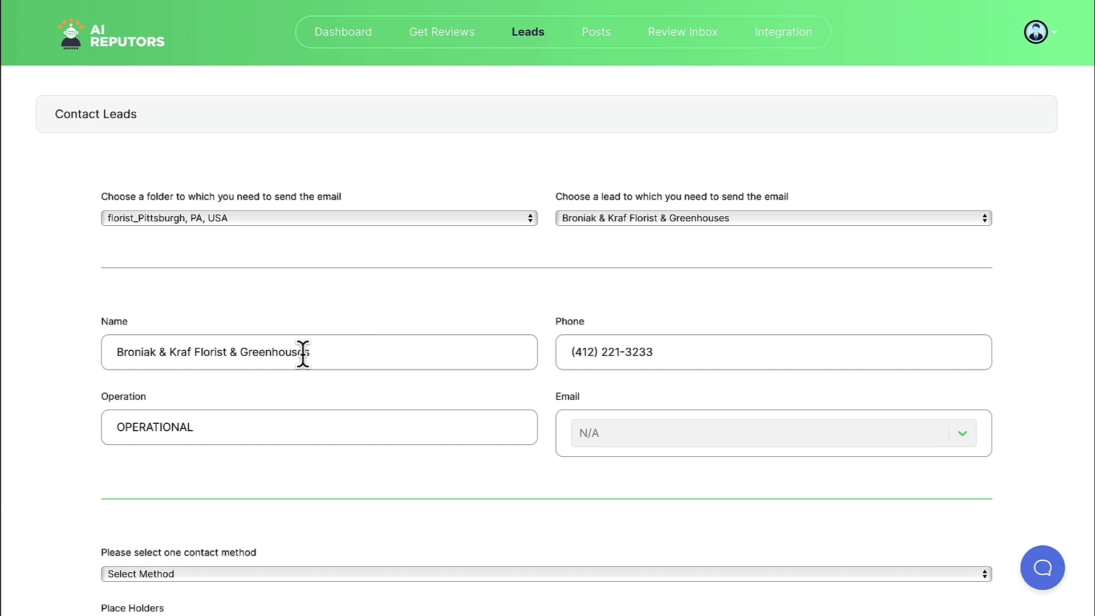
pyautogui.scroll(-1, 448, 171)
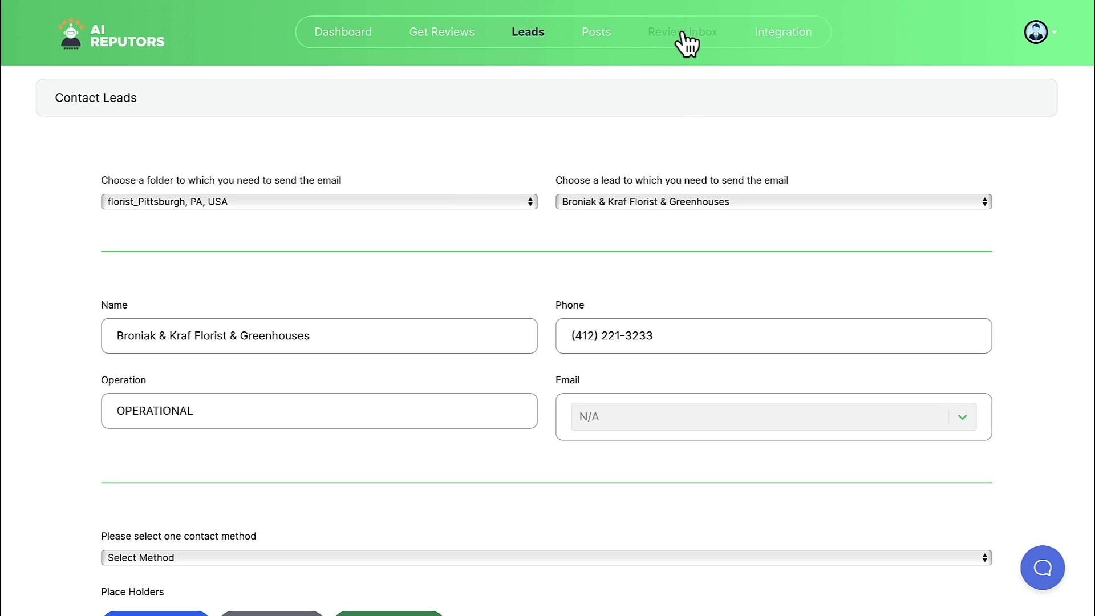
# - Start a new post with 'florist' as both Campaign Name and description
pyautogui.click(607, 34)
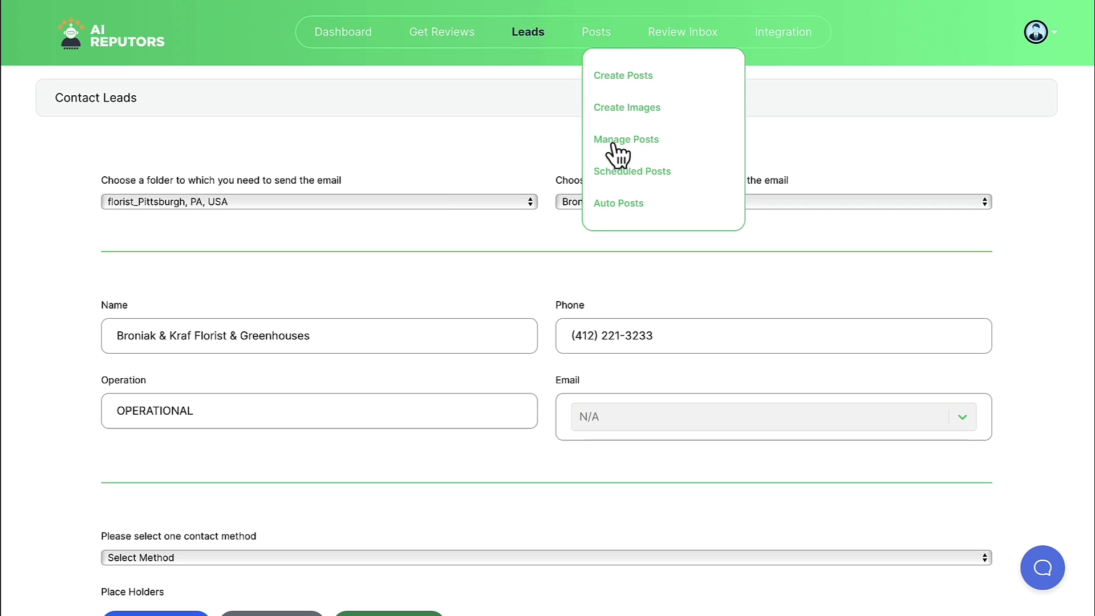
pyautogui.click(624, 77)
pyautogui.click(231, 212)
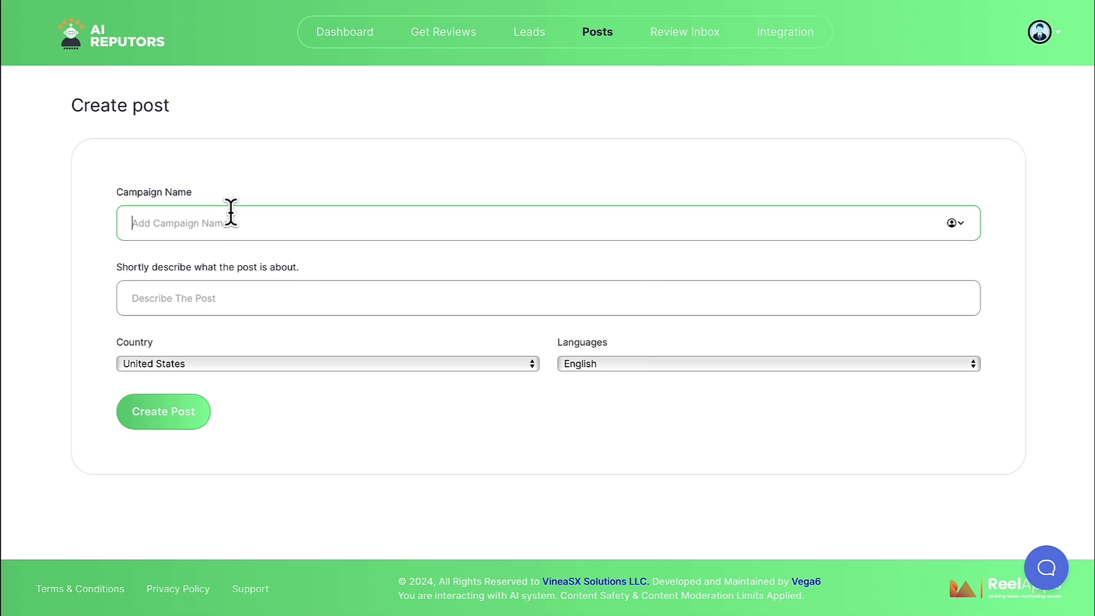
pyautogui.write('f')
pyautogui.write('lorist')
pyautogui.click(228, 297)
pyautogui.write('f')
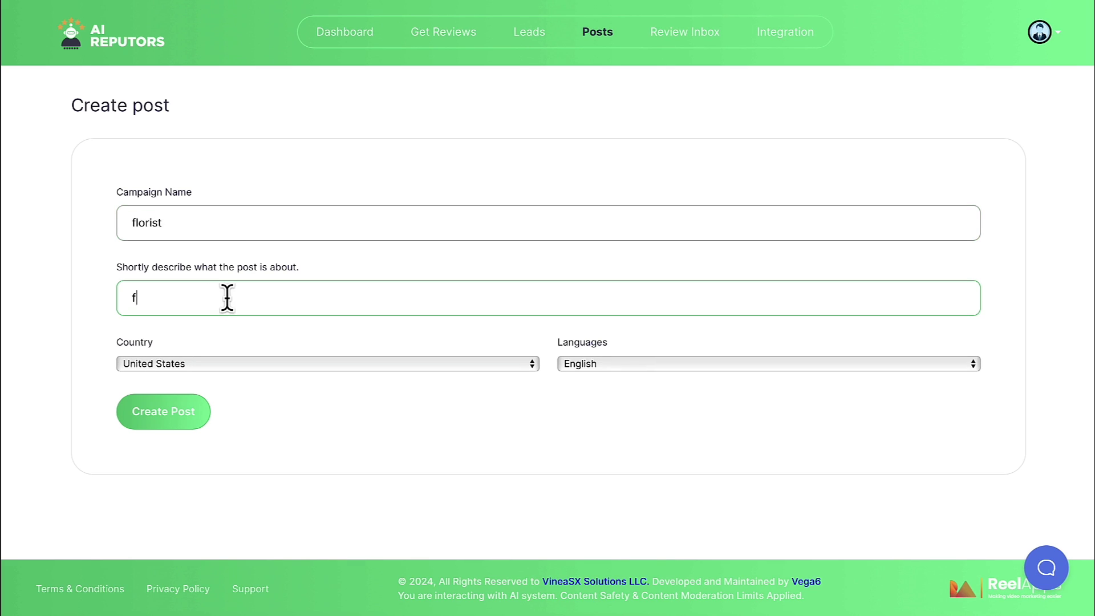
pyautogui.write('lorist')
# - Keep United States as the country, generate the post, and view the created posts
pyautogui.click(288, 364)
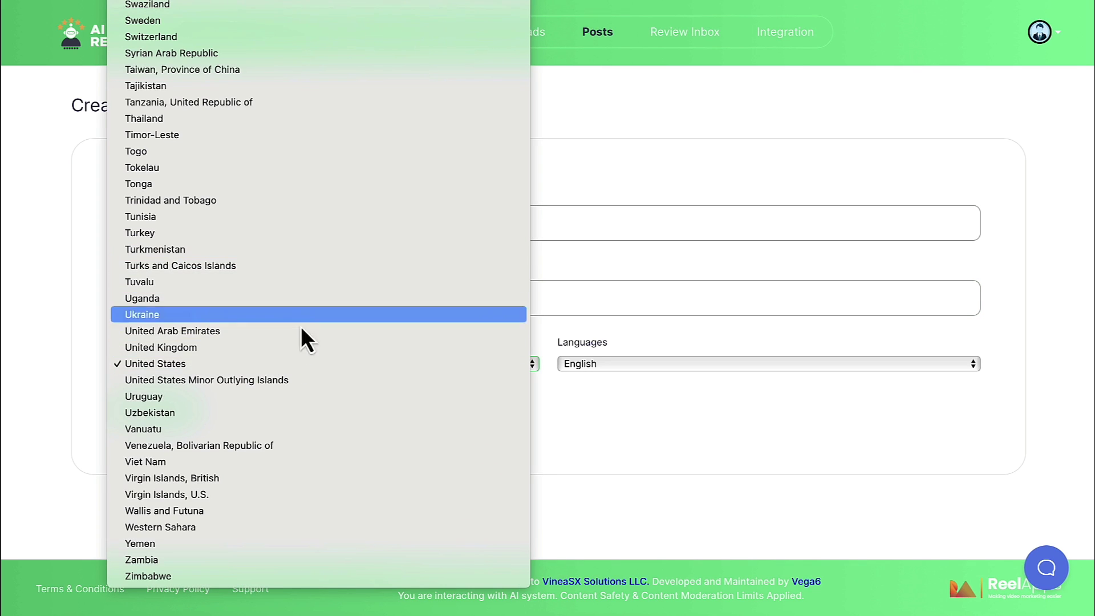
pyautogui.click(288, 363)
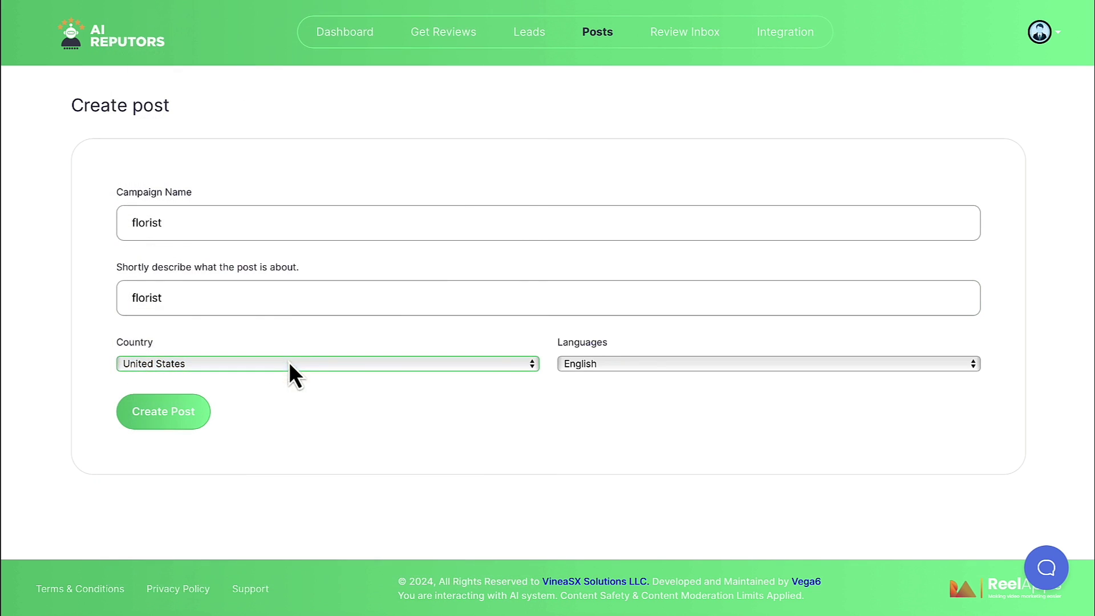
pyautogui.click(172, 306)
pyautogui.click(169, 422)
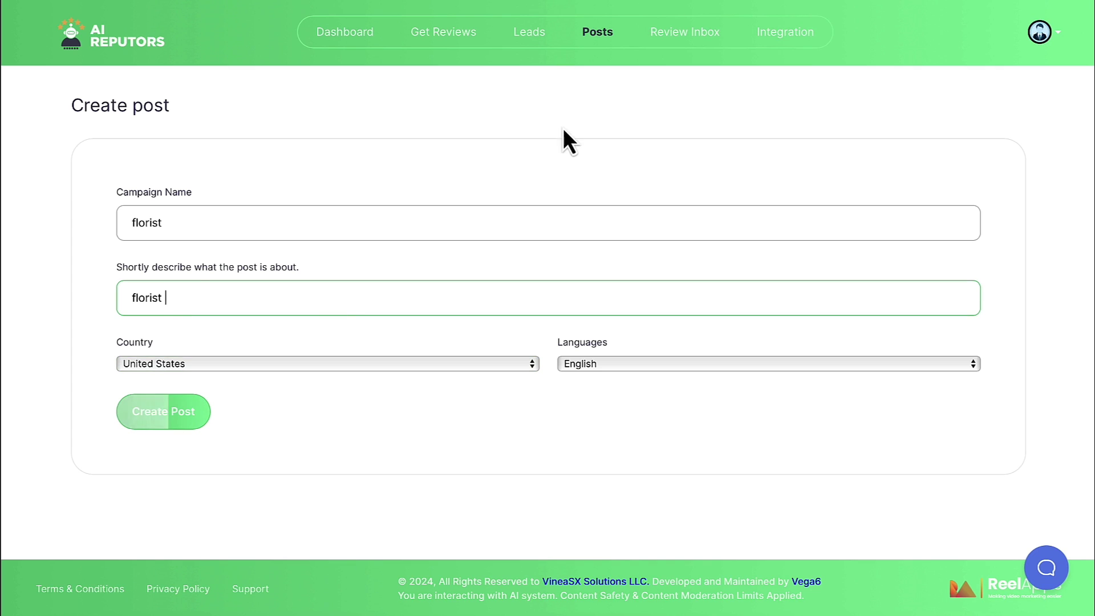
pyautogui.moveTo(597, 32)
pyautogui.click(616, 144)
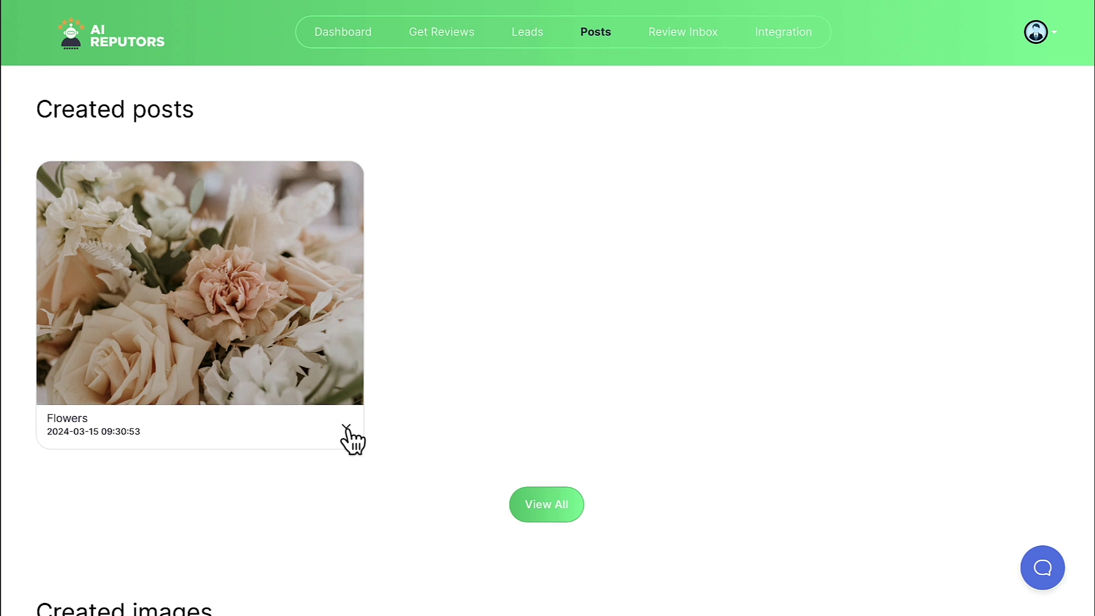
# - Open the Flowers post in the editor on its Article tab
pyautogui.click(345, 427)
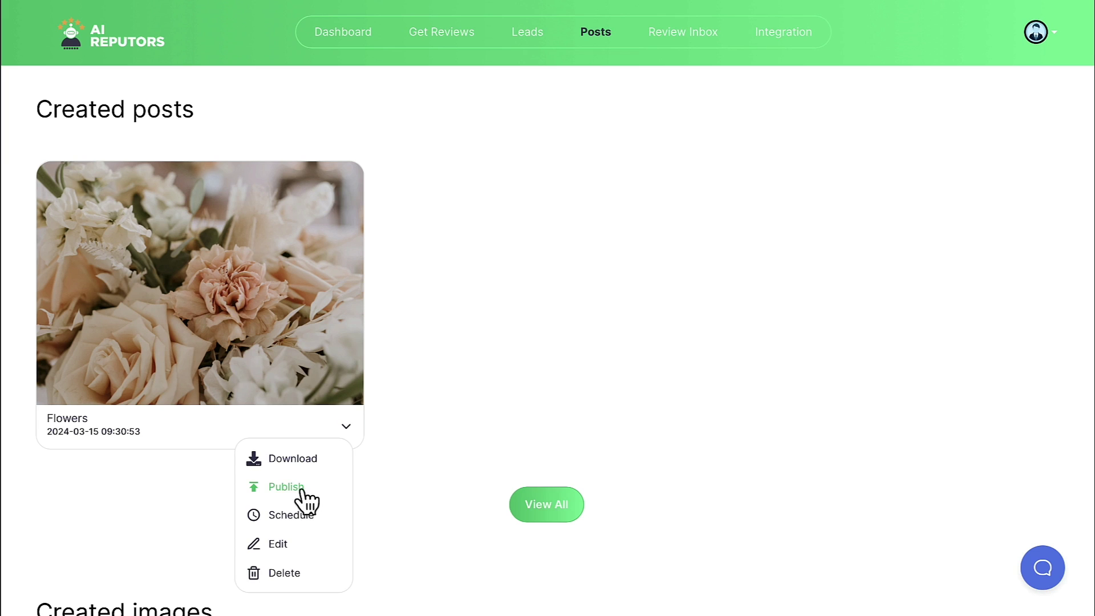
pyautogui.click(277, 544)
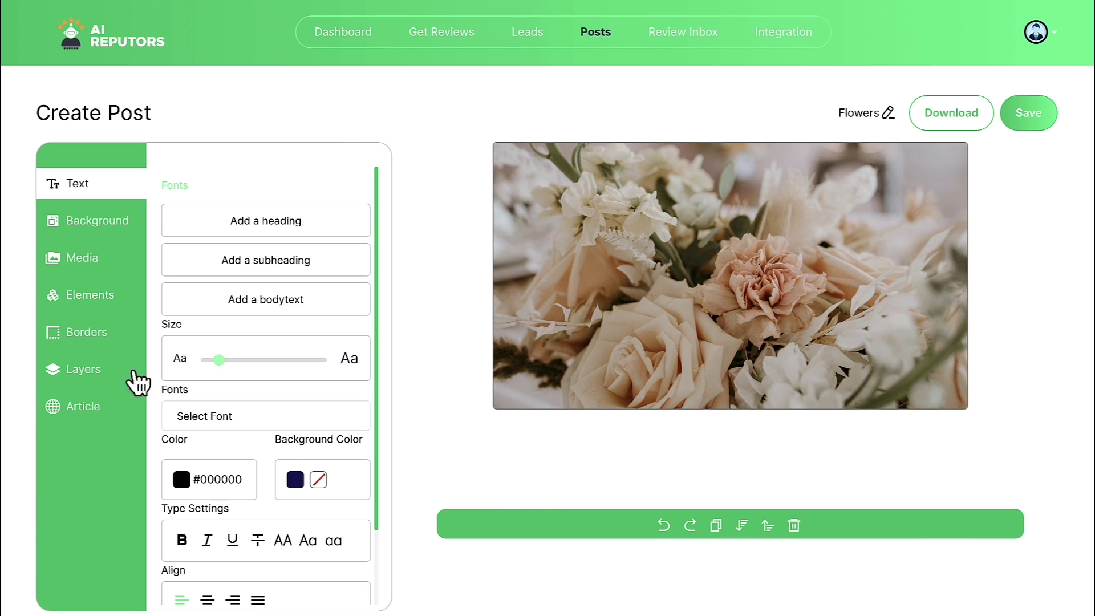
pyautogui.click(83, 406)
# - Scroll through the wedding-flowers article and inspect the Destination URL
pyautogui.scroll(-3, 233, 509)
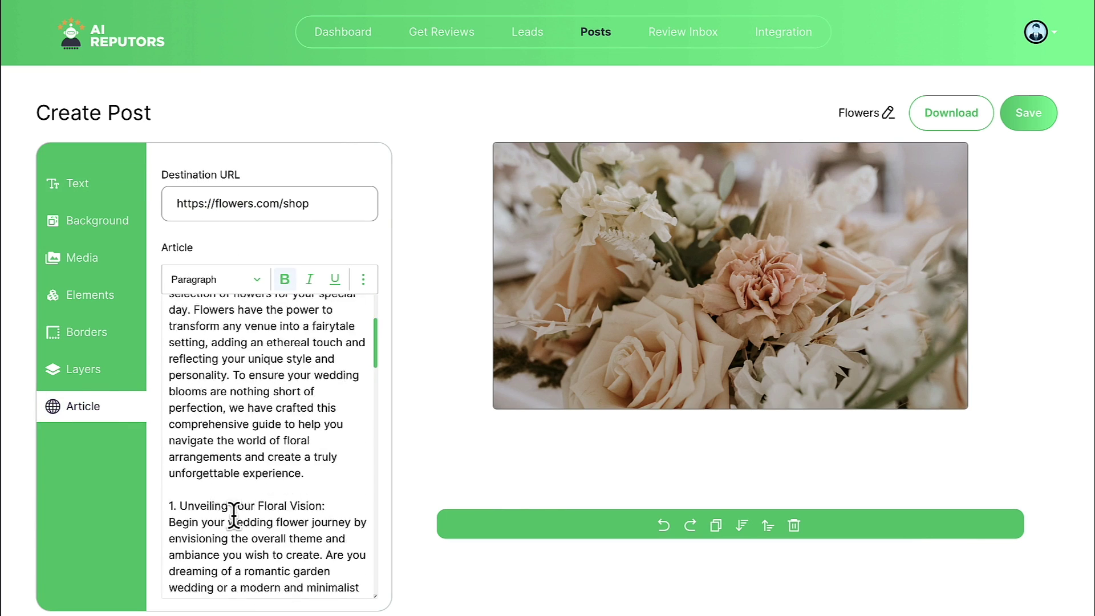
pyautogui.scroll(-5, 234, 509)
pyautogui.scroll(4, 234, 513)
pyautogui.scroll(3, 233, 513)
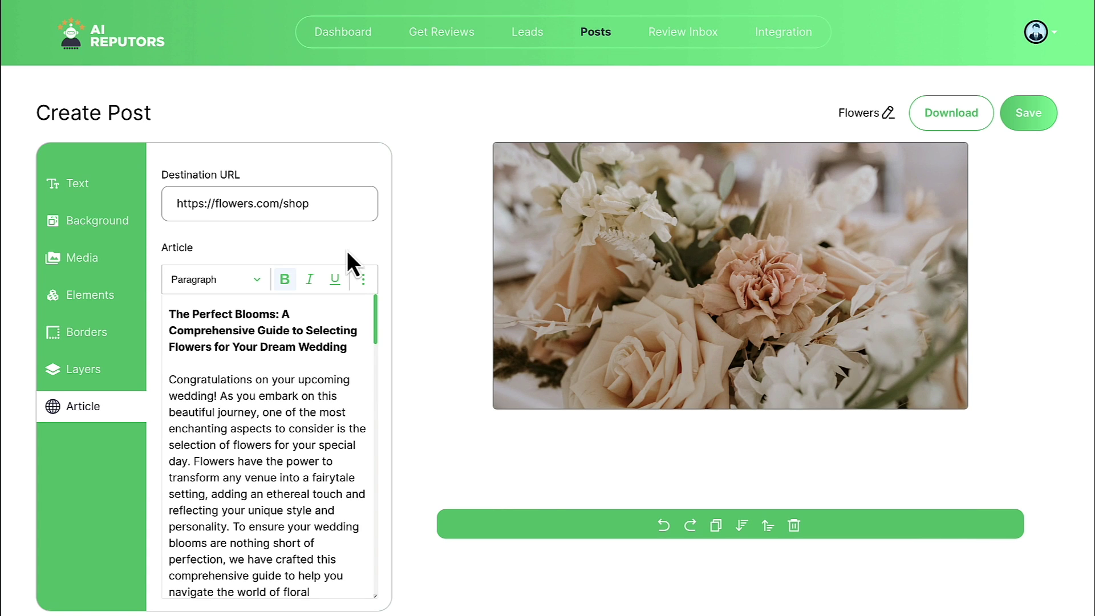
pyautogui.moveTo(311, 204); pyautogui.dragTo(249, 206)
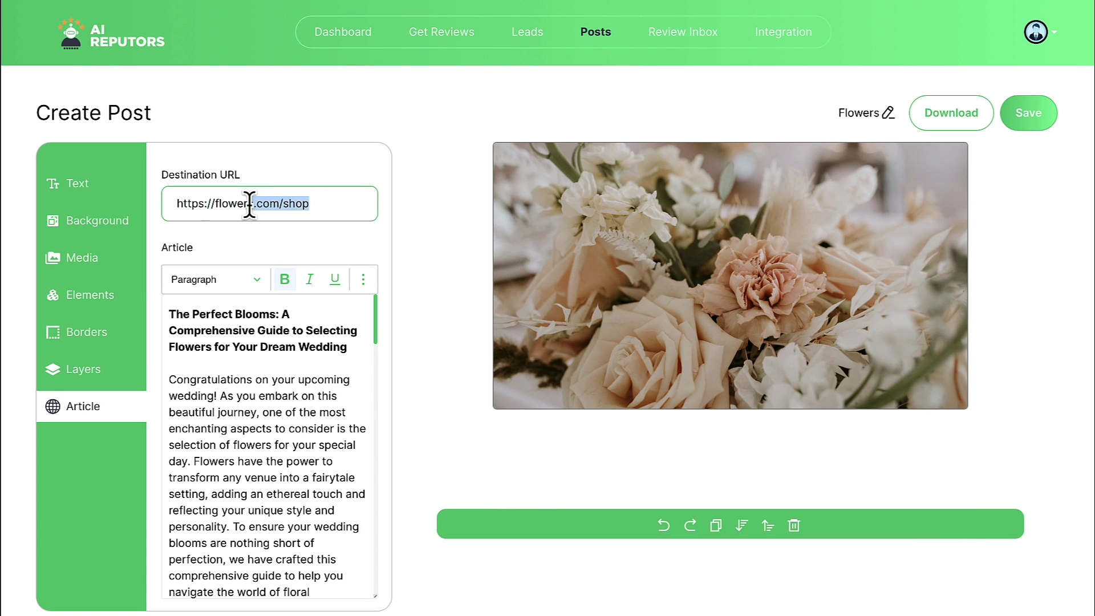
pyautogui.click(249, 204)
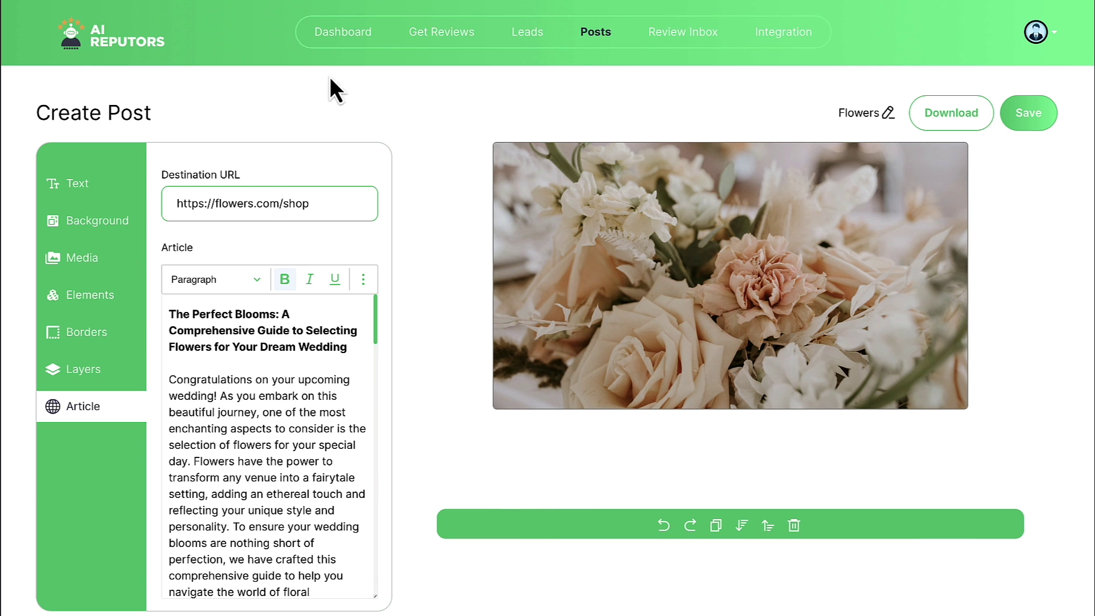
pyautogui.moveTo(595, 32)
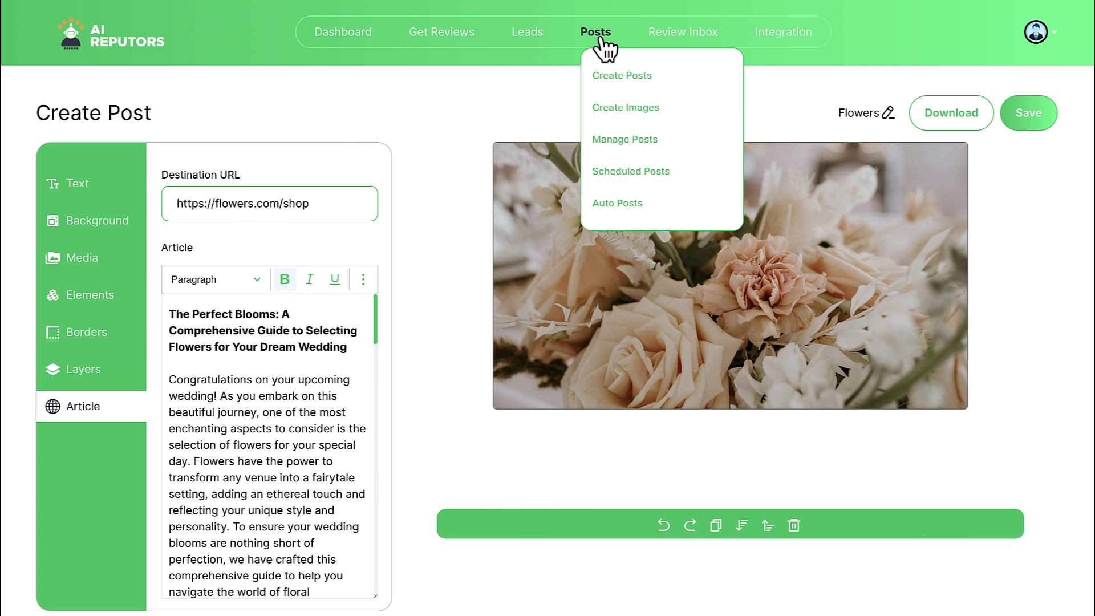
# - Preview scheduling the Flowers post to the Google Business account, then cancel without scheduling
pyautogui.click(612, 172)
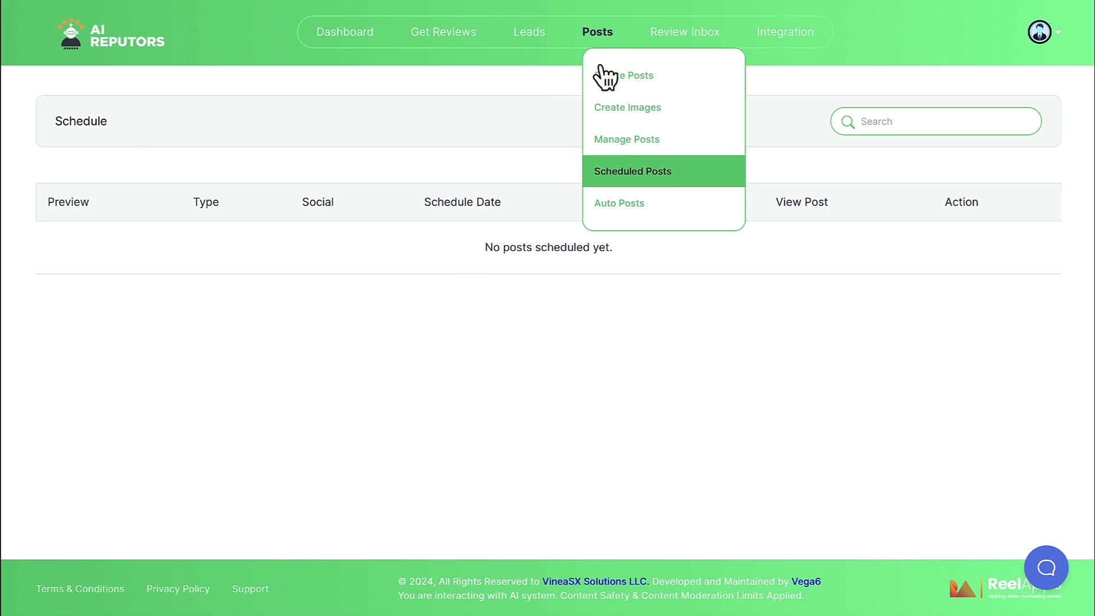
pyautogui.click(621, 149)
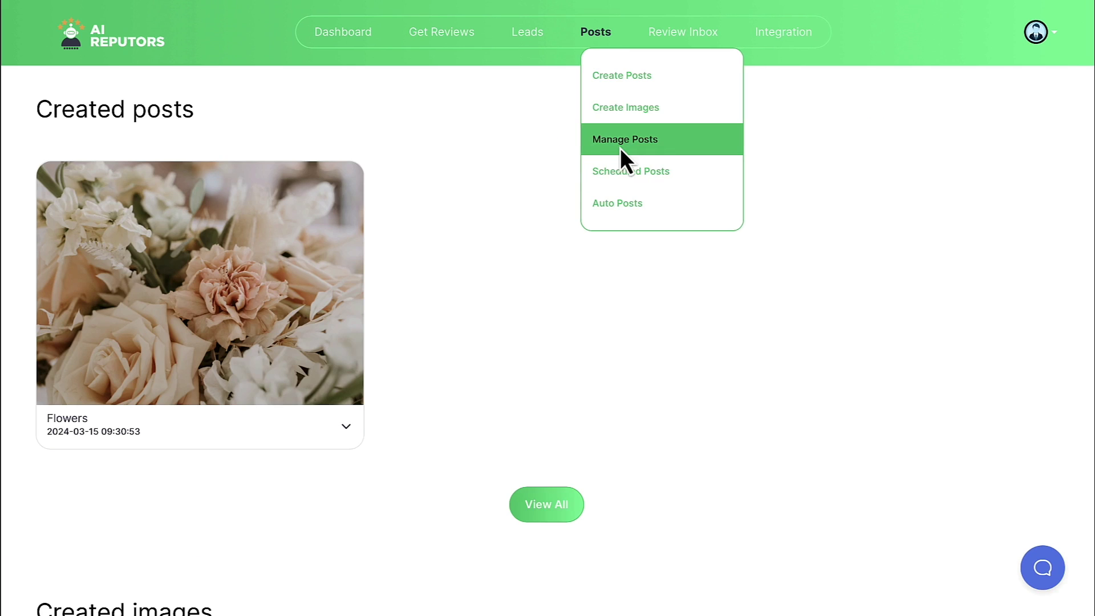
pyautogui.click(346, 428)
pyautogui.click(280, 516)
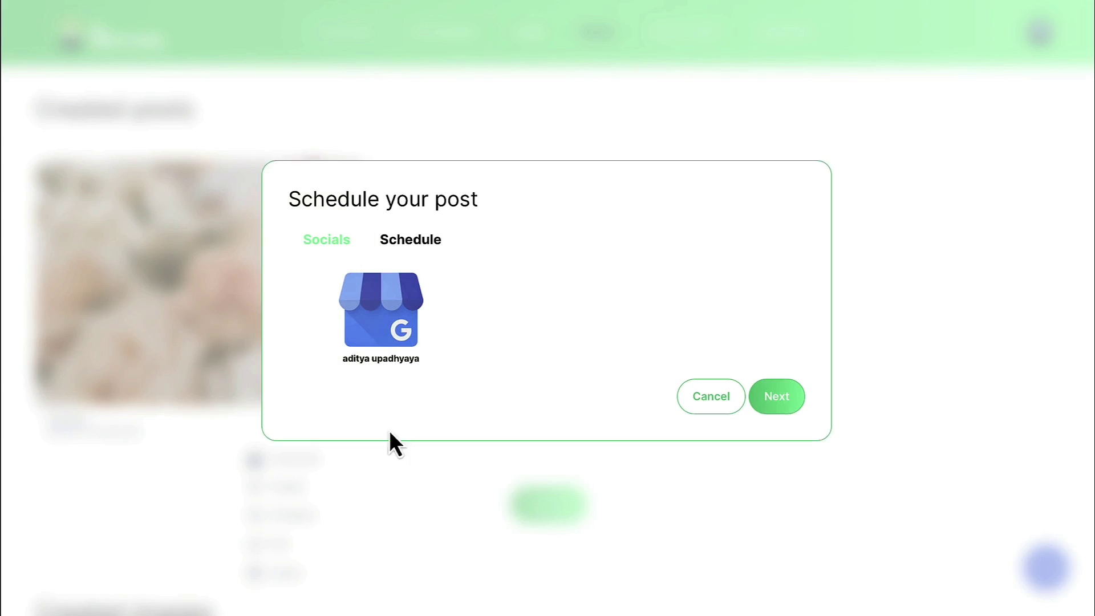
pyautogui.click(450, 333)
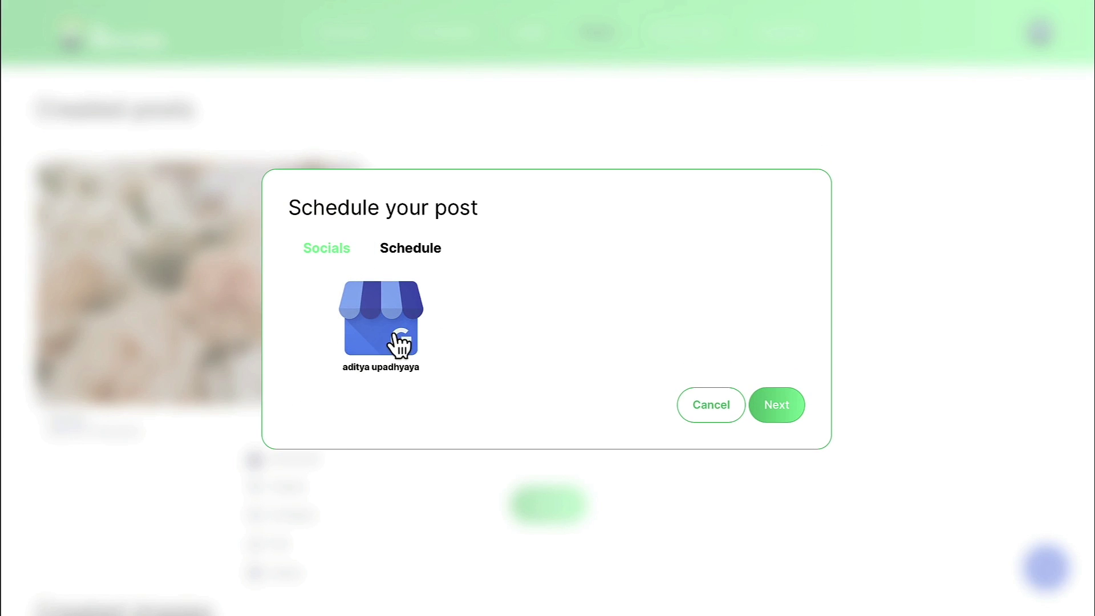
pyautogui.click(779, 404)
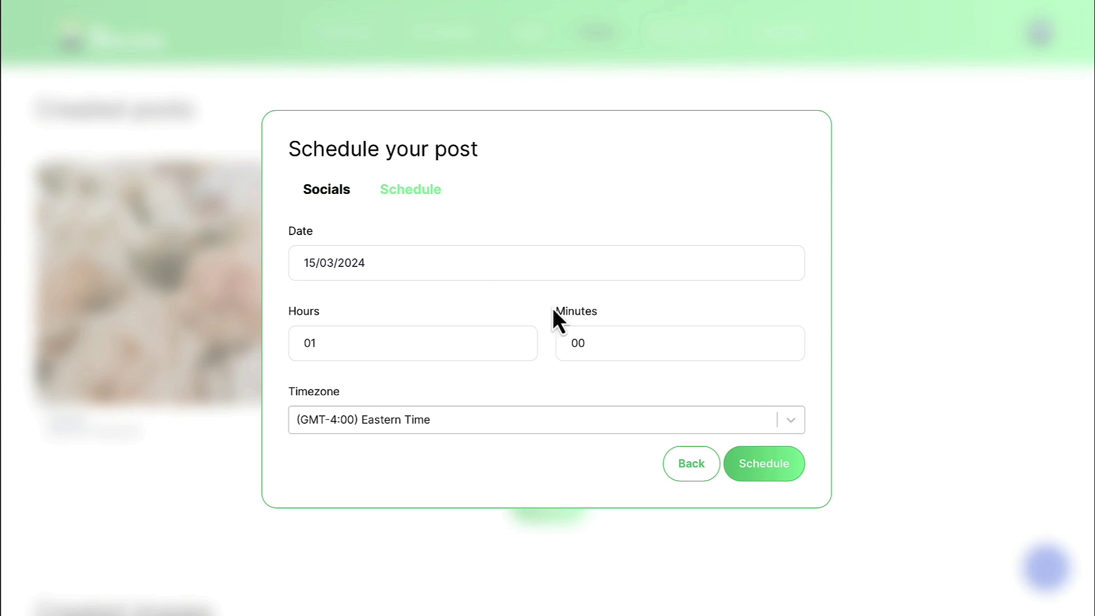
pyautogui.click(429, 267)
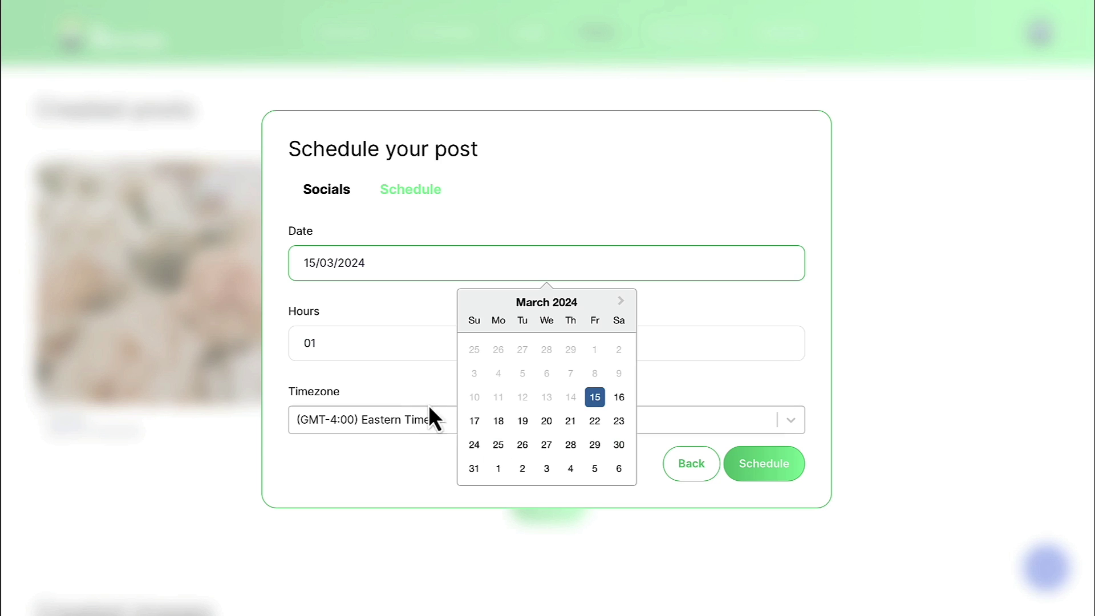
pyautogui.click(846, 221)
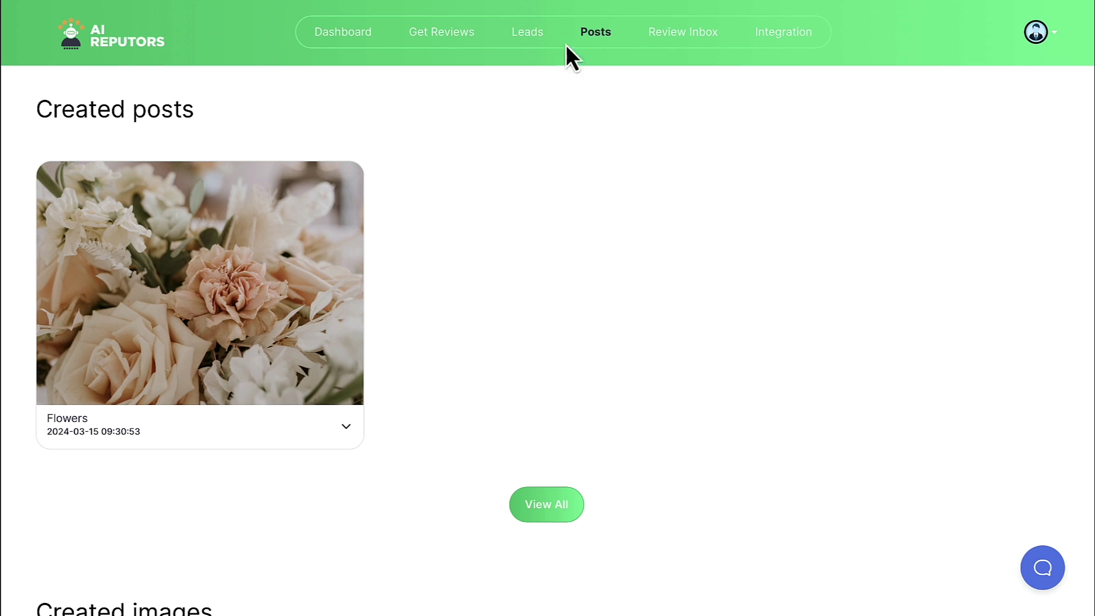
# - Start a new auto post campaign, leaving the posting frequency unchanged
pyautogui.click(595, 32)
pyautogui.click(608, 202)
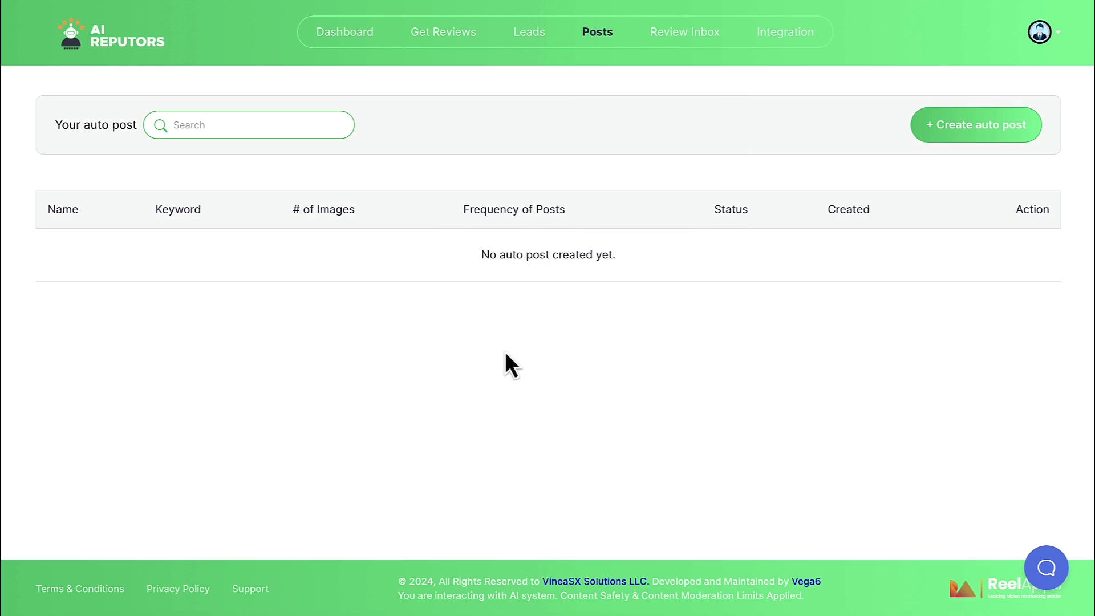
pyautogui.click(949, 127)
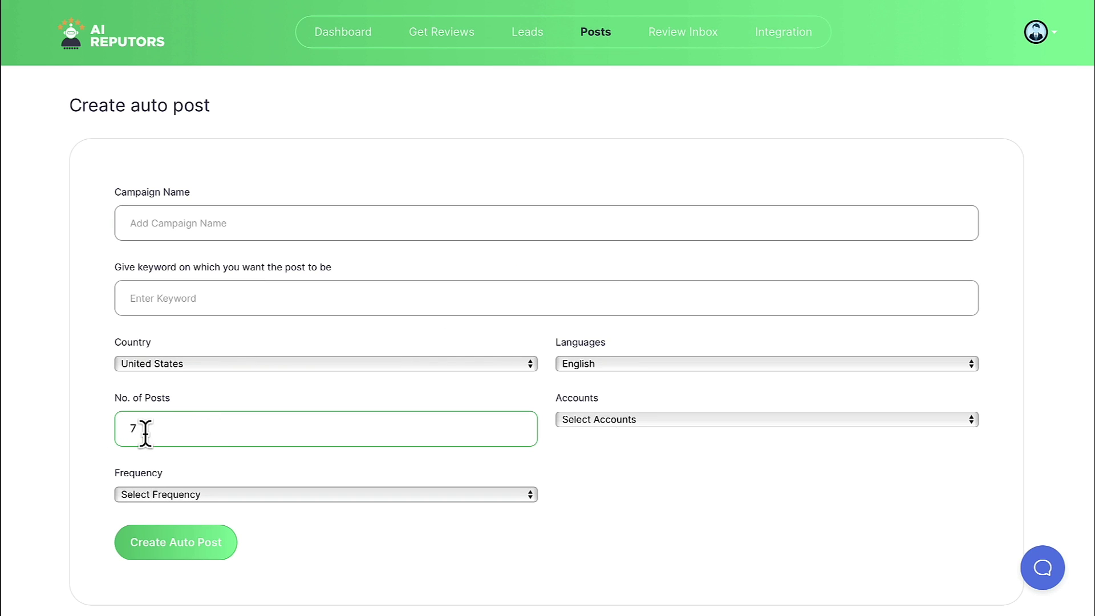
pyautogui.click(155, 492)
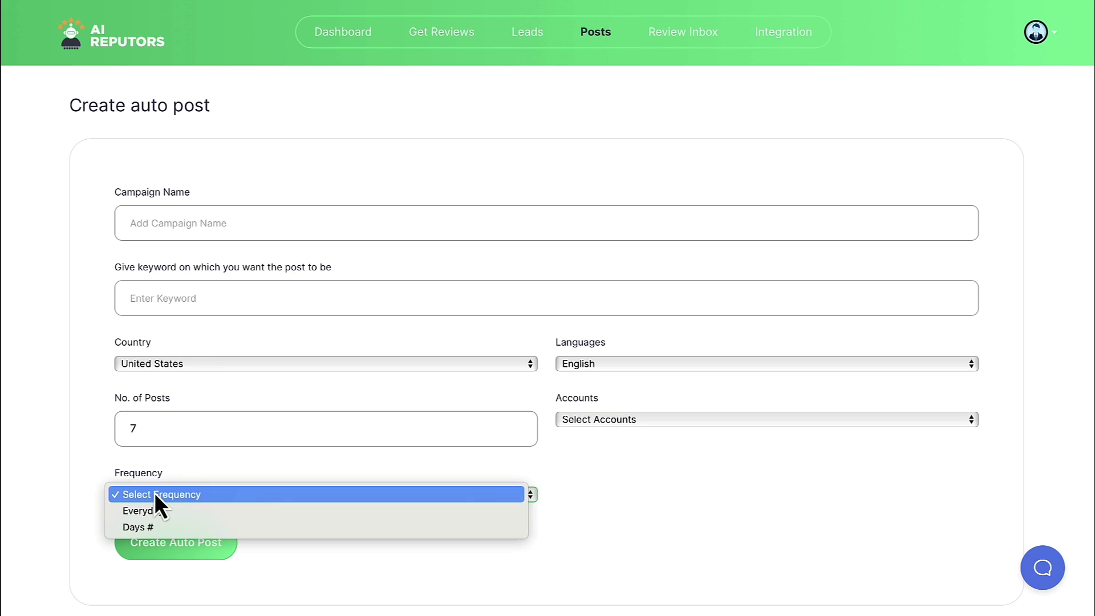
pyautogui.click(156, 494)
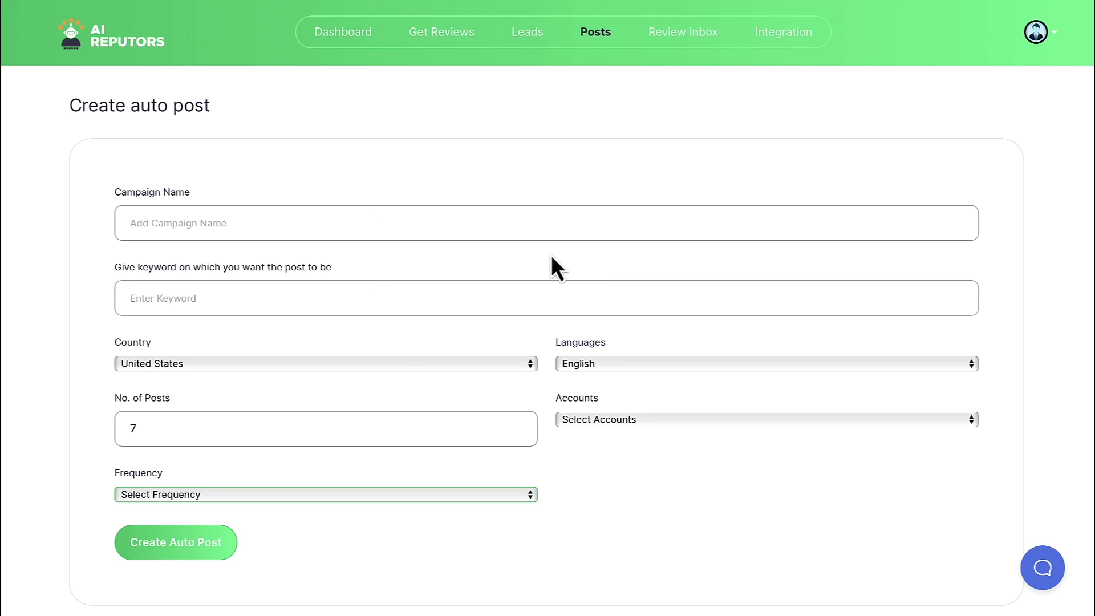
# - Return to the Dashboard welcome page from the top navigation bar
pyautogui.click(349, 38)
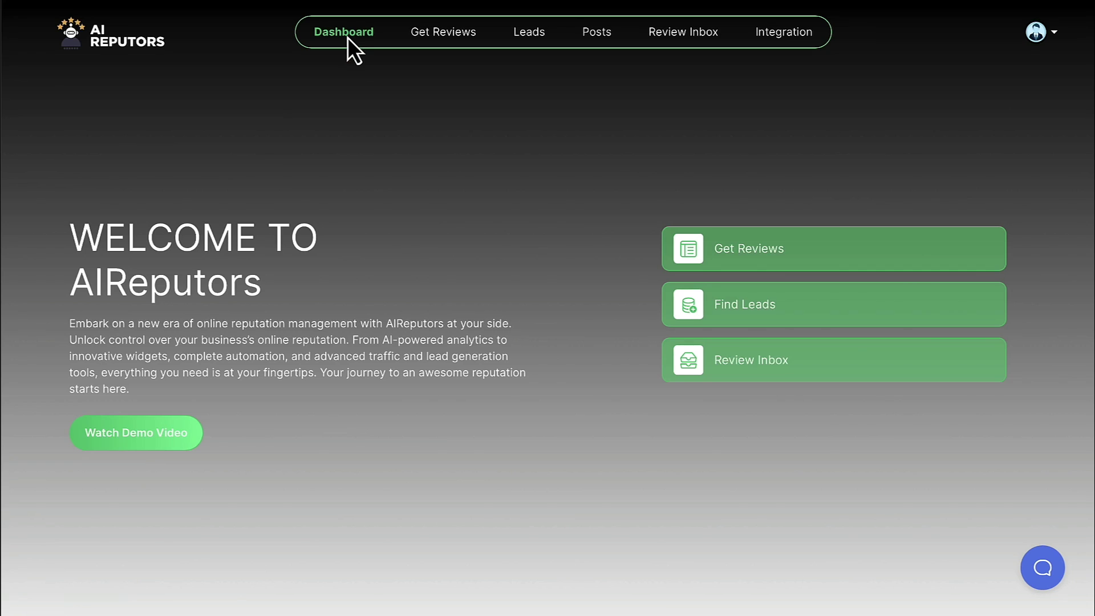